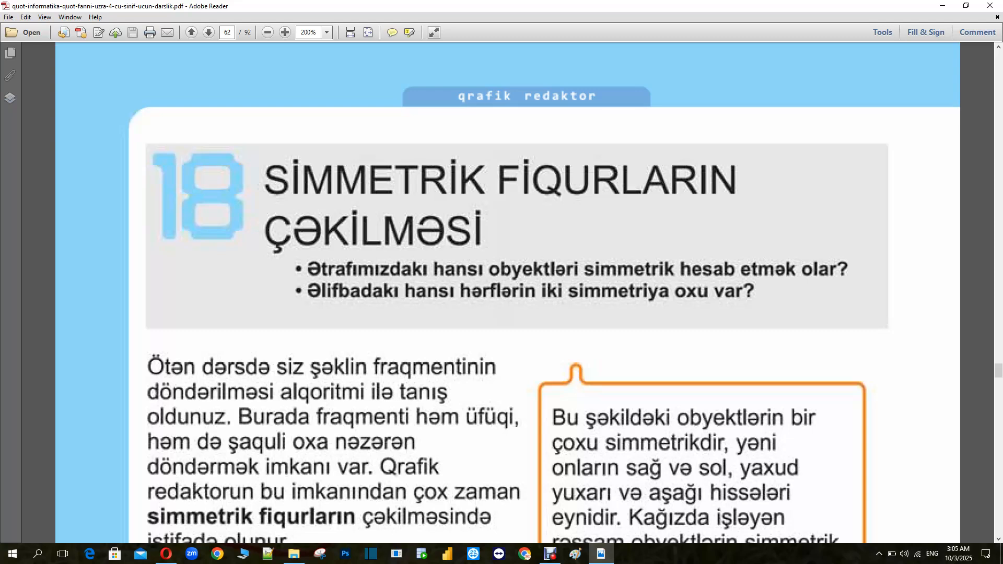
Switch to Paint and type the letter A in a new text box on the canvas
left_click(575, 554)
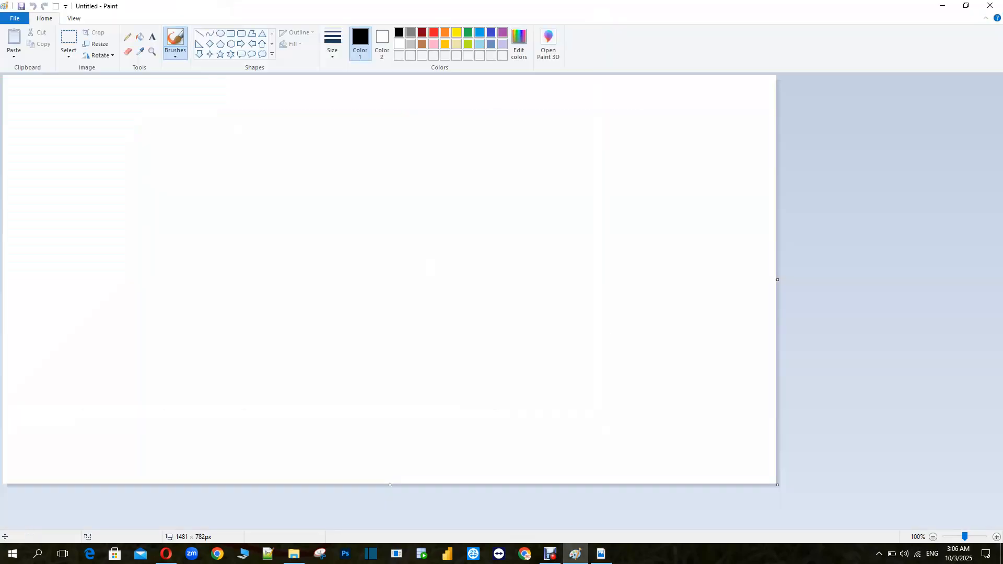
left_click(152, 37)
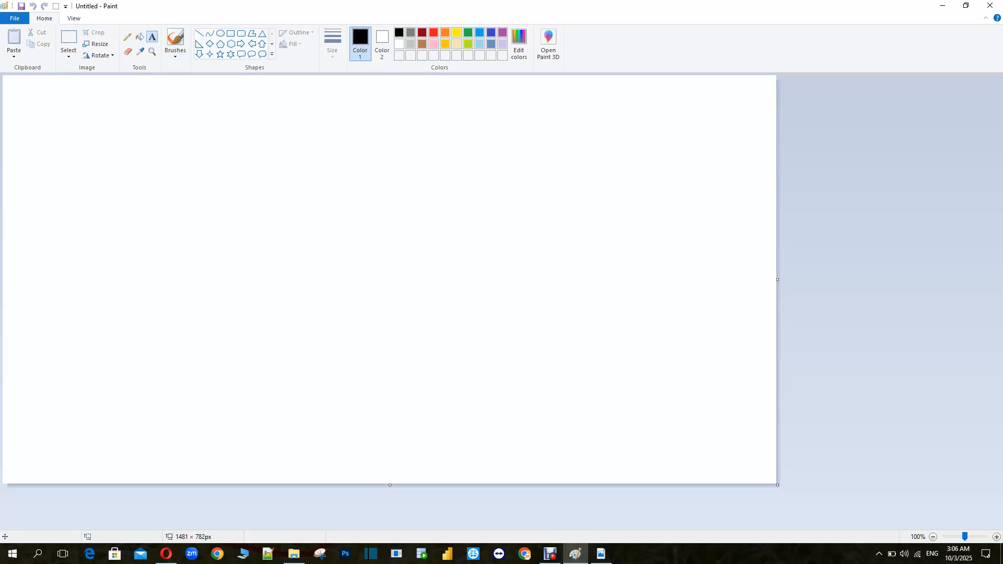
left_click(189, 153)
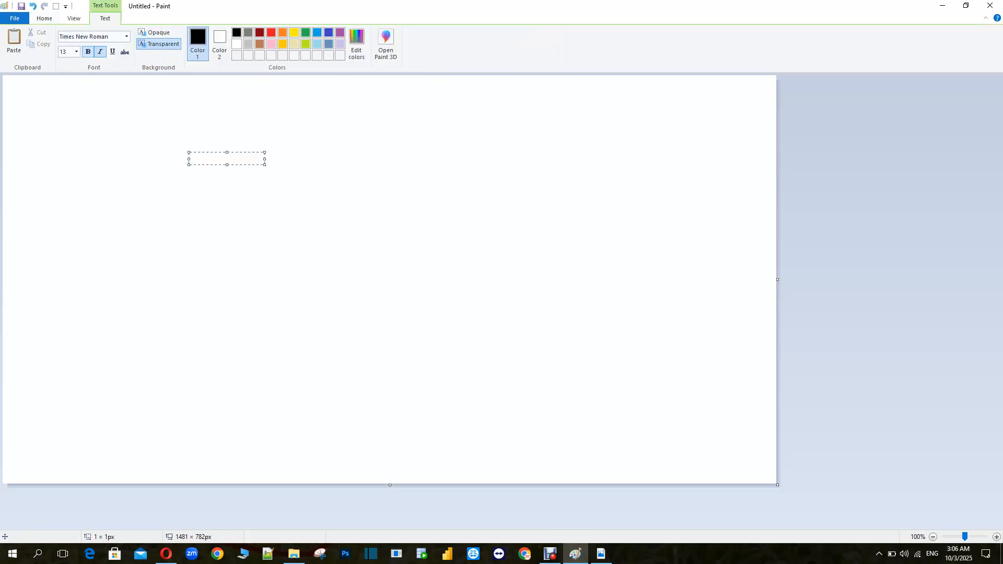
key("ctrl+i")
type("a")
key("BackSpace")
type("A")
Select the letter A and set its font size to 72
left_click(64, 51)
left_click(77, 52)
left_click(63, 196)
left_click_drag(204, 161, 188, 160)
left_click(77, 52)
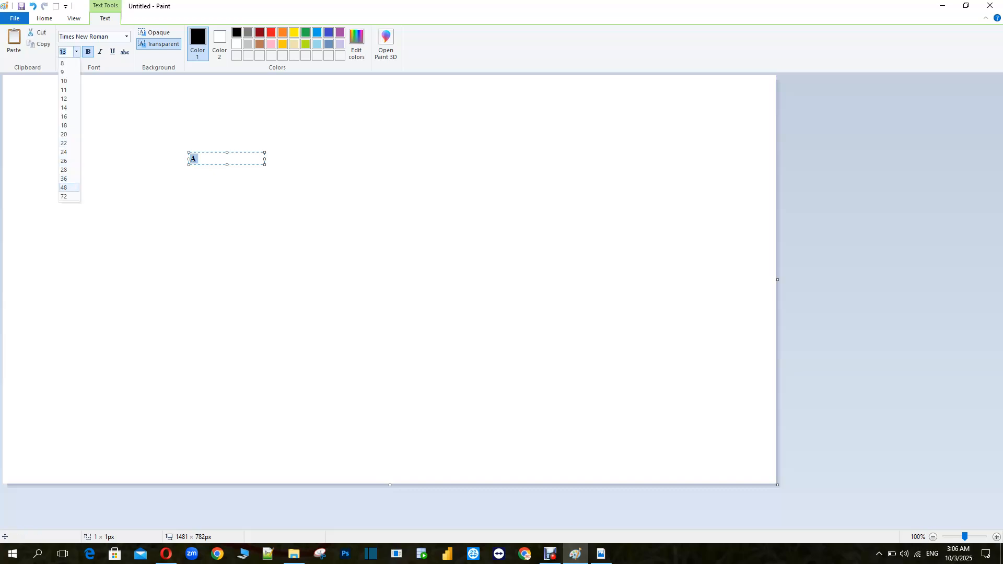
left_click(64, 197)
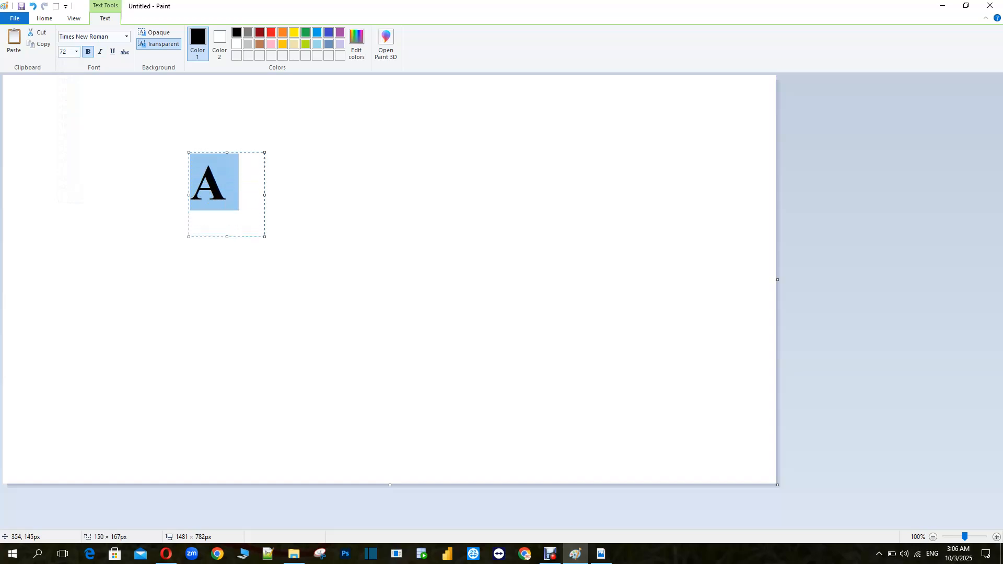
Widen the text box and enlarge the letter A to font size 300
left_click_drag(265, 200, 304, 199)
left_click(64, 52)
type("100")
key("Return")
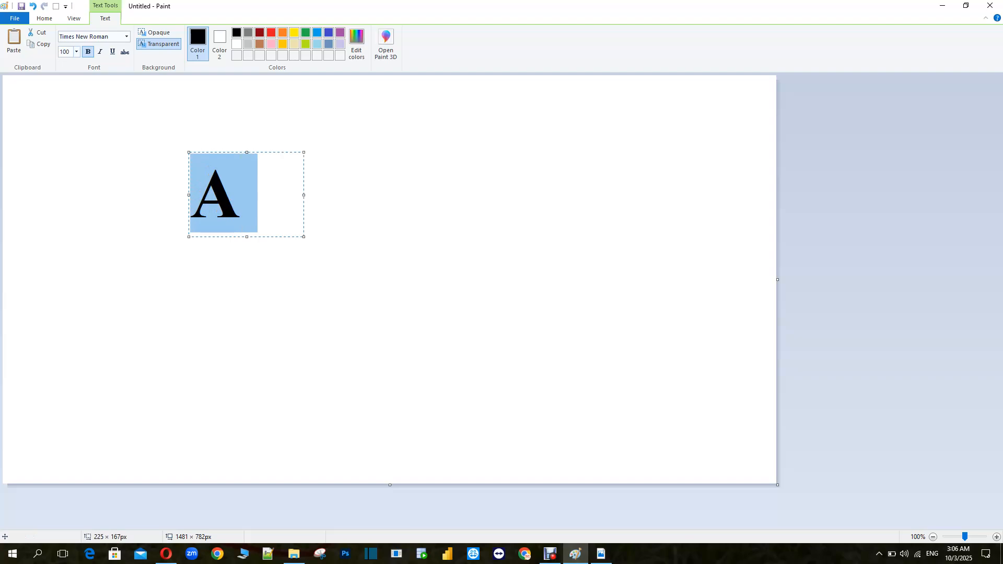
type("300")
key("Return")
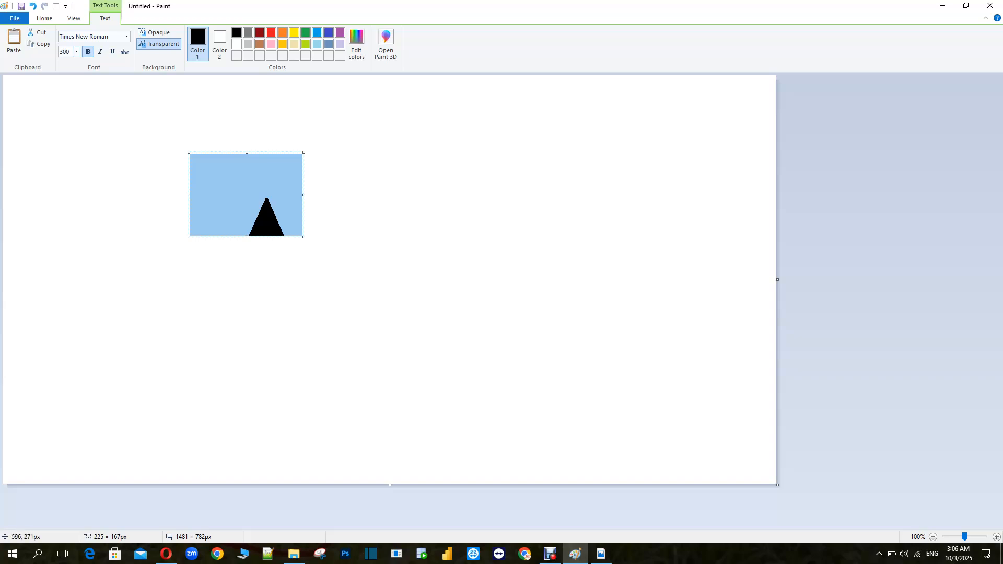
Enlarge the text box, move the letter A to the canvas's top-left corner and commit it
left_click_drag(304, 236, 393, 383)
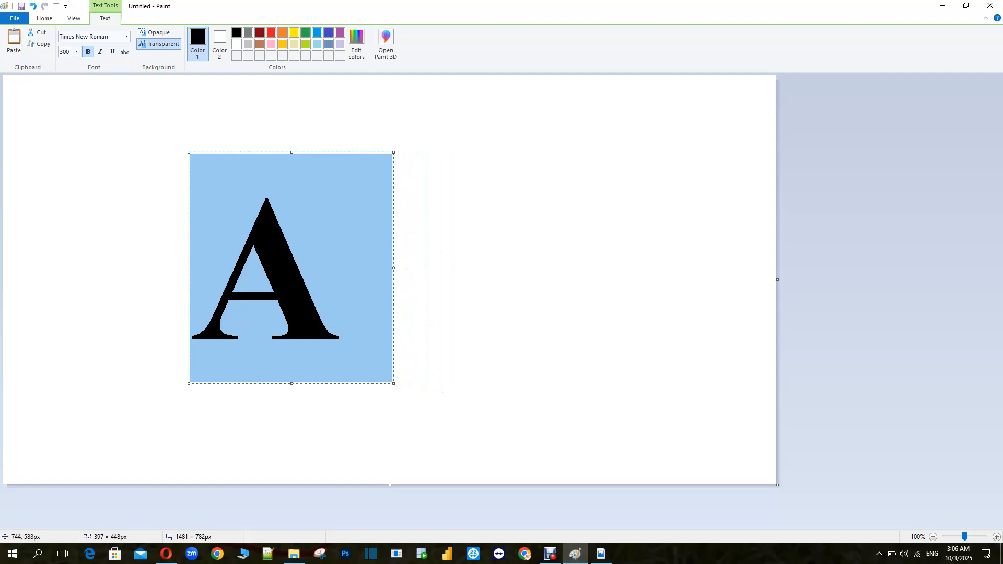
left_click_drag(187, 151, 4, 76)
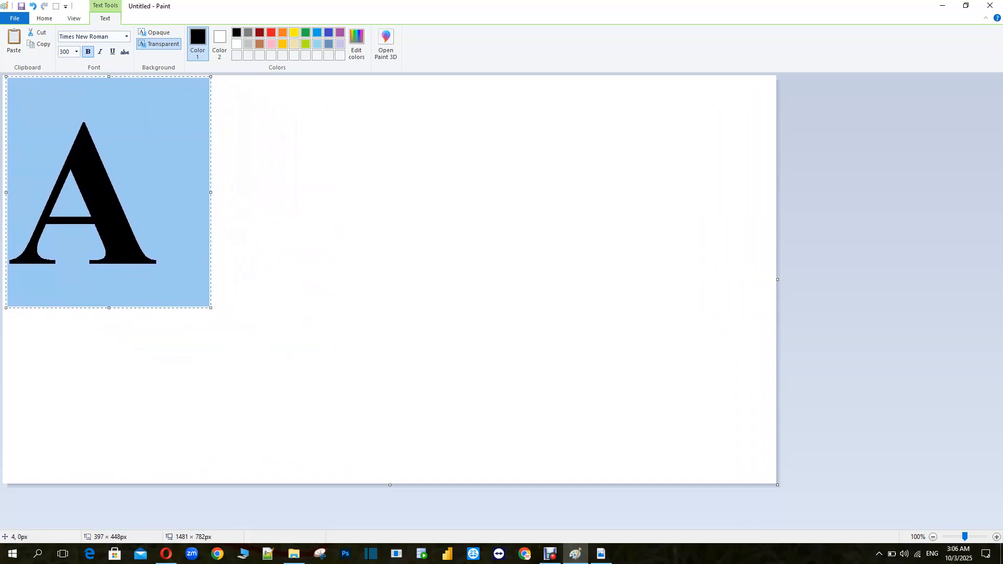
left_click(227, 200)
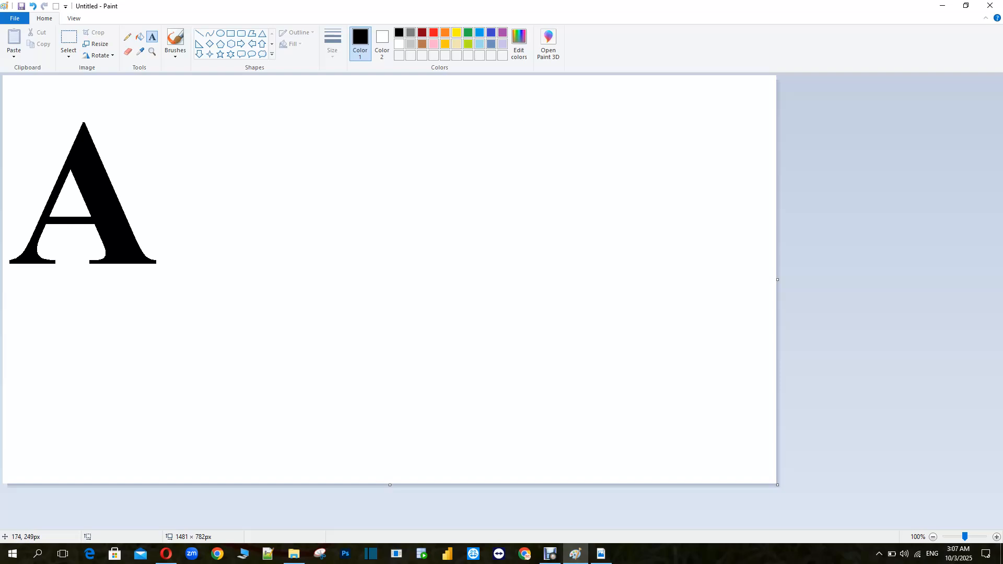
Draw a freehand letter A with the Pencil at the thickest size beside the printed A
left_click(128, 37)
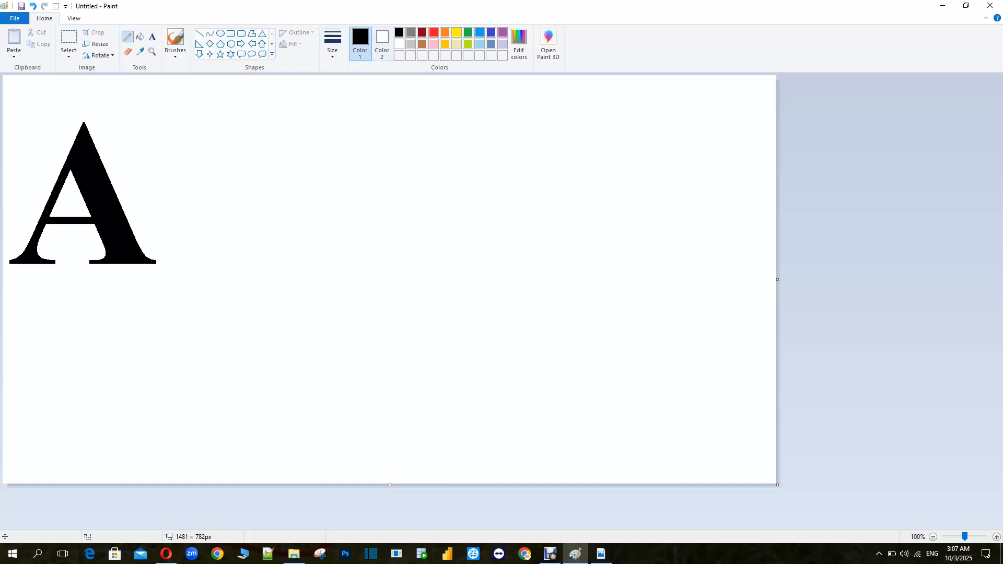
left_click(332, 42)
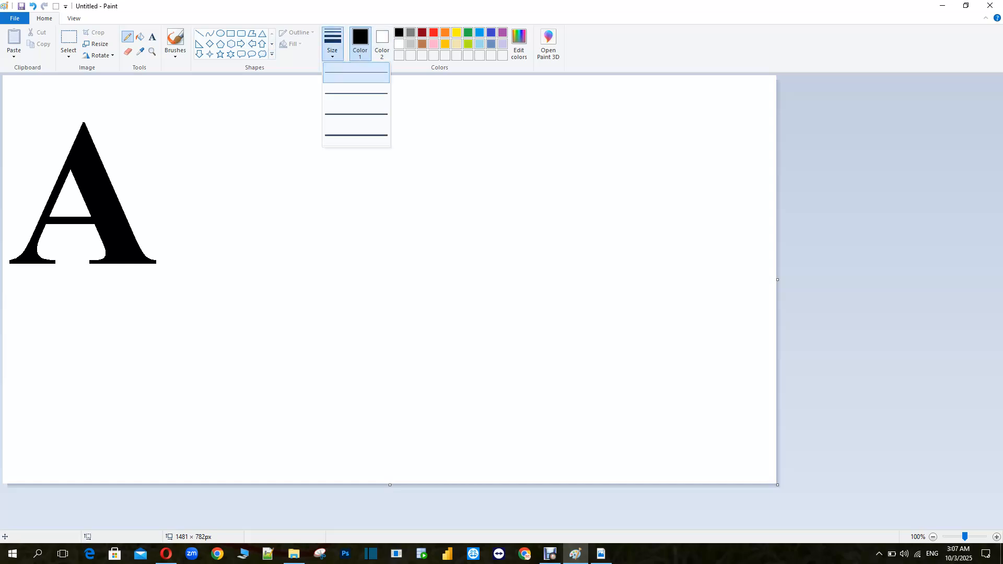
left_click(355, 134)
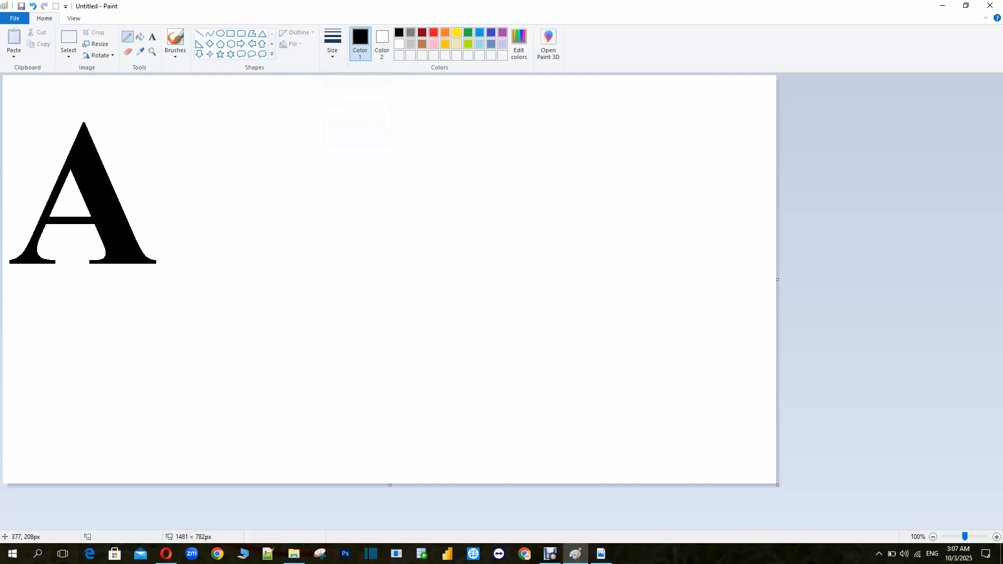
mouse_move(170, 264)
left_mouse_down()
mouse_move(238, 112)
mouse_move(263, 169)
mouse_move(278, 267)
left_mouse_up()
left_click_drag(194, 205, 268, 206)
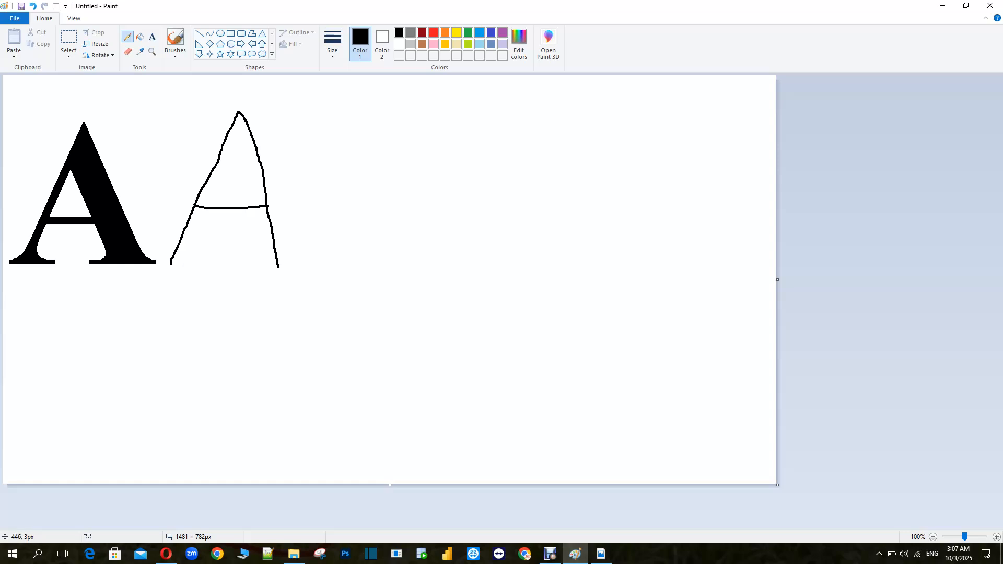
Draw a vertical symmetry axis through the freehand A and through the printed A
mouse_move(237, 93)
left_mouse_down()
mouse_move(241, 186)
mouse_move(224, 306)
left_mouse_up()
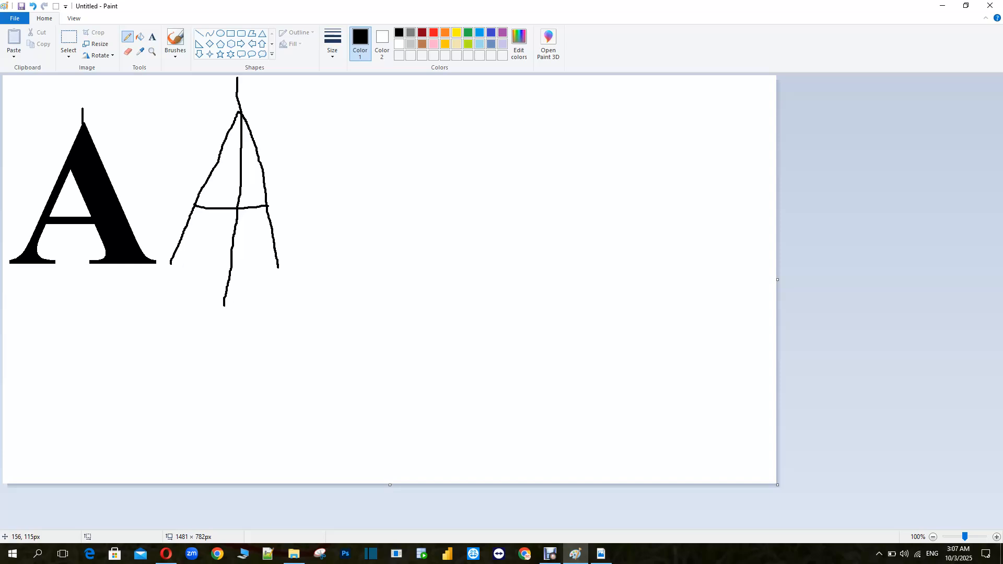
left_click_drag(80, 193, 72, 299)
Try a horizontal line across both letters A and undo it
left_click_drag(156, 201, 319, 215)
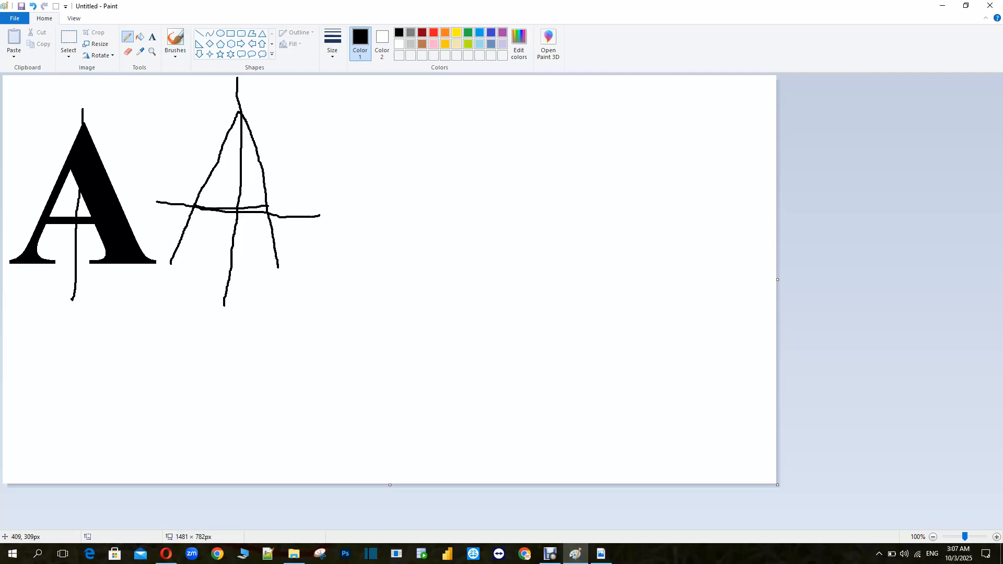
key("ctrl+z")
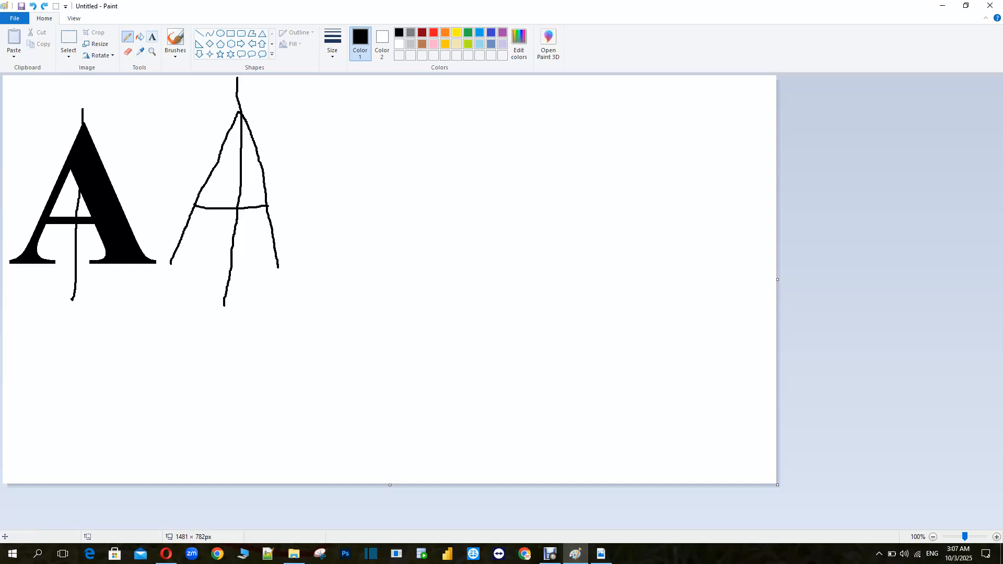
Type a letter H at size 300 to the right of the freehand A and commit it
left_click(152, 37)
left_click(334, 153)
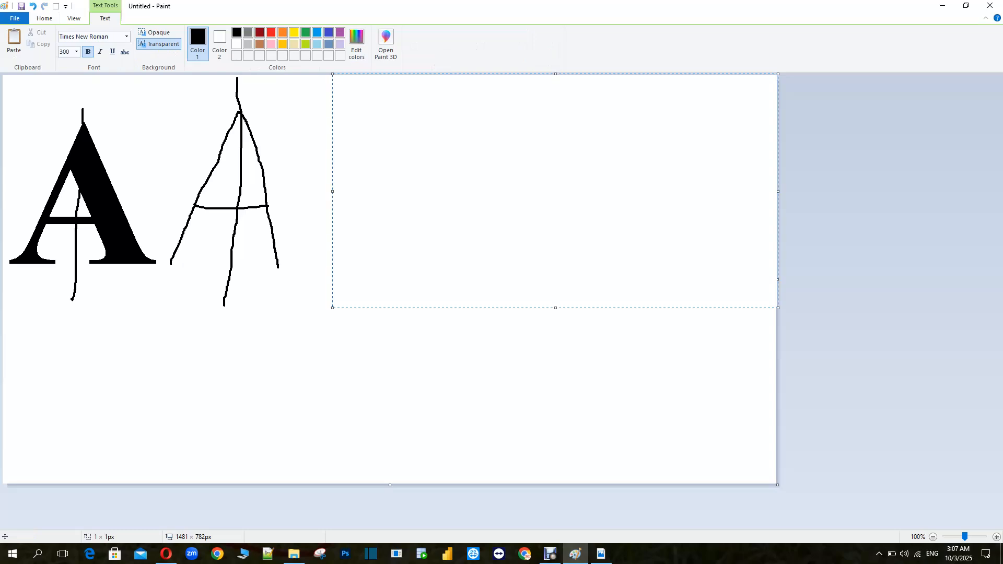
type("H")
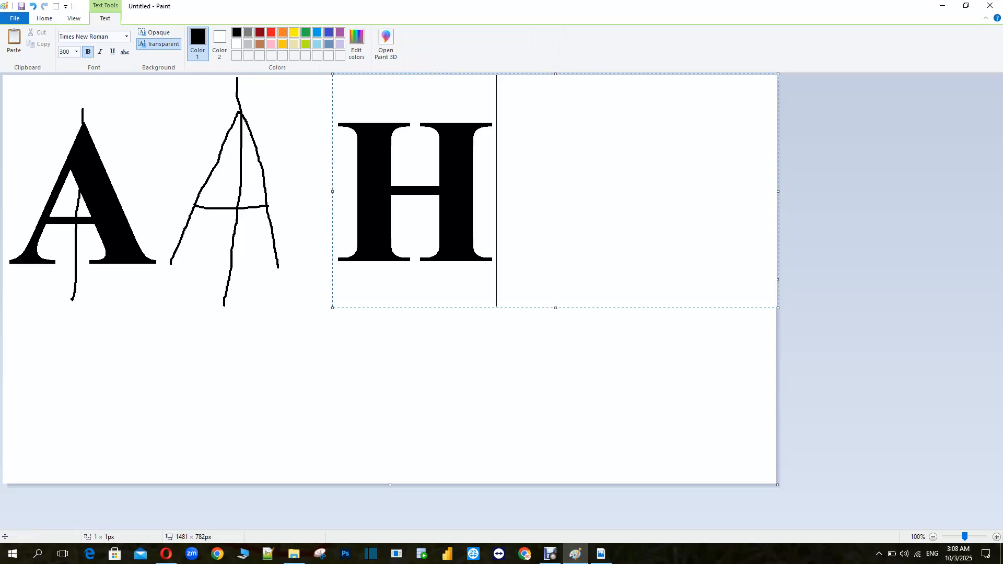
left_click_drag(331, 72, 285, 83)
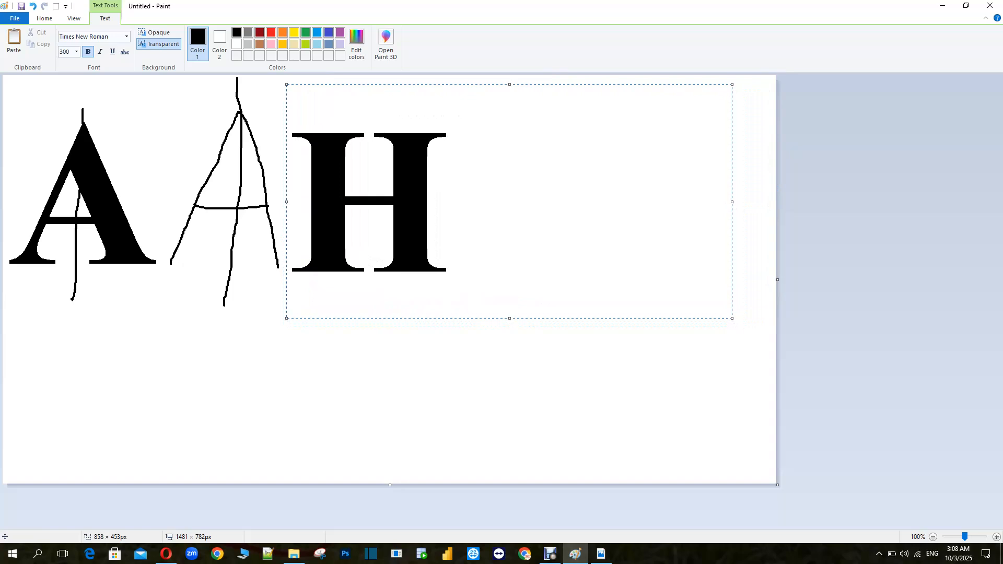
left_click(713, 378)
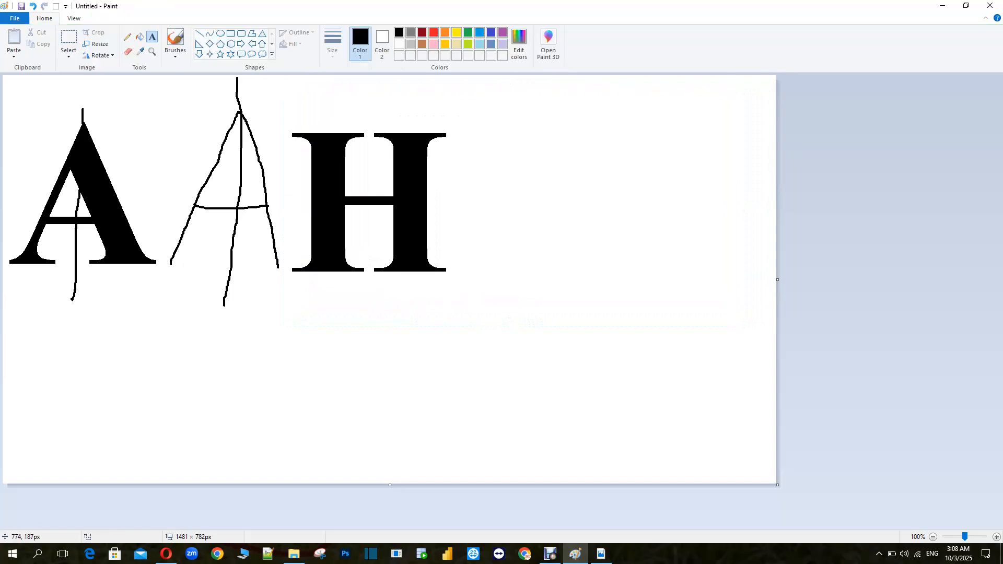
Draw a freehand letter H with the Pencil beside the printed H, redrawing its crossbar
left_click(127, 37)
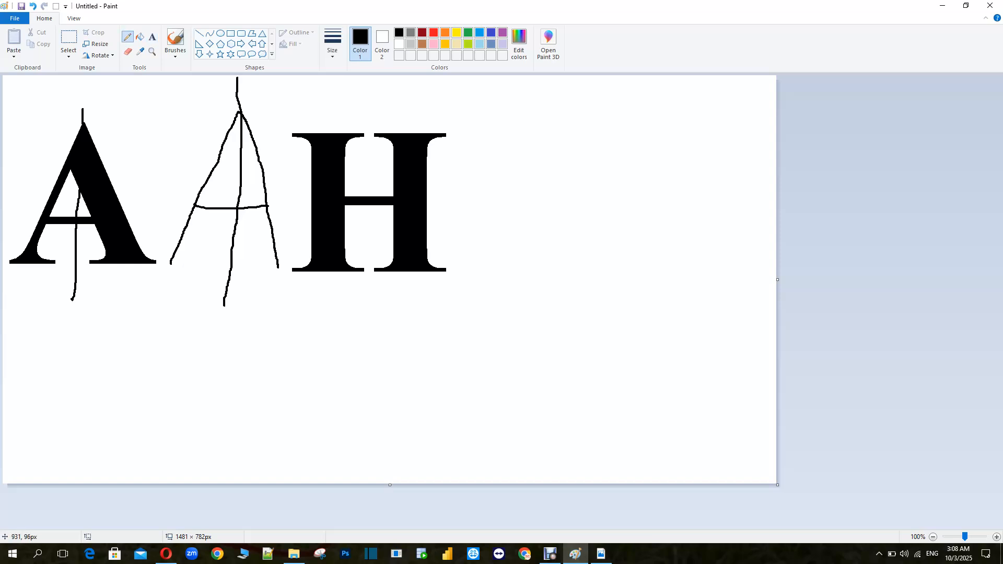
left_click_drag(488, 126, 485, 273)
left_click_drag(549, 128, 544, 272)
left_click_drag(489, 197, 540, 199)
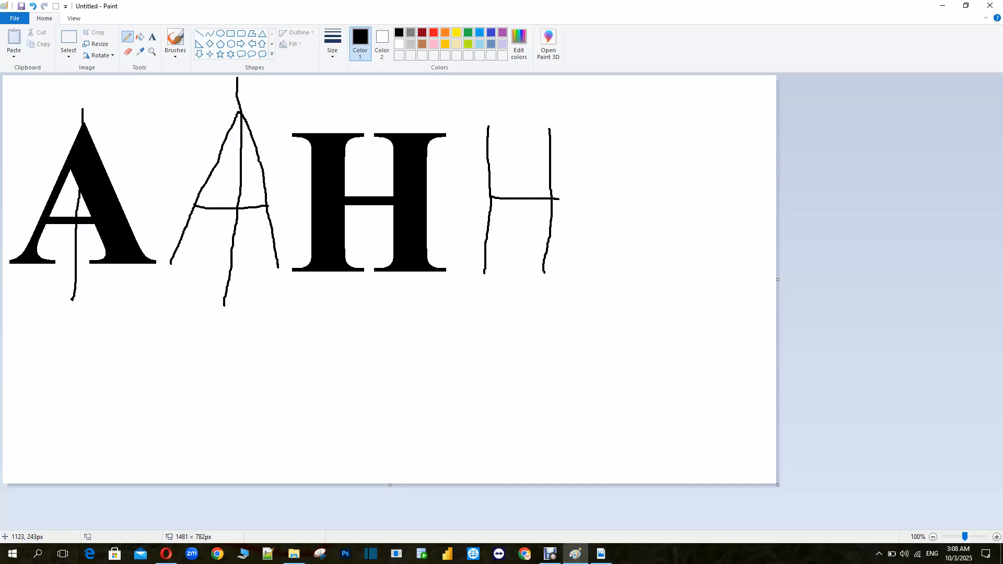
key("ctrl+z")
left_click_drag(491, 196, 546, 195)
Draw thick vertical and horizontal symmetry axes through the freehand H with the Line tool
left_click_drag(517, 91, 522, 220)
key("ctrl+z")
left_click(199, 33)
left_click(332, 44)
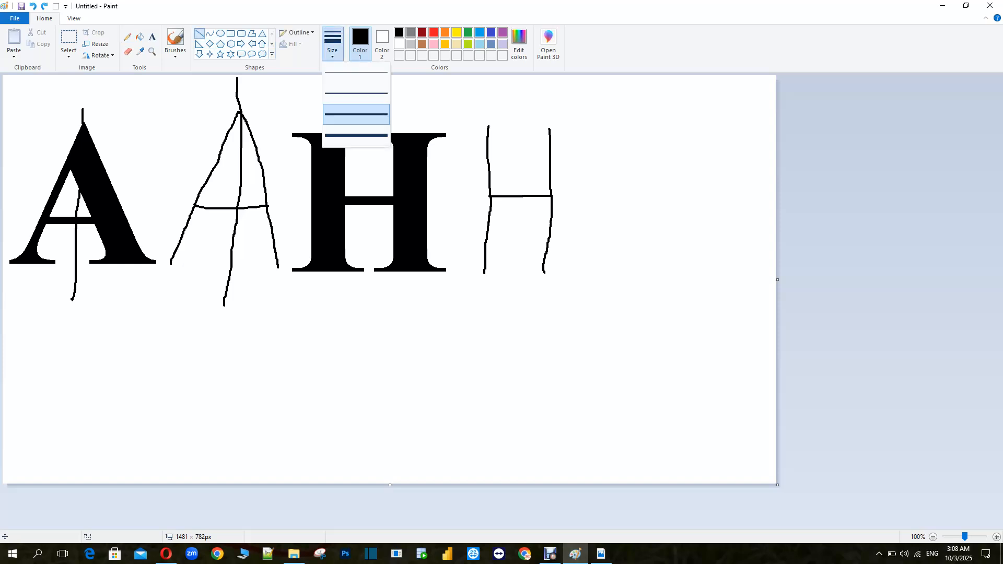
left_click(356, 135)
left_click_drag(516, 98, 517, 307)
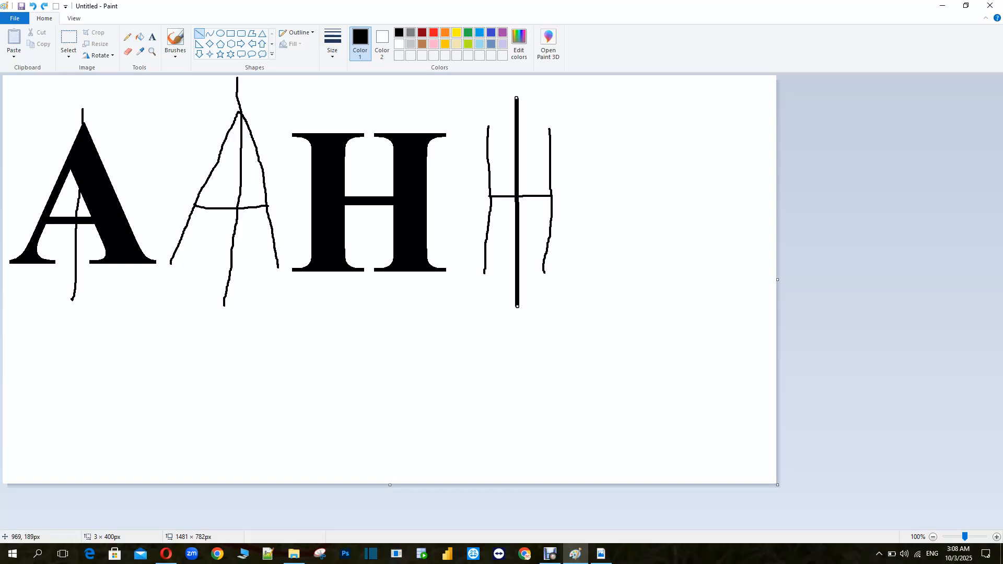
left_click_drag(433, 194, 625, 196)
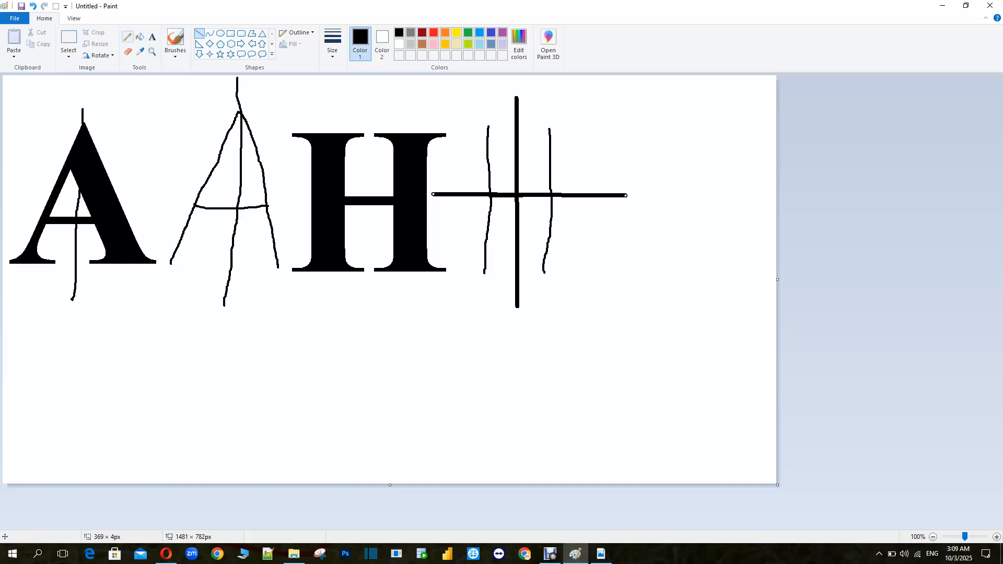
Type a letter I at size 300 near the canvas's right edge and commit it
left_click(152, 37)
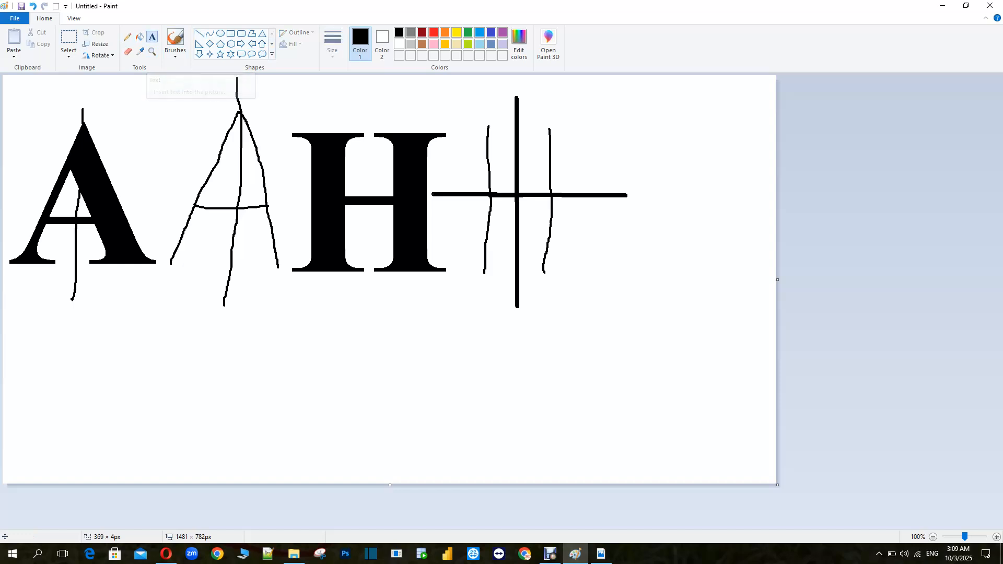
left_click(674, 203)
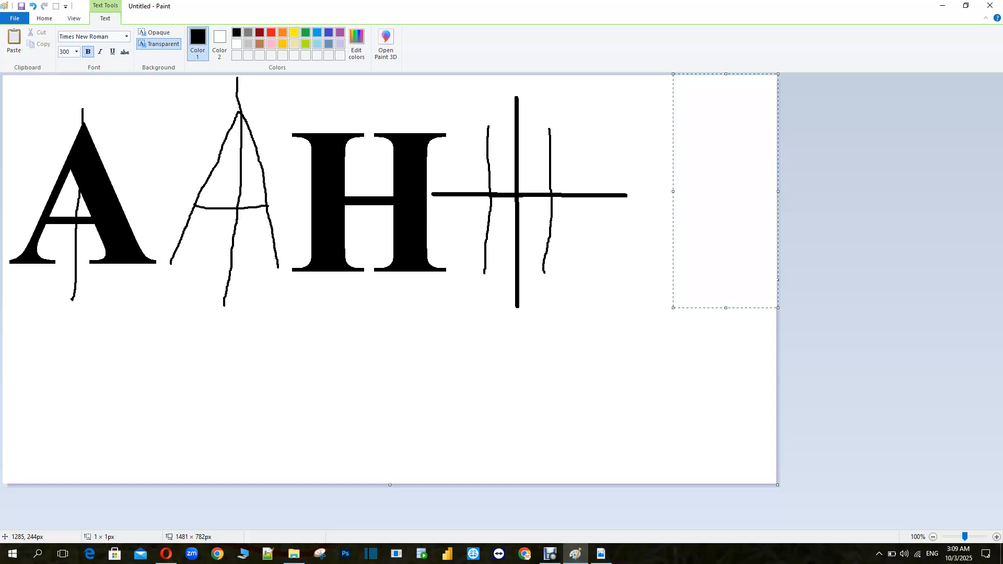
type("I")
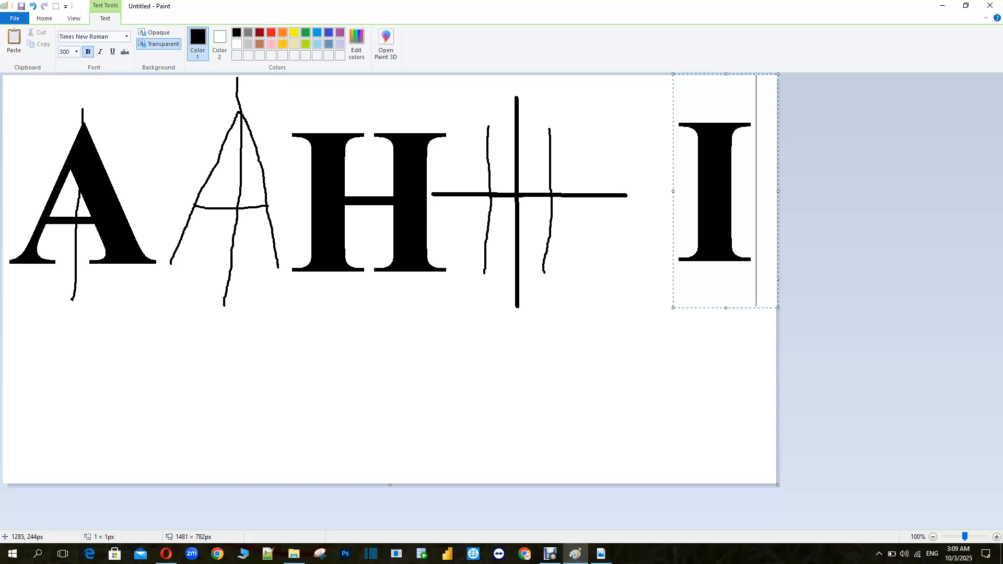
left_click_drag(683, 74, 639, 79)
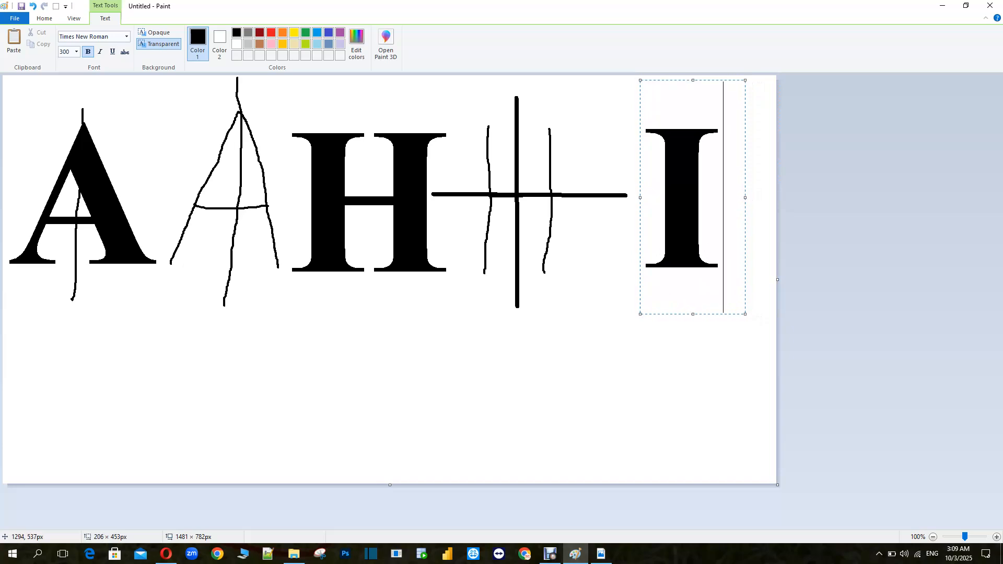
left_click(683, 390)
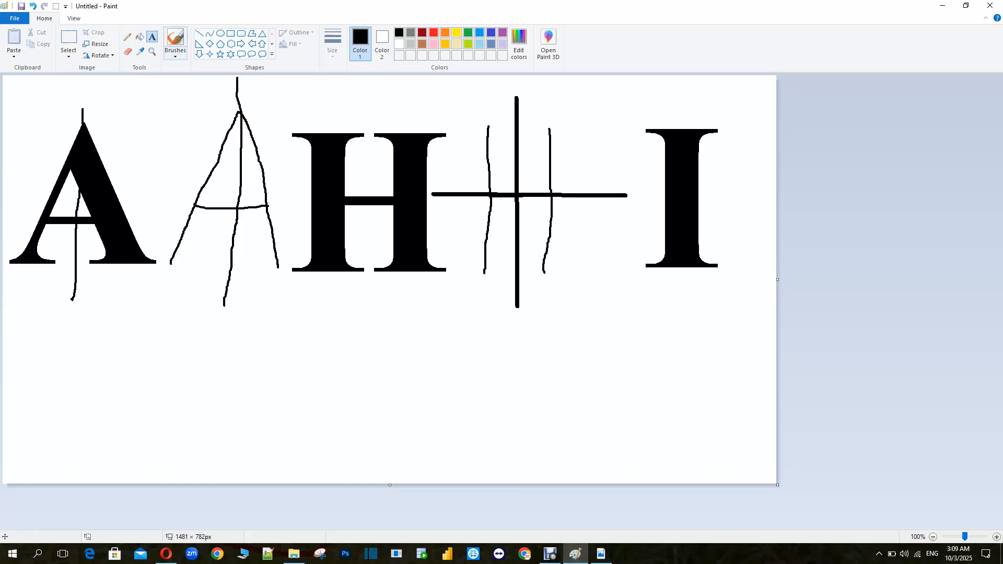
Draw a thick horizontal symmetry axis across the letter I with the Line tool
left_click(199, 33)
left_click(333, 45)
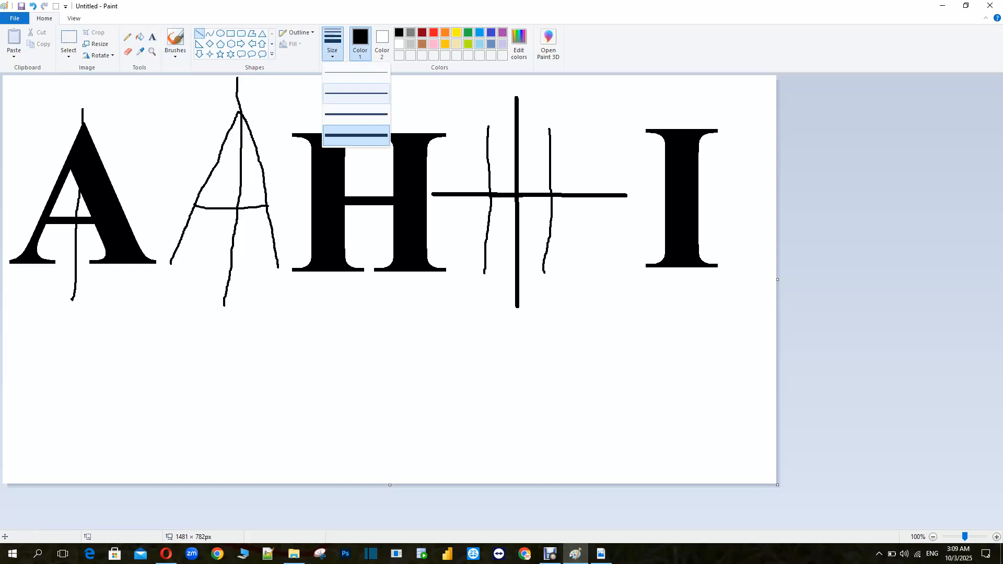
left_click(358, 136)
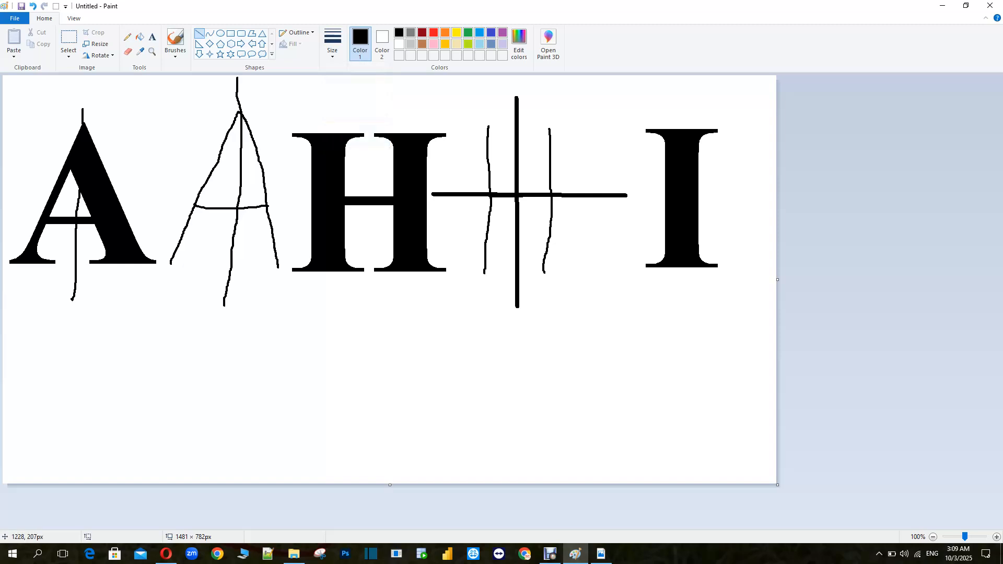
left_click_drag(634, 194, 755, 194)
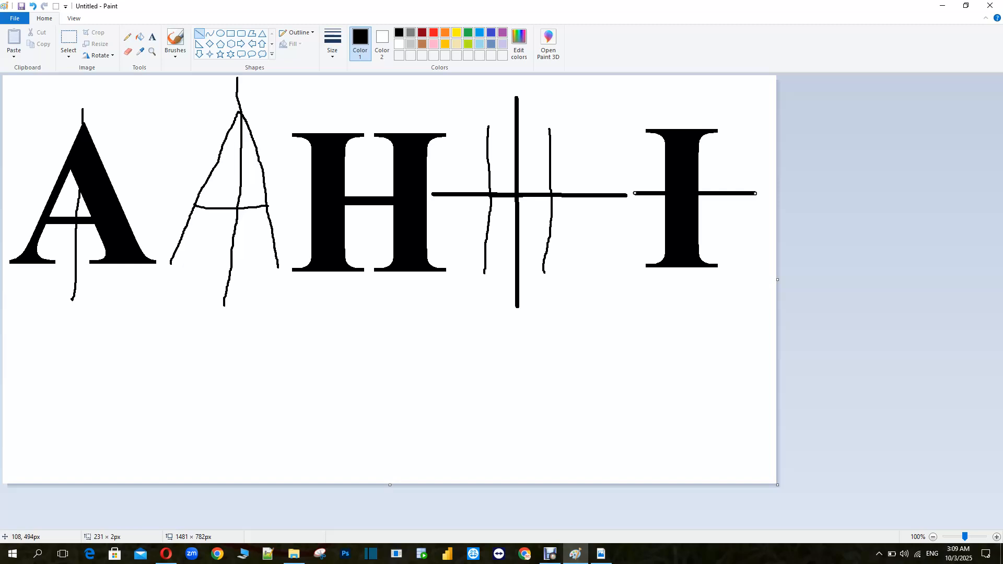
left_click(152, 37)
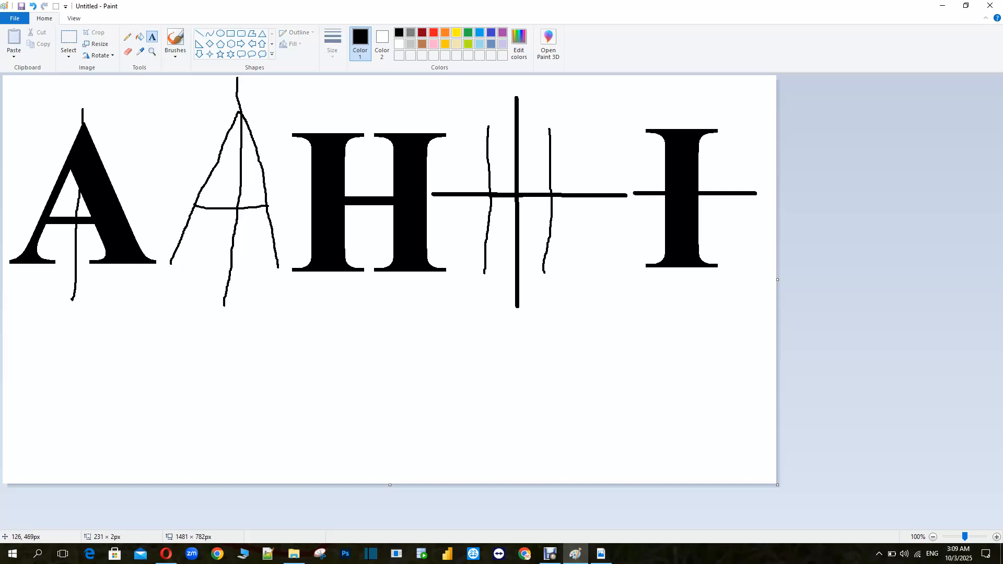
Type a letter M below the A, move it to the canvas's left edge and commit it
left_click(50, 240)
type("M")
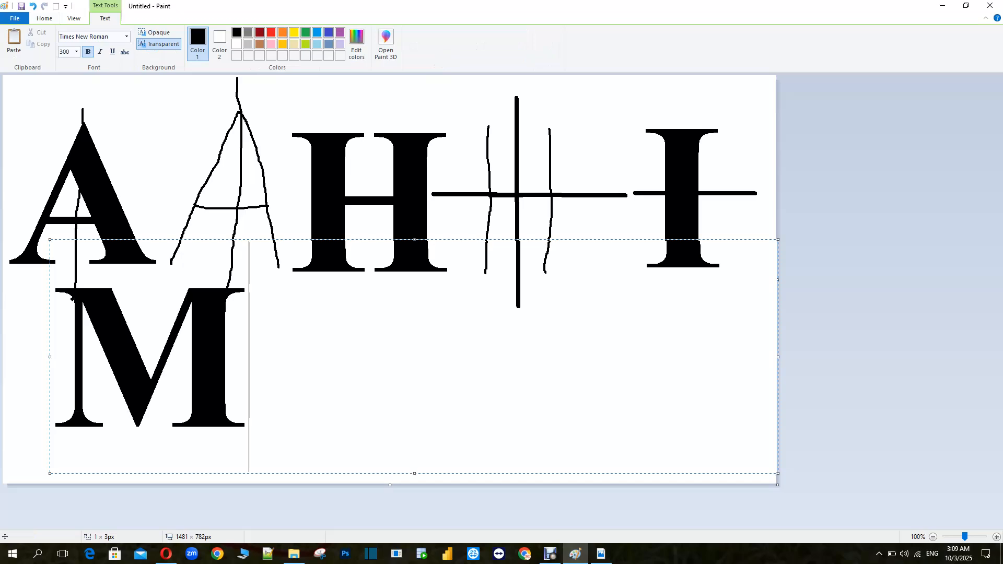
left_click_drag(48, 238, 3, 246)
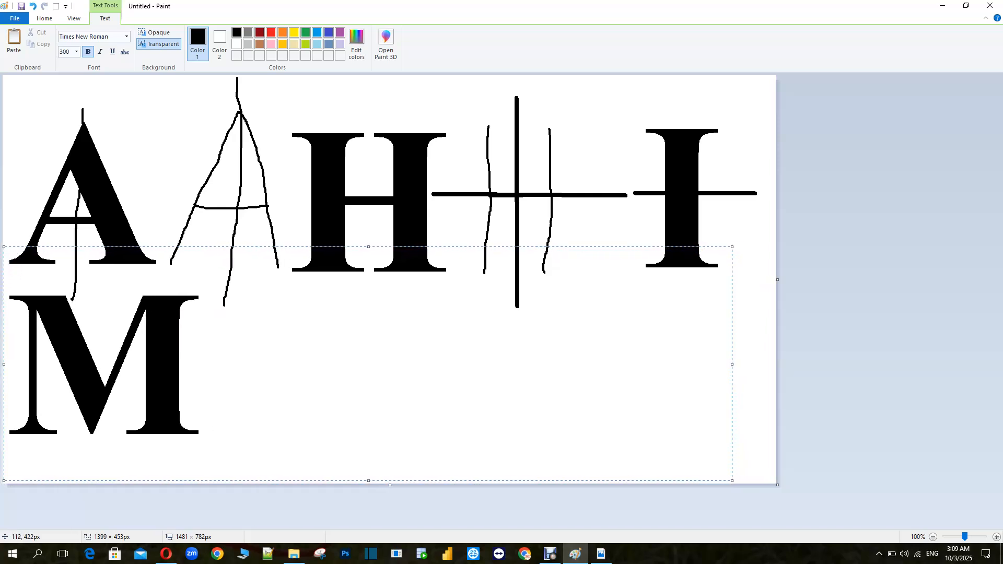
left_click(161, 124)
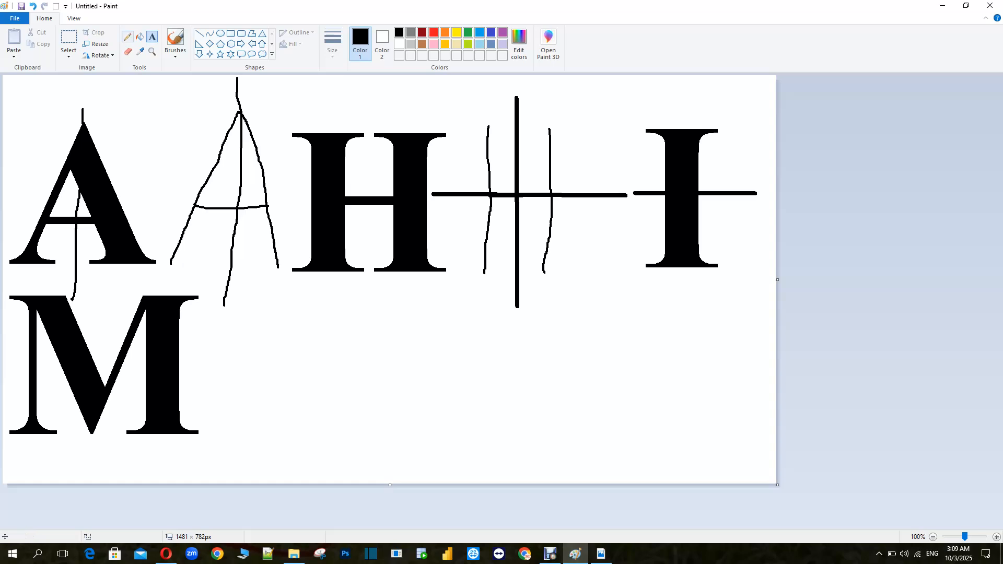
Draw a freehand letter M with a thicker Pencil beside the printed M
left_click(127, 37)
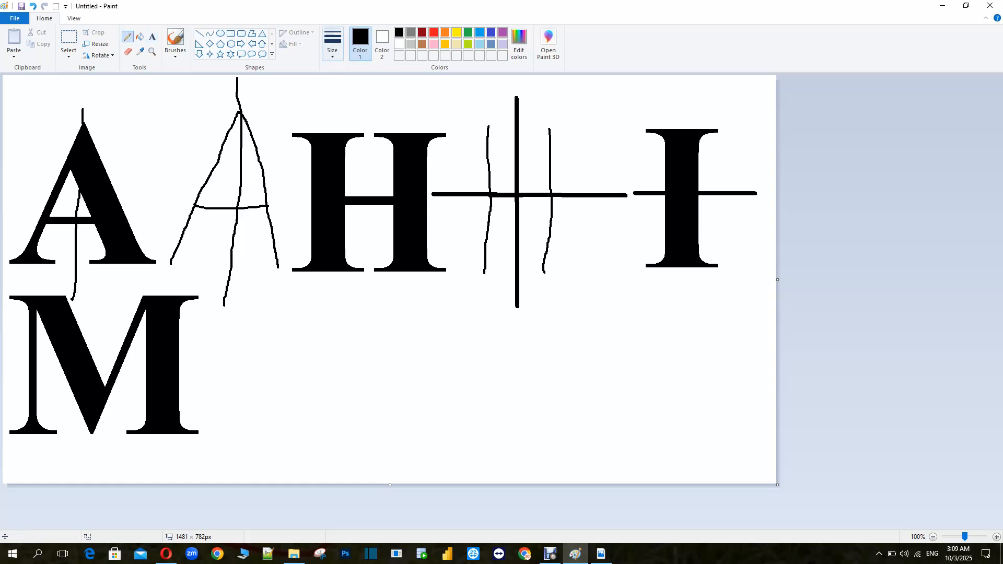
left_click(332, 45)
left_click(358, 137)
mouse_move(222, 431)
left_mouse_down()
mouse_move(257, 321)
mouse_move(287, 357)
mouse_move(324, 313)
mouse_move(332, 353)
mouse_move(321, 439)
left_mouse_up()
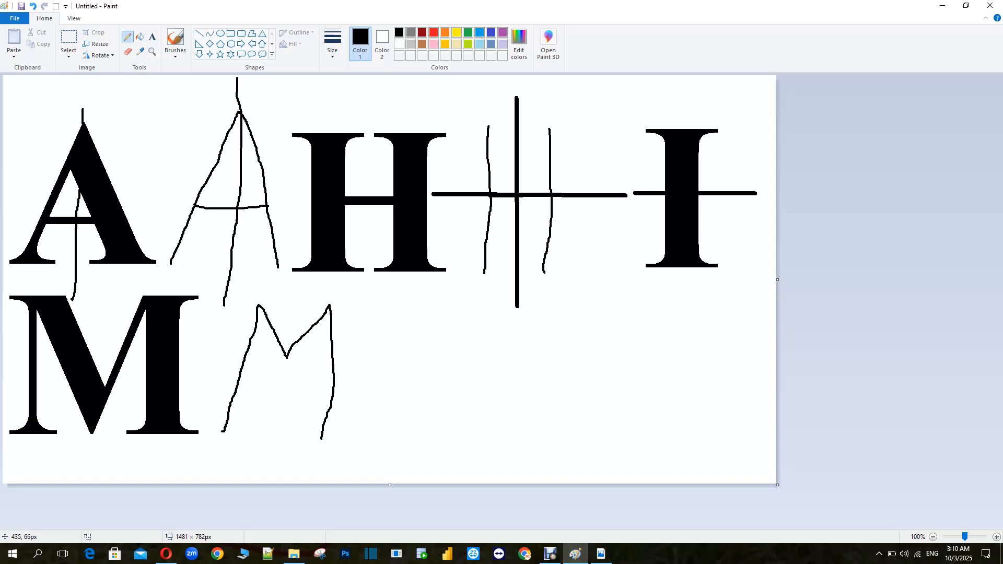
Draw a thick vertical symmetry axis through the freehand M with the Line tool
left_click(199, 32)
left_click_drag(291, 290, 278, 450)
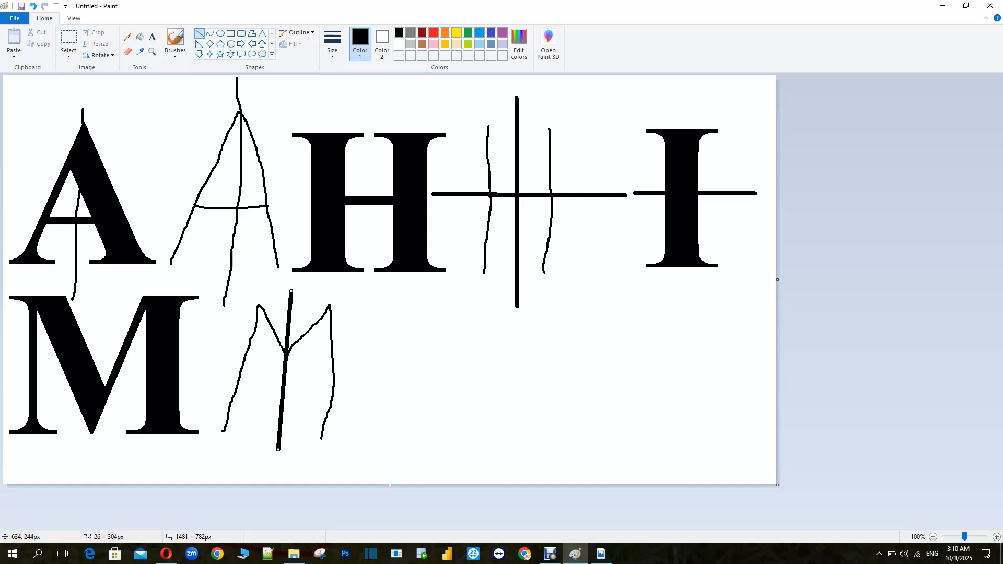
Type a letter O beside the freehand M, reposition it and commit it
left_click(152, 37)
left_click_drag(396, 224, 778, 458)
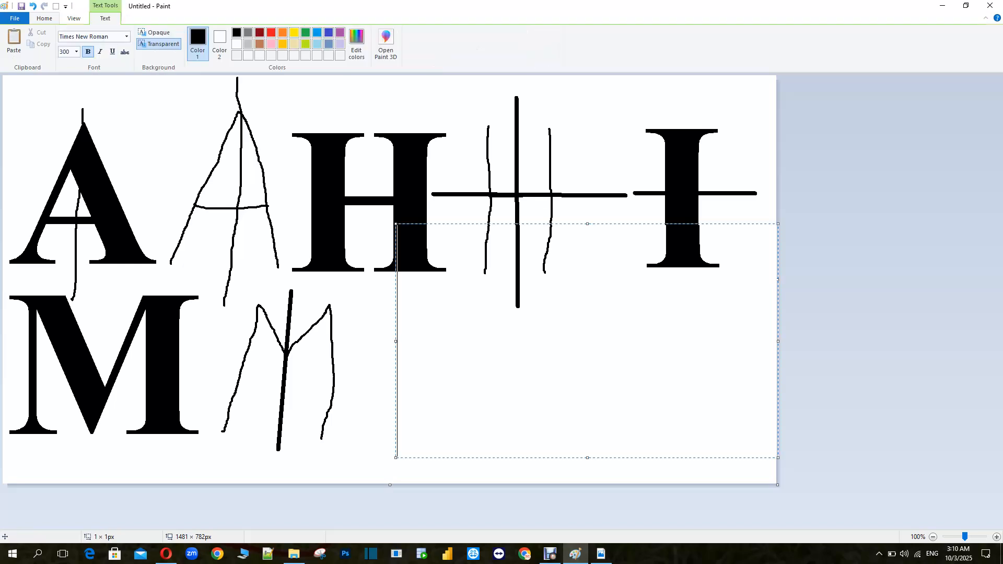
type("O")
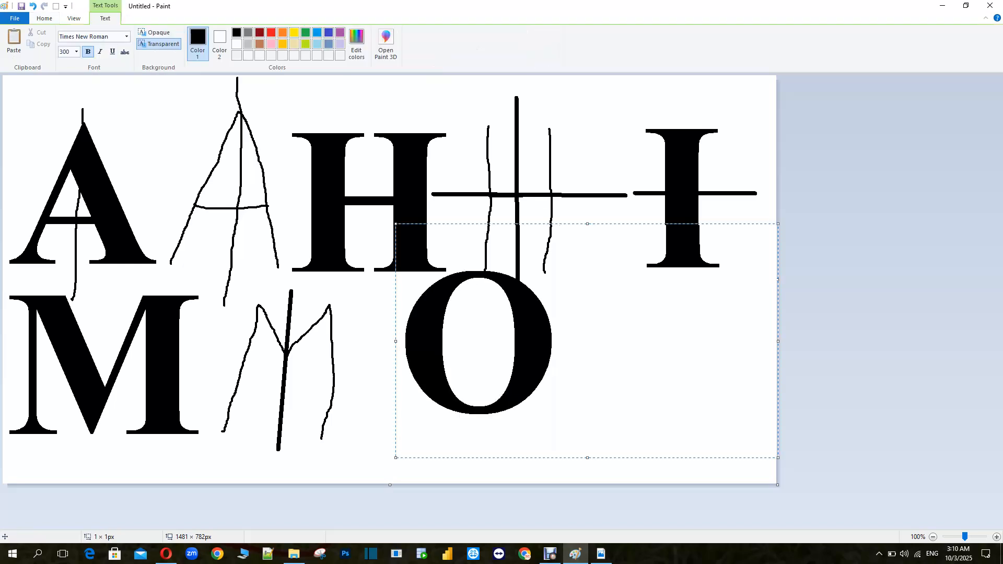
left_click_drag(395, 223, 348, 250)
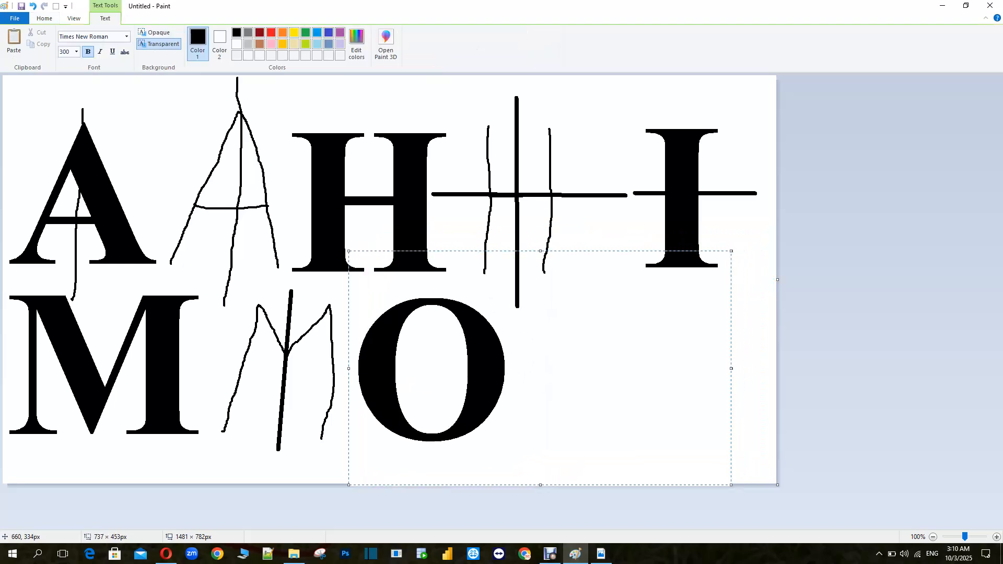
left_click(151, 112)
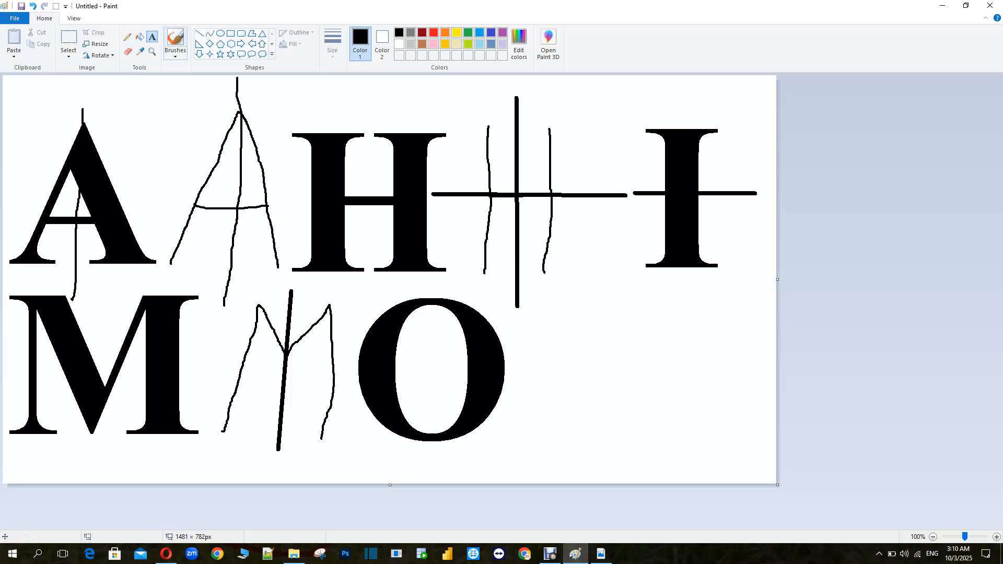
Draw a circle beside the O with the Ellipse tool
left_click(221, 33)
left_click_drag(528, 320, 602, 396)
left_click_drag(574, 359, 562, 375)
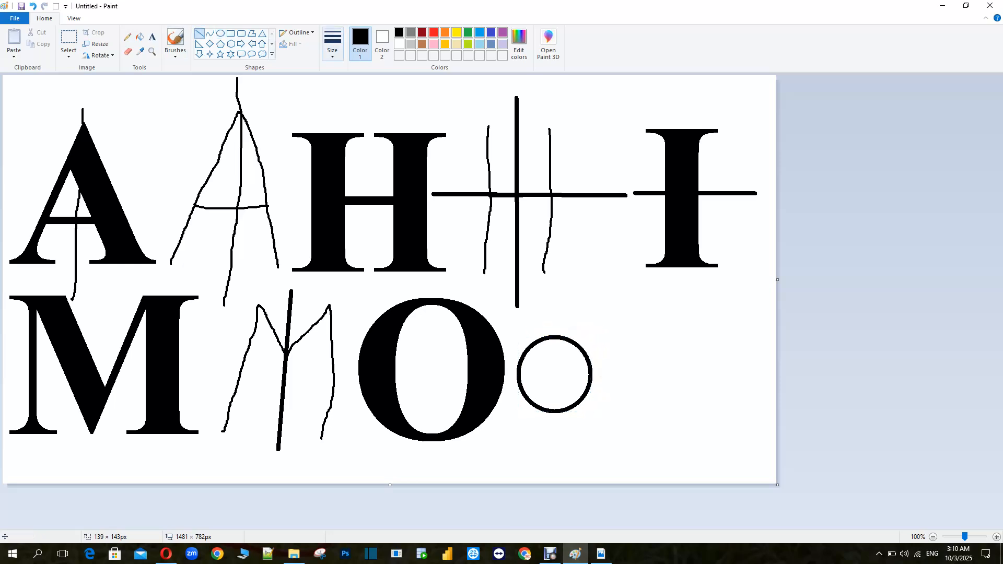
Draw thick vertical and horizontal symmetry axes through the circle with the Line tool, undoing a stray mark
left_click(333, 42)
left_click(368, 137)
left_click_drag(557, 307, 554, 434)
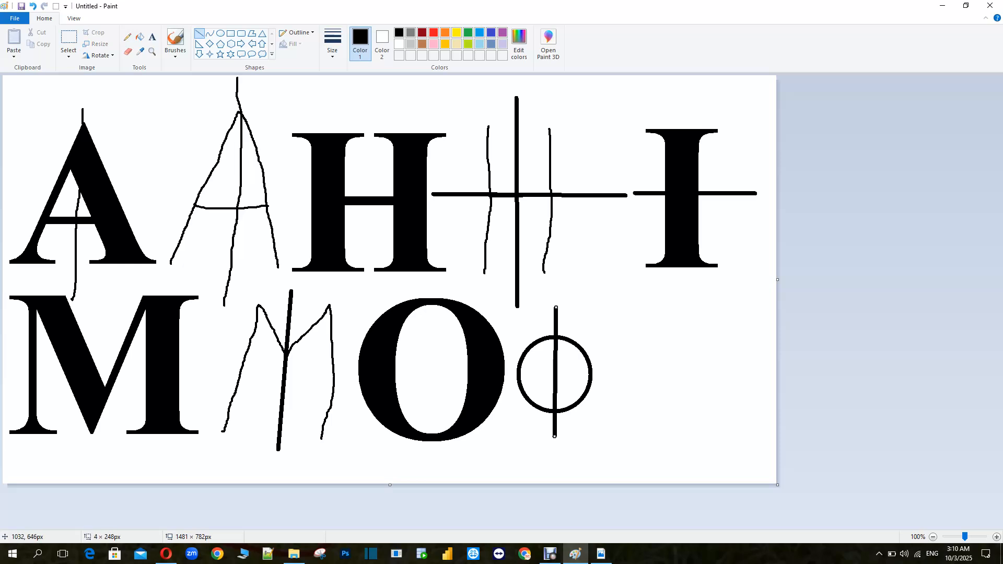
left_click_drag(509, 369, 615, 370)
left_click_drag(555, 397, 555, 405)
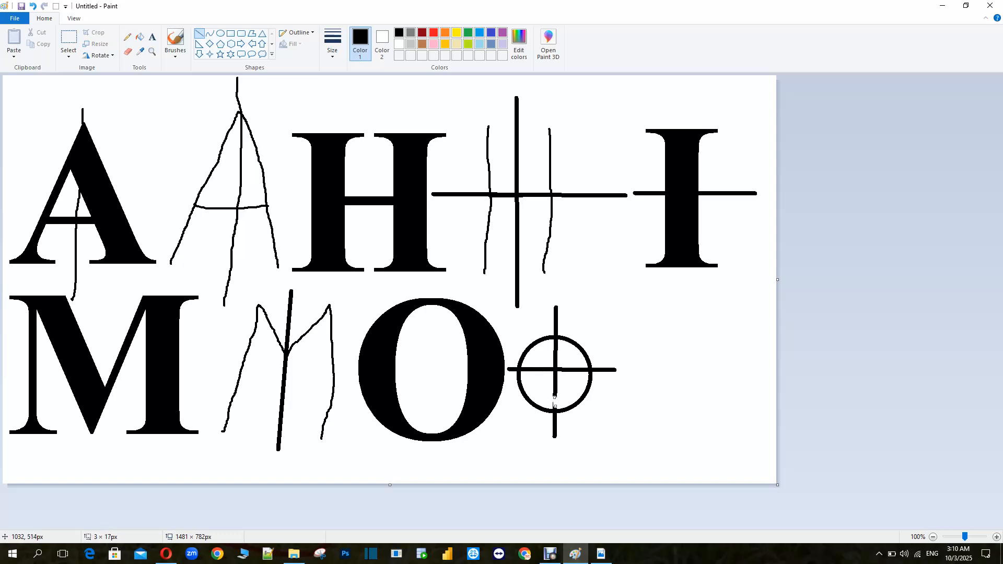
key("ctrl+z")
Type a letter X beside the crossed circle and reposition it
left_click(152, 37)
left_click(648, 209)
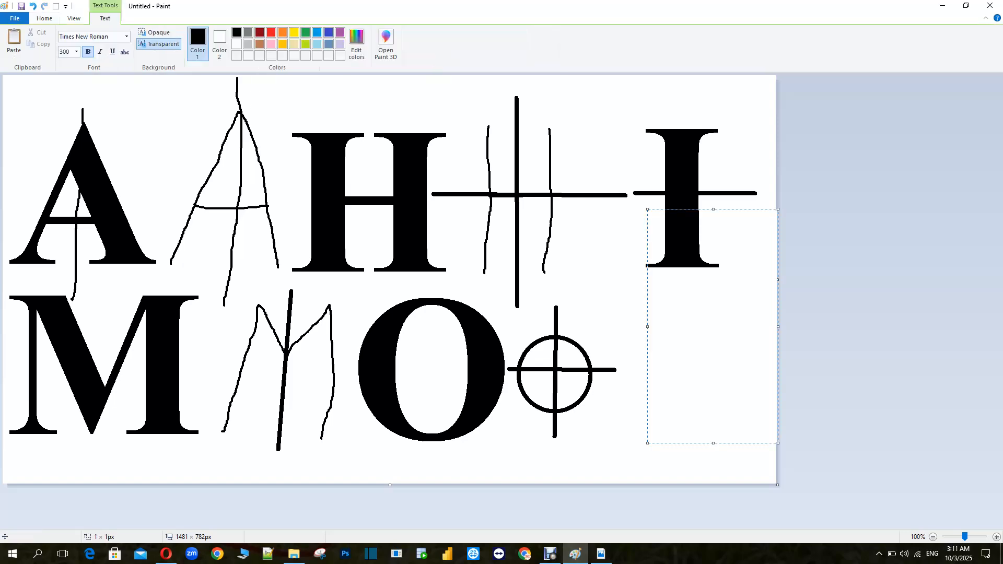
type("X")
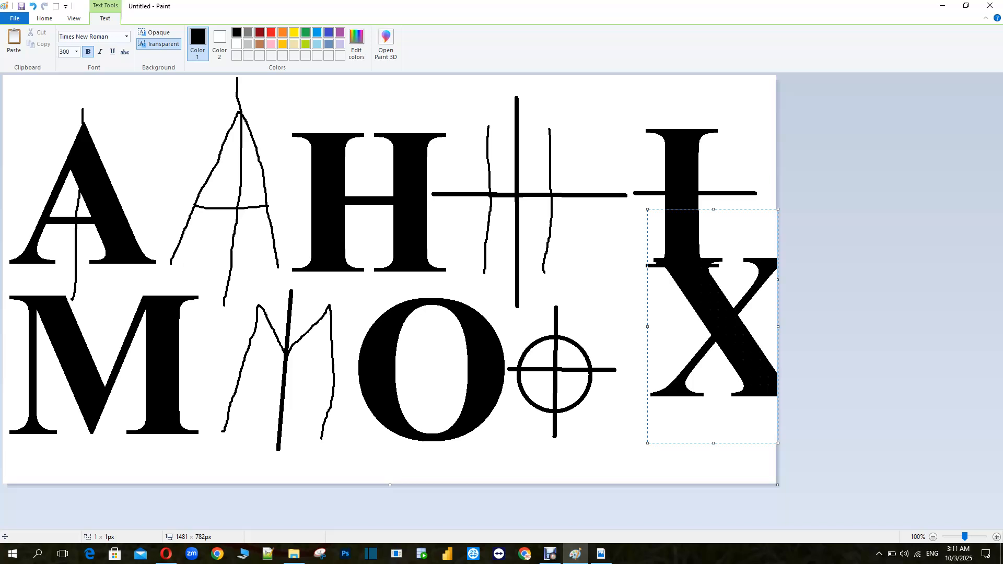
left_click_drag(647, 210, 620, 247)
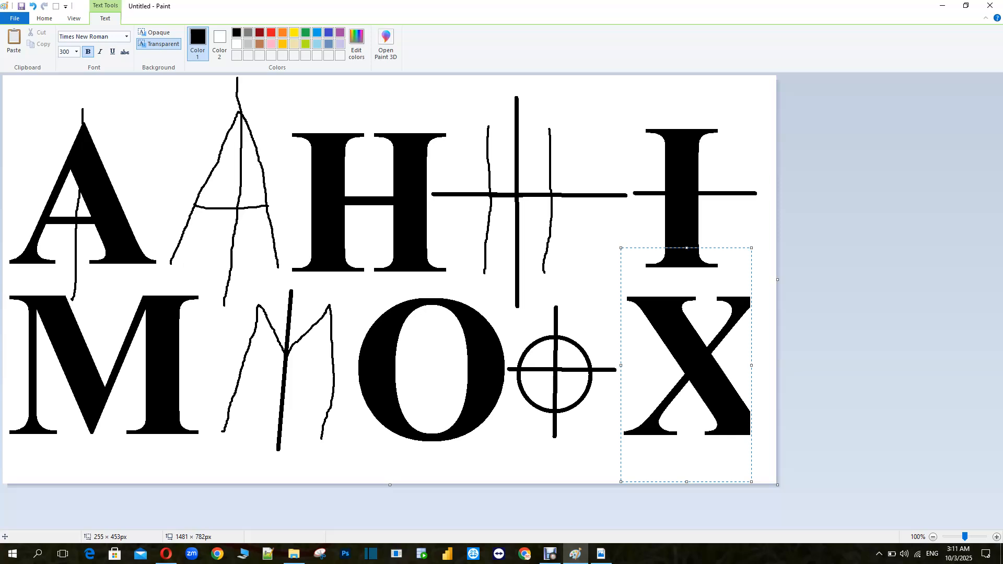
Enlarge the canvas to about 1901 × 856 pixels and undo the letter X
left_click_drag(777, 484, 861, 520)
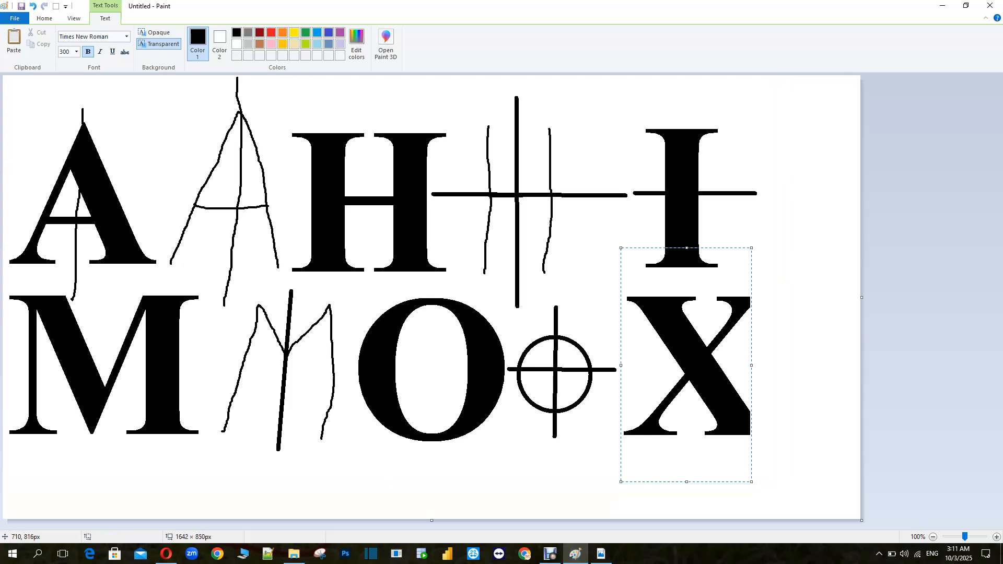
left_click_drag(862, 521, 996, 524)
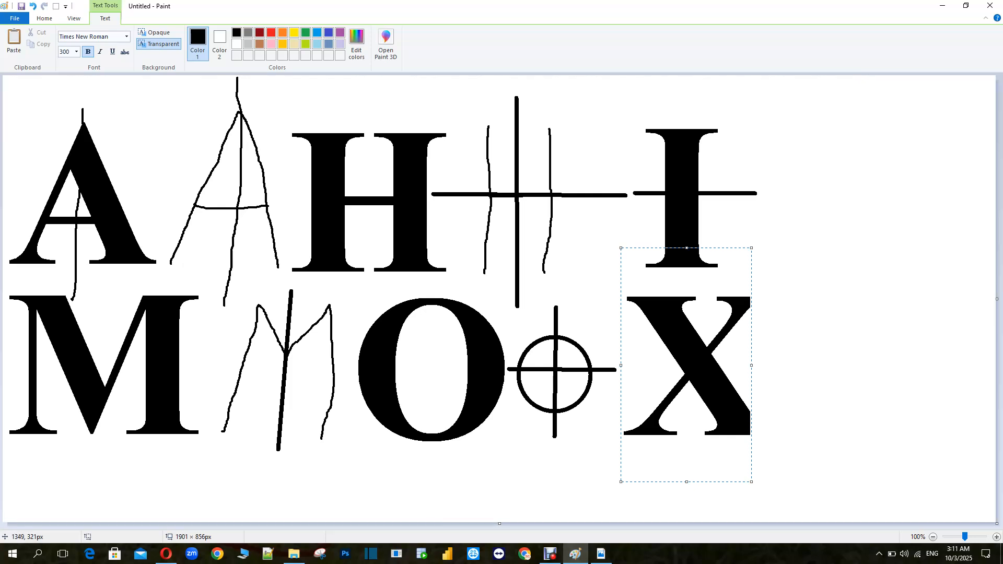
left_click_drag(707, 248, 710, 257)
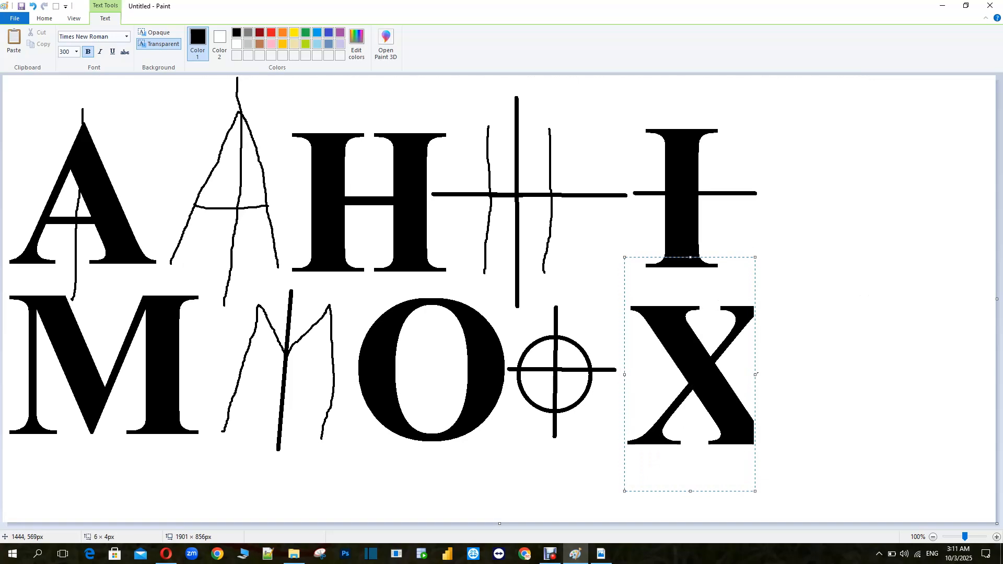
left_click(760, 374)
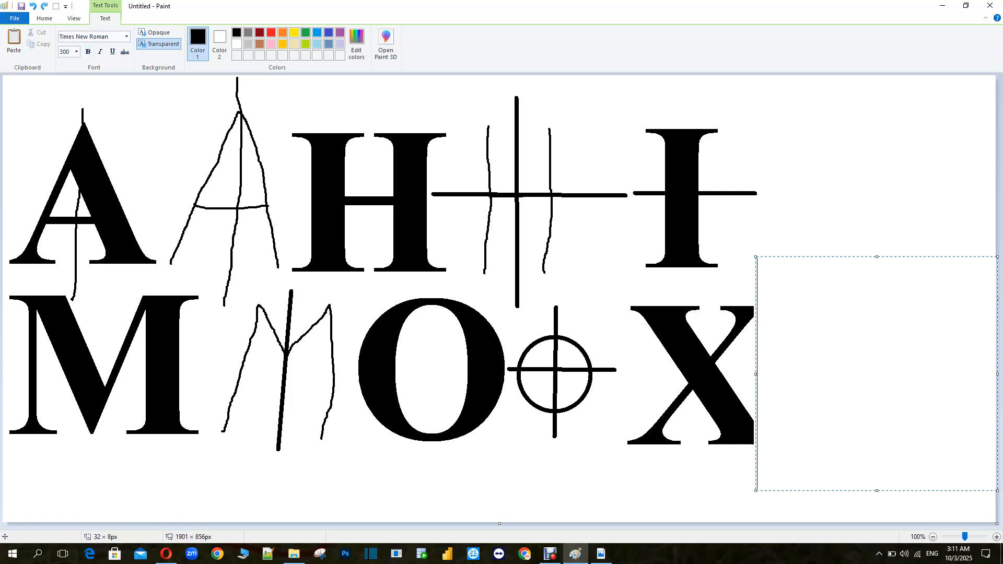
left_click(768, 211)
key("ctrl+z")
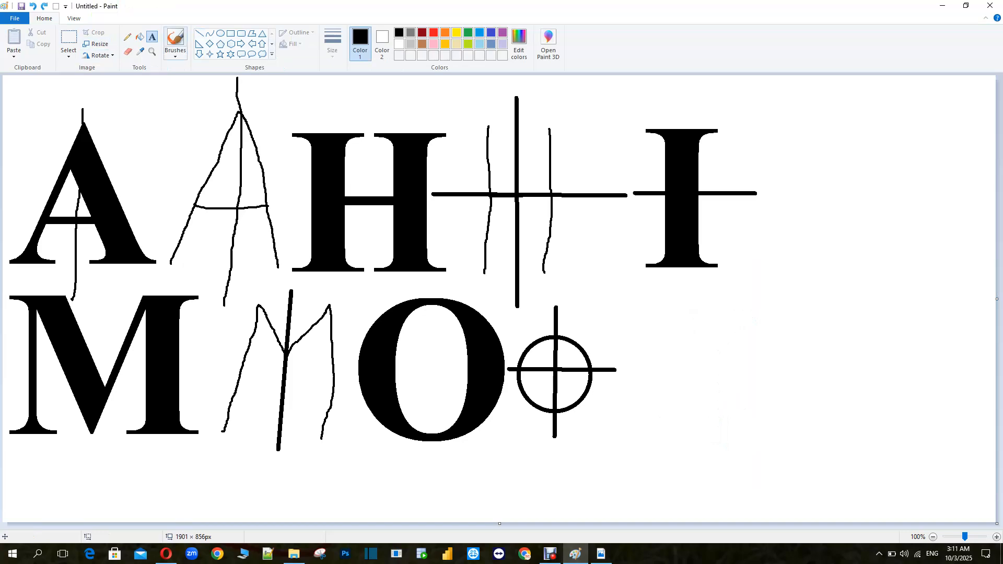
Type the letter X again to the right of the crossed circle and commit it
left_click(670, 349)
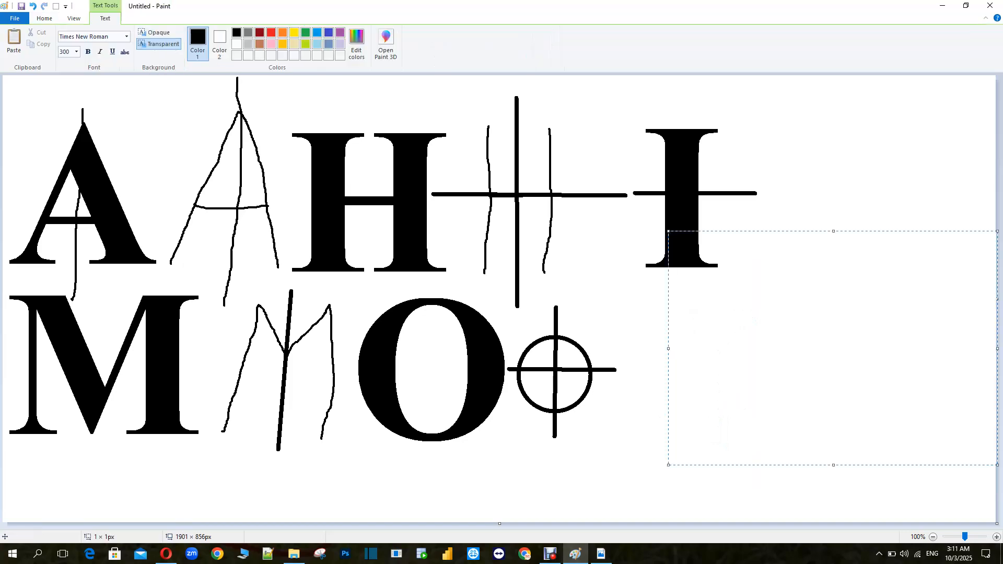
type("X")
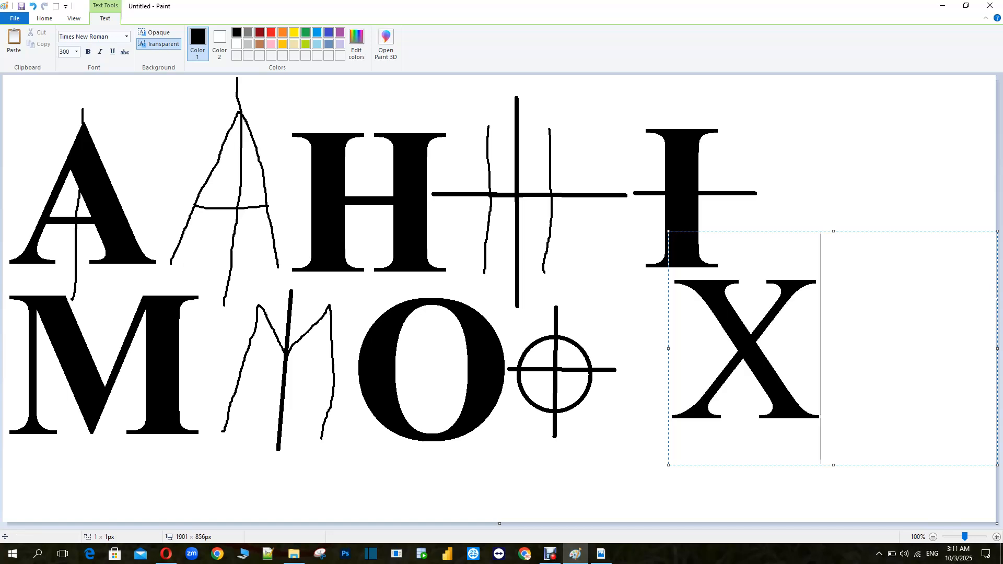
left_click_drag(667, 230, 620, 250)
left_click(577, 175)
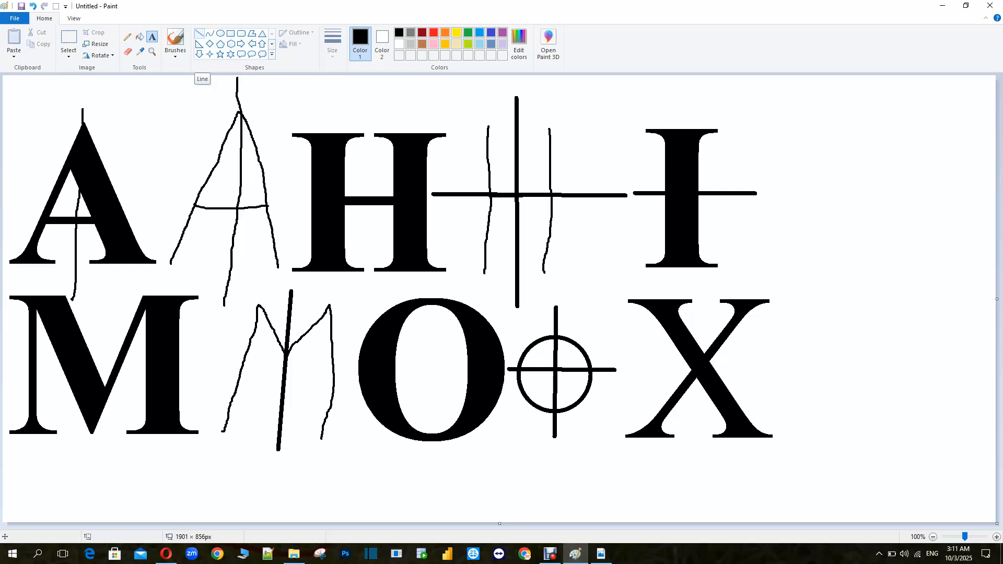
Draw a freehand letter X with the Pencil beside the printed X, redrawing its second stroke
left_click(199, 34)
left_click(127, 37)
left_click_drag(808, 304, 903, 427)
left_click_drag(817, 429, 887, 315)
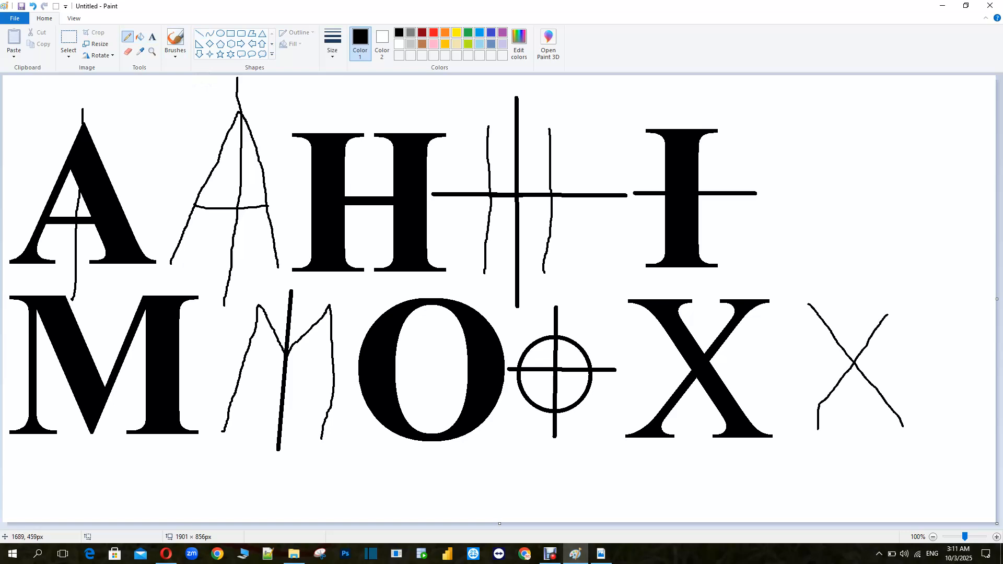
key("ctrl+z")
left_click_drag(808, 426, 902, 308)
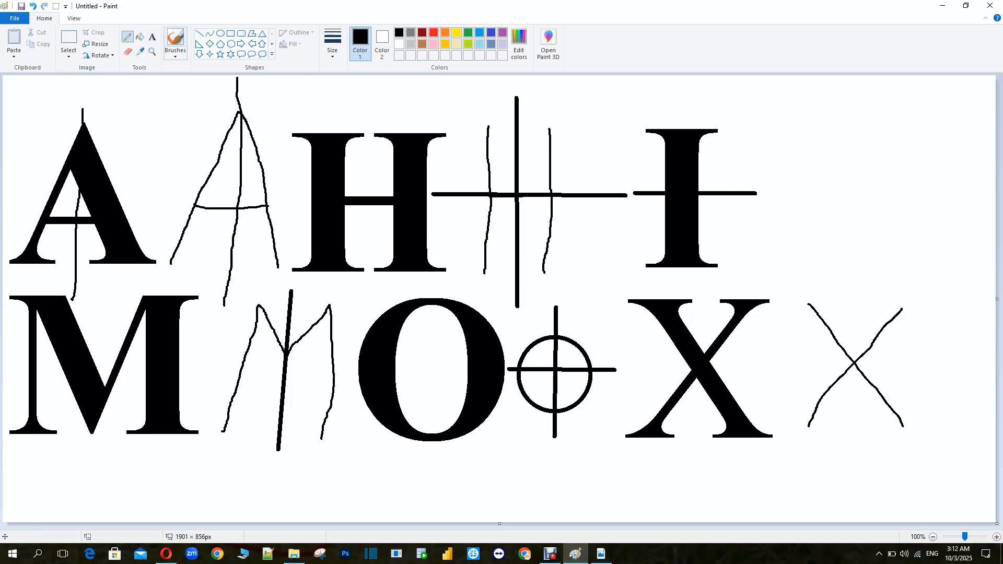
Draw thick vertical and horizontal symmetry axes through the freehand X with the Line tool
left_click(199, 32)
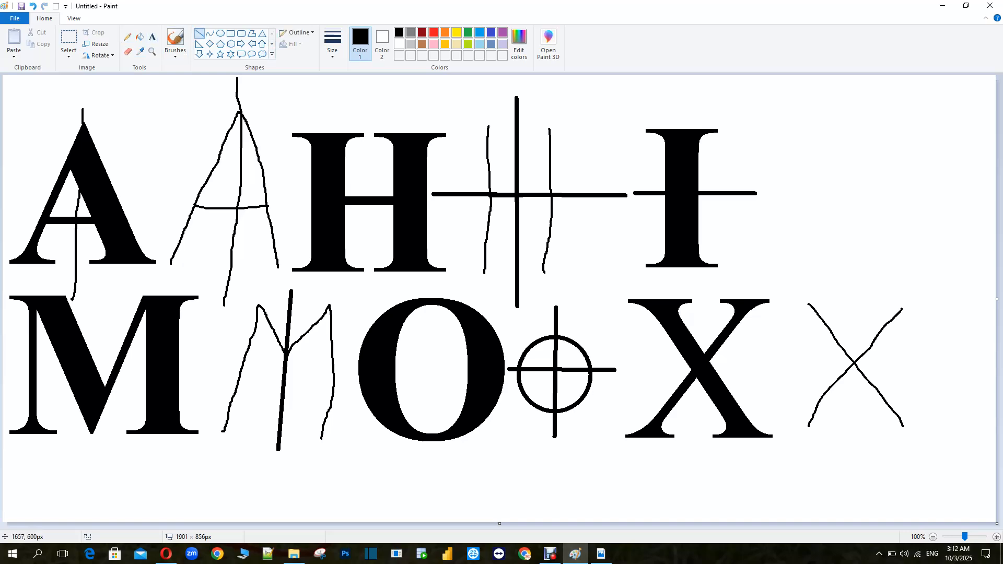
left_click_drag(852, 285, 856, 444)
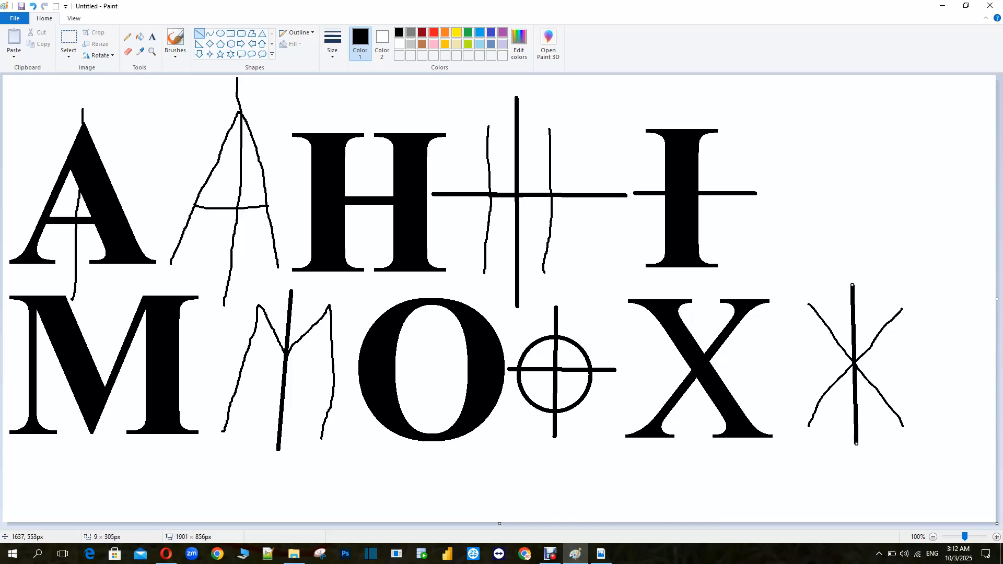
left_click_drag(769, 357, 935, 363)
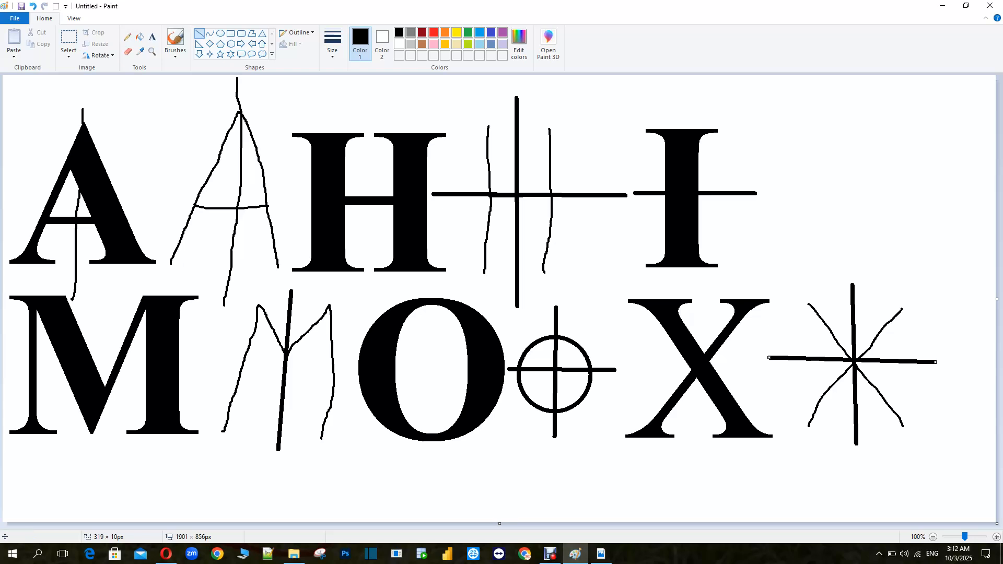
Draw red arcs with the Pencil above the printed H, O and X
left_click(127, 37)
mouse_move(309, 114)
left_mouse_down()
mouse_move(337, 101)
mouse_move(405, 110)
left_mouse_up()
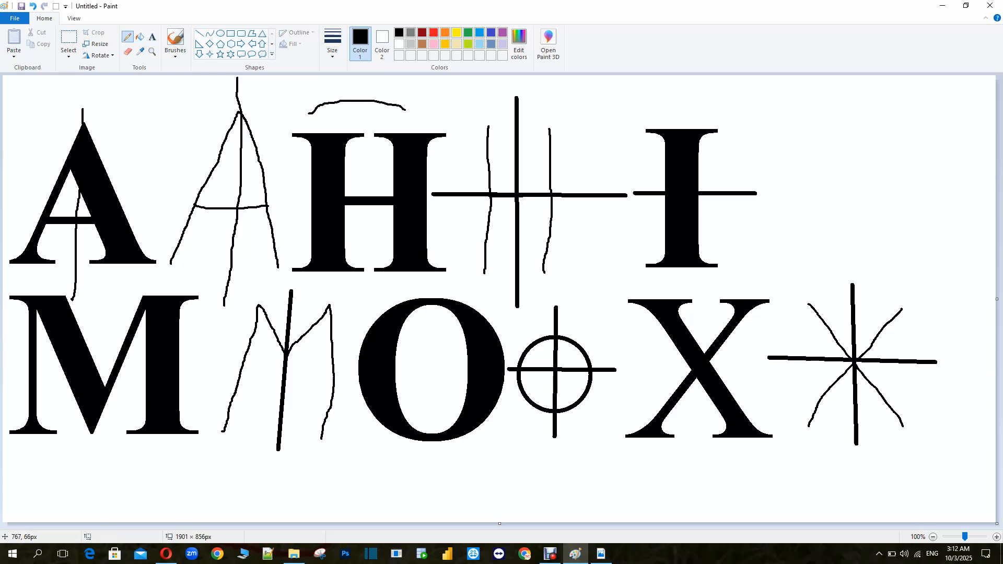
key("ctrl+z")
left_click(433, 32)
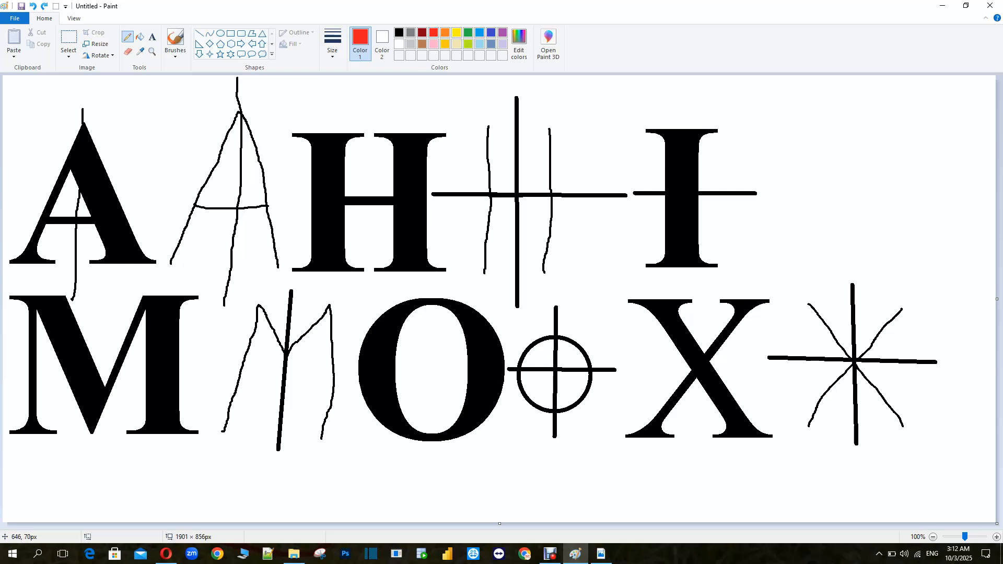
mouse_move(300, 121)
left_mouse_down()
mouse_move(328, 107)
mouse_move(414, 104)
mouse_move(438, 122)
left_mouse_up()
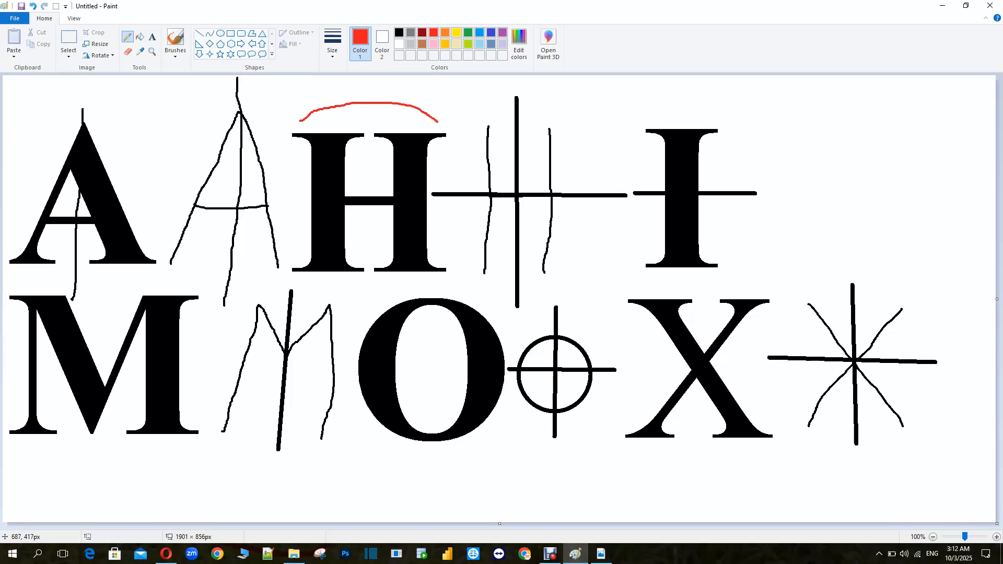
mouse_move(370, 303)
left_mouse_down()
mouse_move(407, 290)
mouse_move(463, 290)
mouse_move(499, 314)
left_mouse_up()
mouse_move(615, 293)
left_mouse_down()
mouse_move(714, 279)
mouse_move(775, 296)
left_mouse_up()
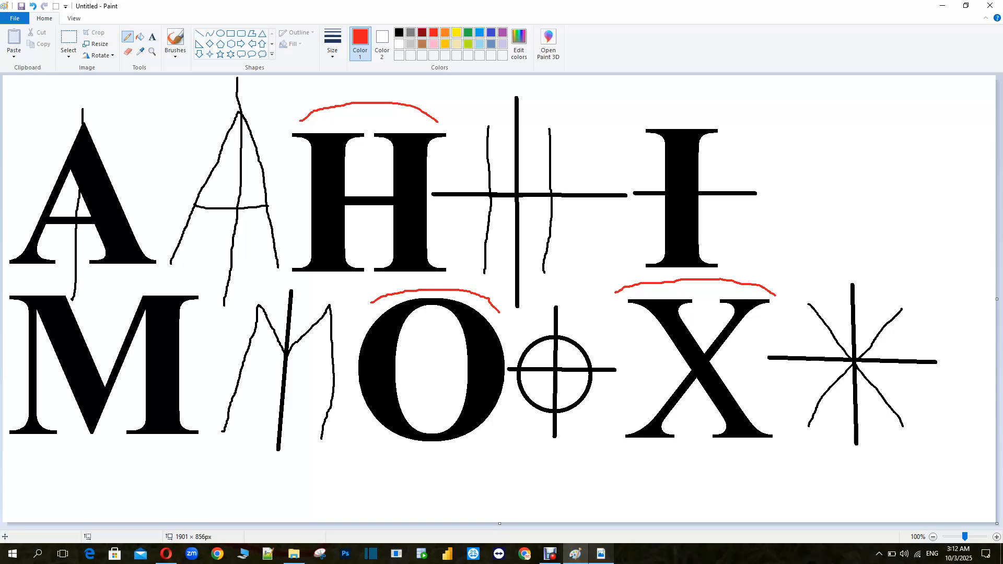
Switch to the textbook PDF in Adobe Reader and scroll through the symmetric figures lesson
left_click(600, 553)
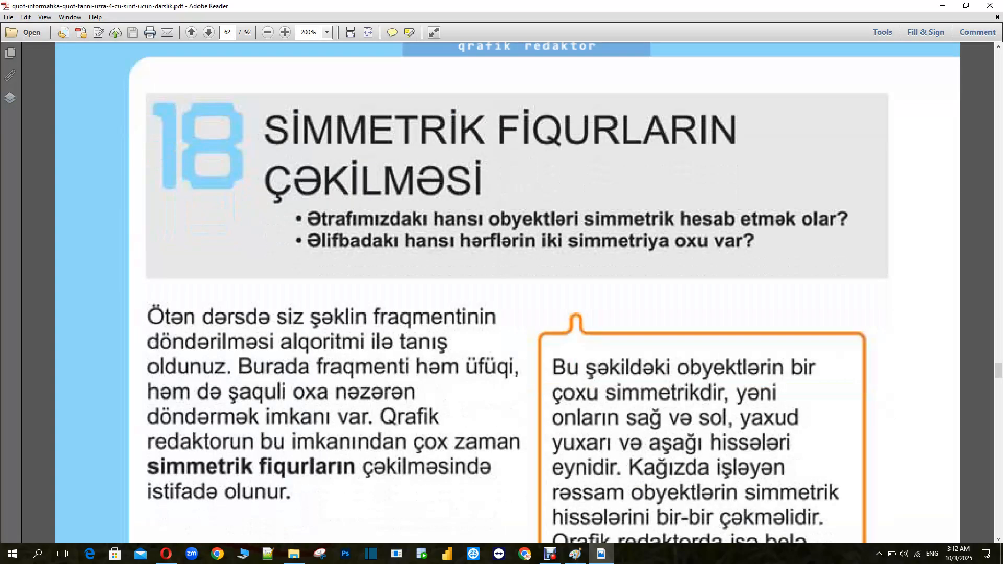
scroll(508, 292, "down", 2)
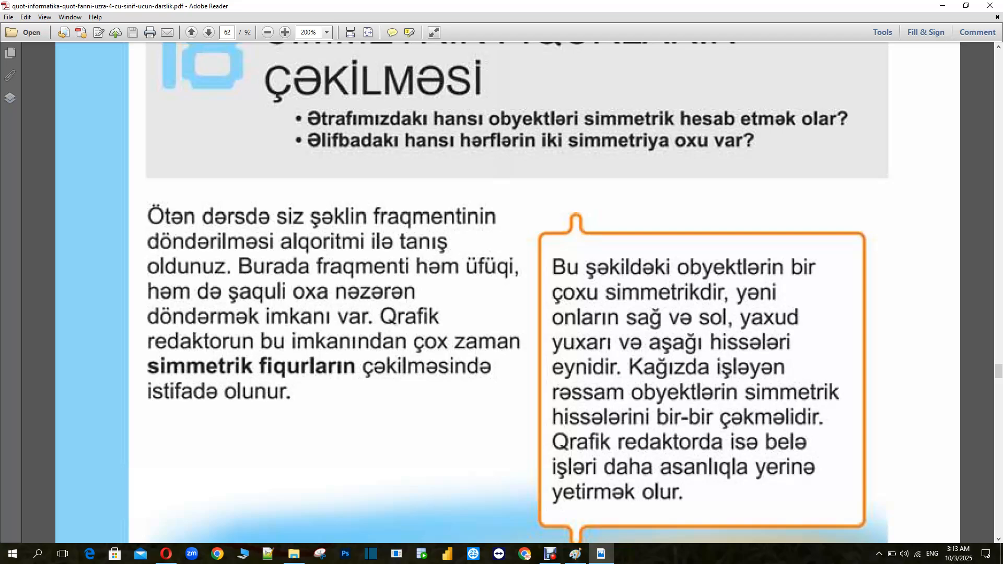
Scroll down the textbook page to the Fikirləş exercise showing the vase, leaf and flower pictures
scroll(502, 293, "down", 10)
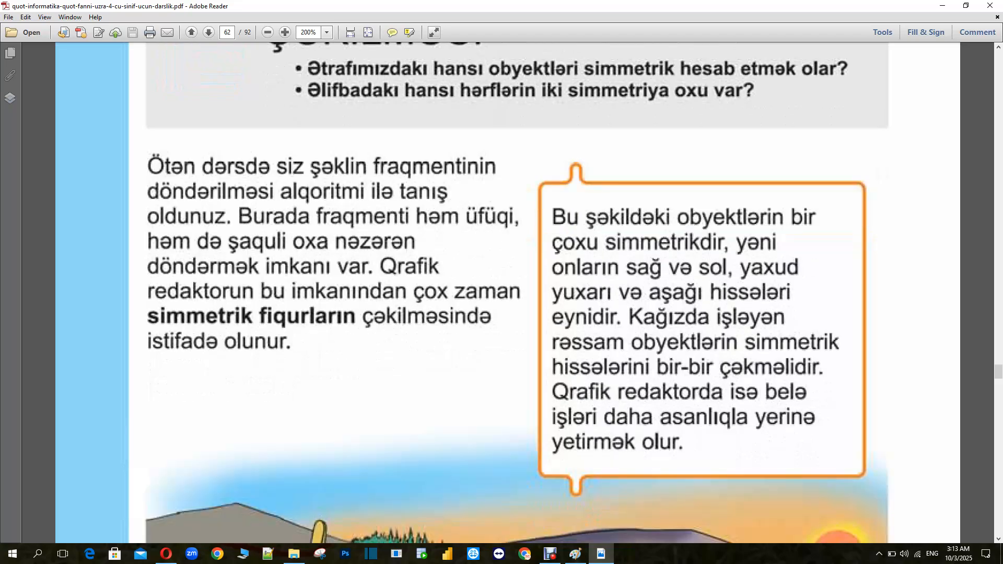
scroll(501, 293, "up", 6)
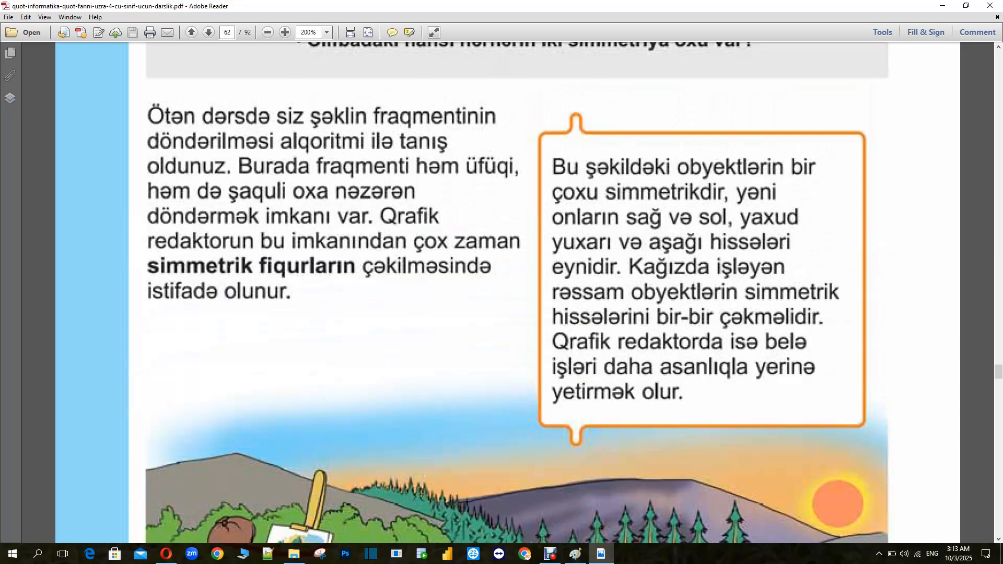
scroll(502, 292, "down", 2)
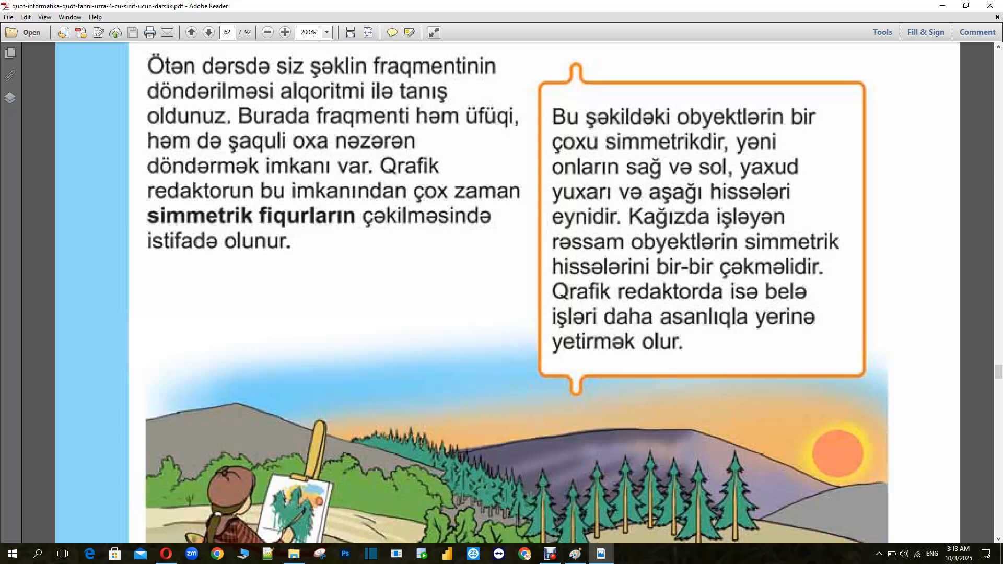
scroll(507, 293, "down", 3)
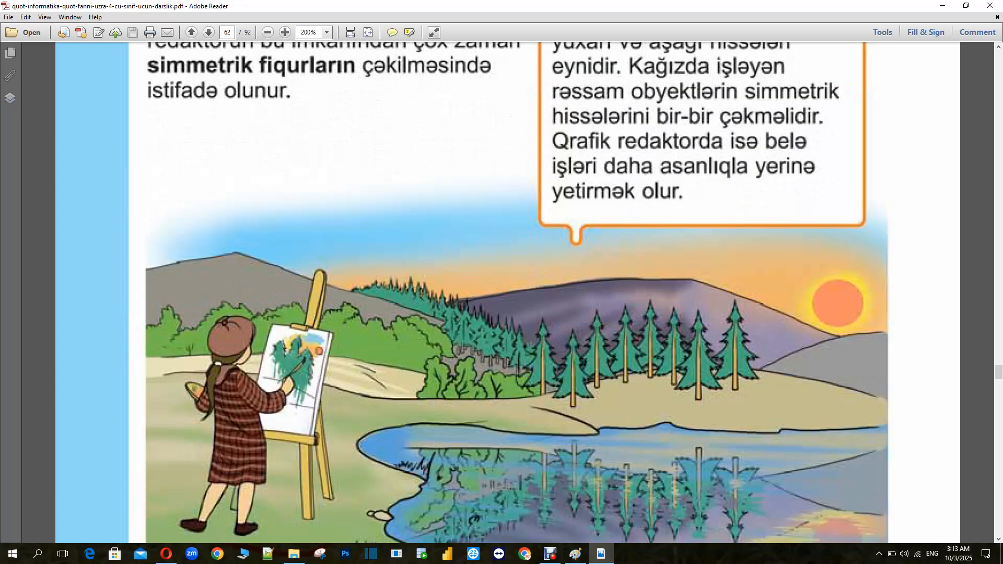
scroll(507, 292, "down", 2)
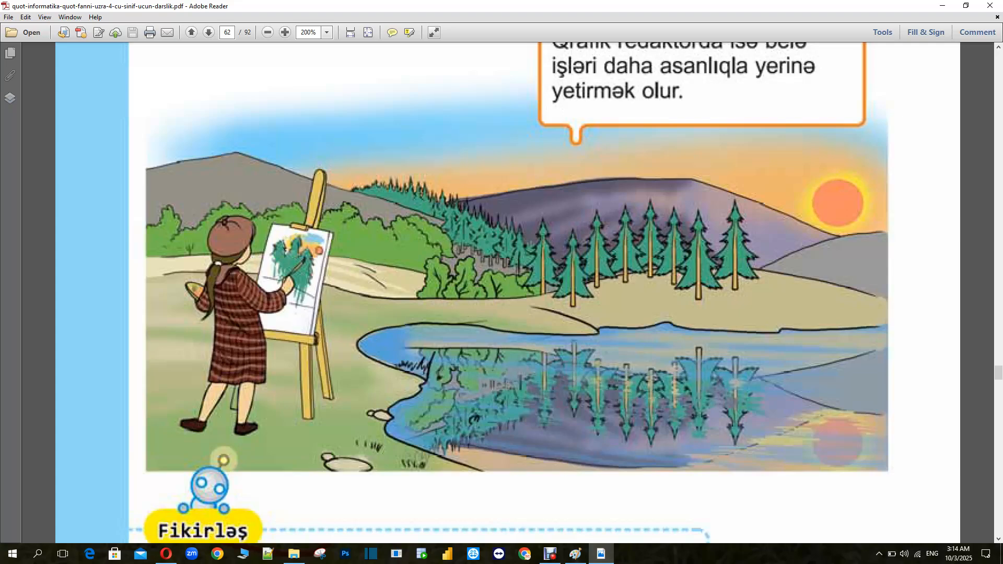
scroll(507, 292, "down", 8)
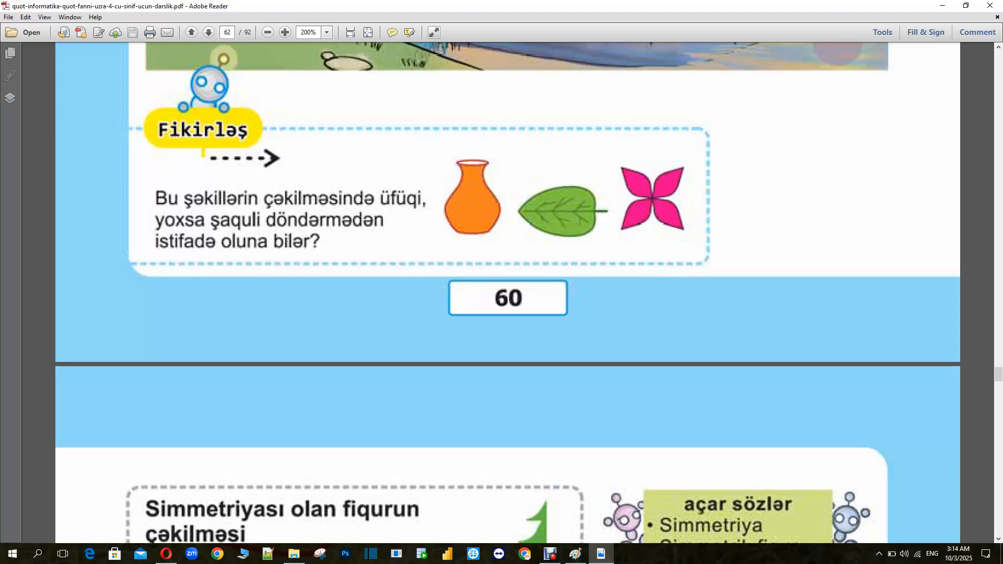
Try to select and copy the vase picture from the PDF page
left_click_drag(445, 148, 510, 224)
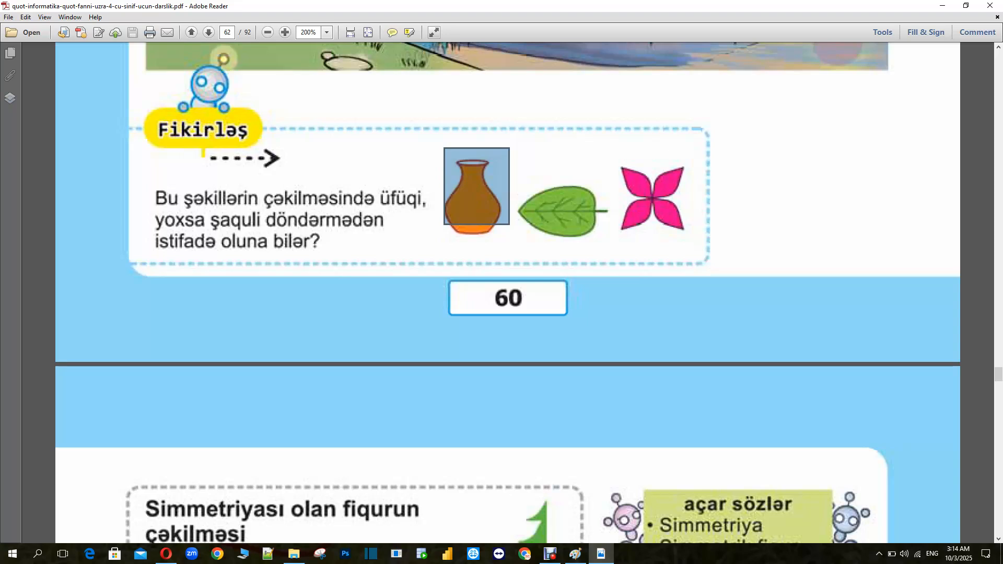
left_click(509, 224)
left_click_drag(423, 154, 697, 247)
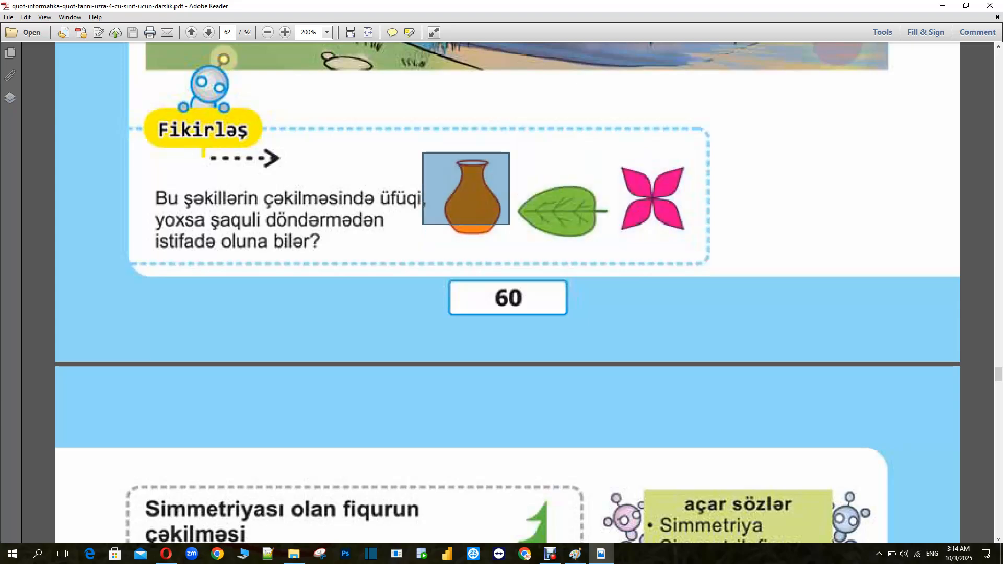
left_click(660, 199)
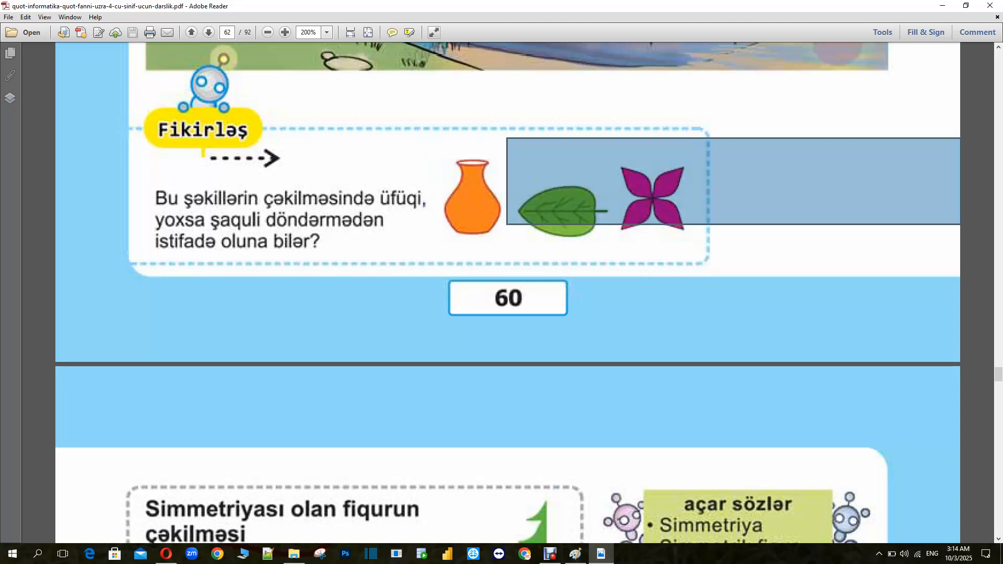
left_click(473, 200)
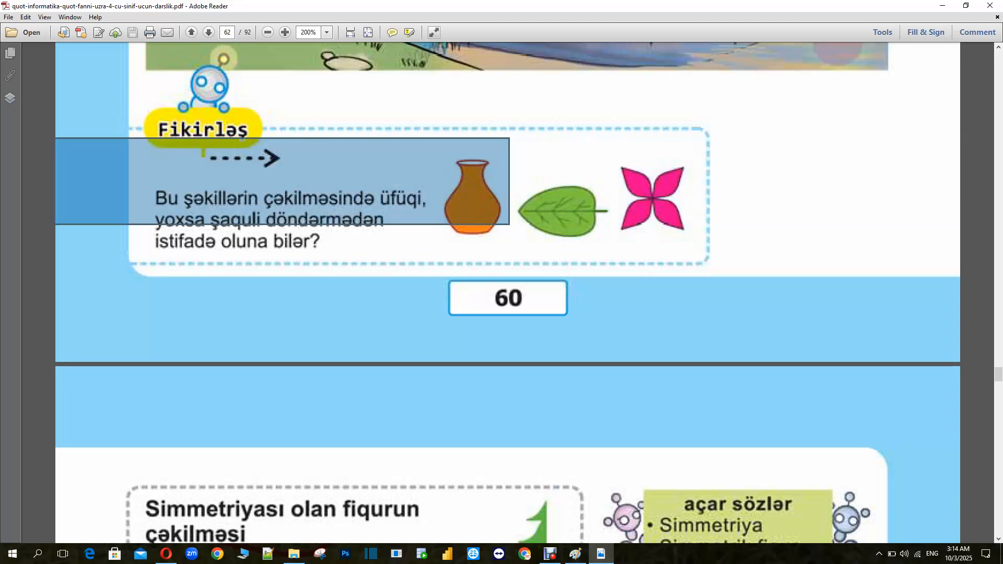
left_click(563, 209)
left_click(651, 200)
left_click(473, 199)
left_click(474, 199)
right_click(438, 150)
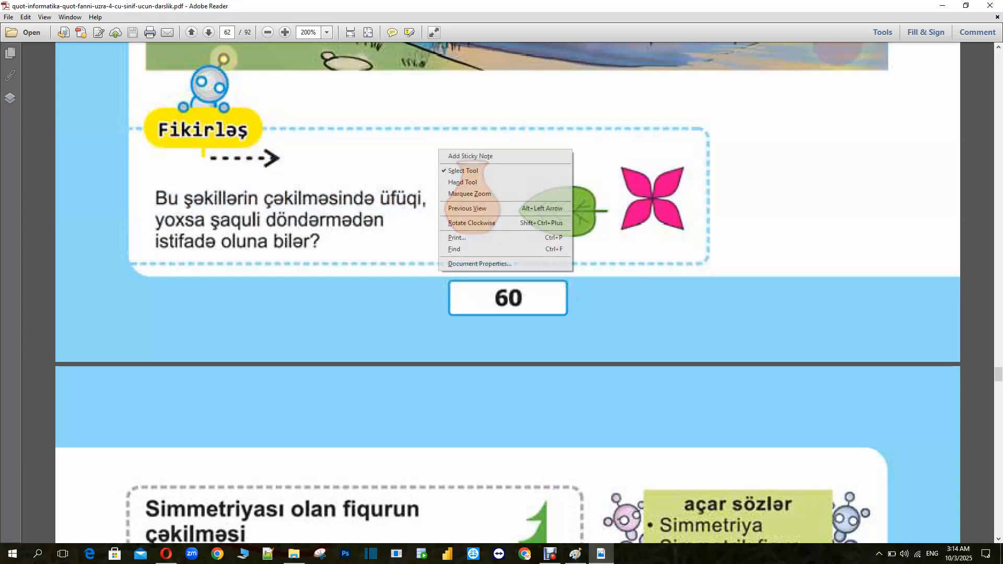
left_click(466, 171)
right_click(462, 170)
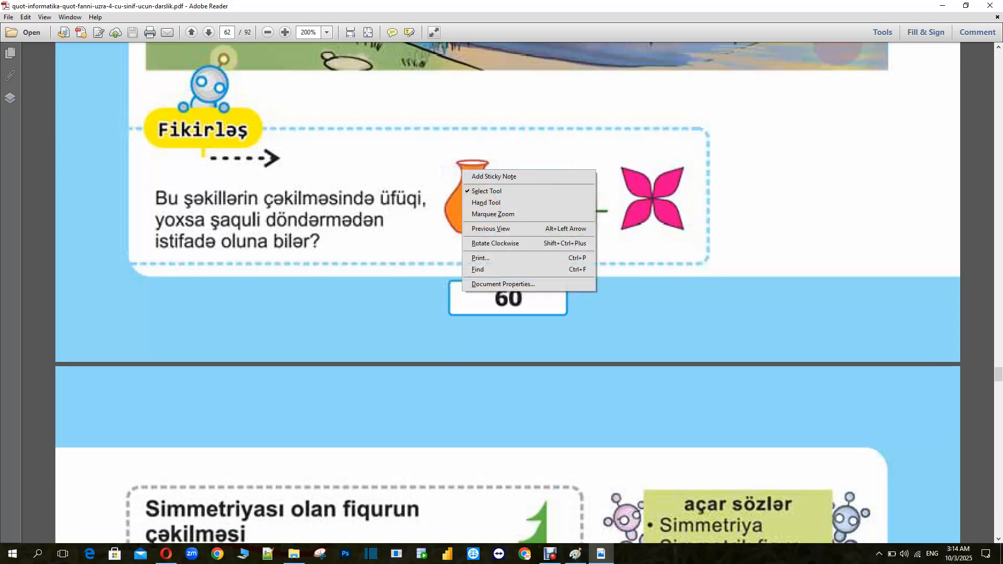
left_click(451, 196)
left_click(560, 205)
left_click(472, 196)
left_click(472, 196)
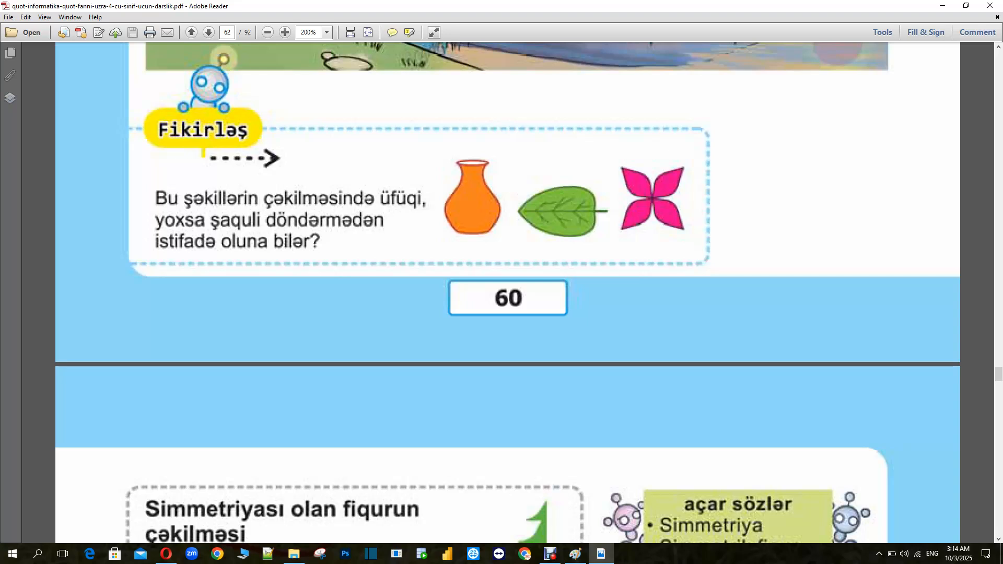
Close the letters drawing without saving and place a blank Paint window beside the PDF
left_click(575, 554)
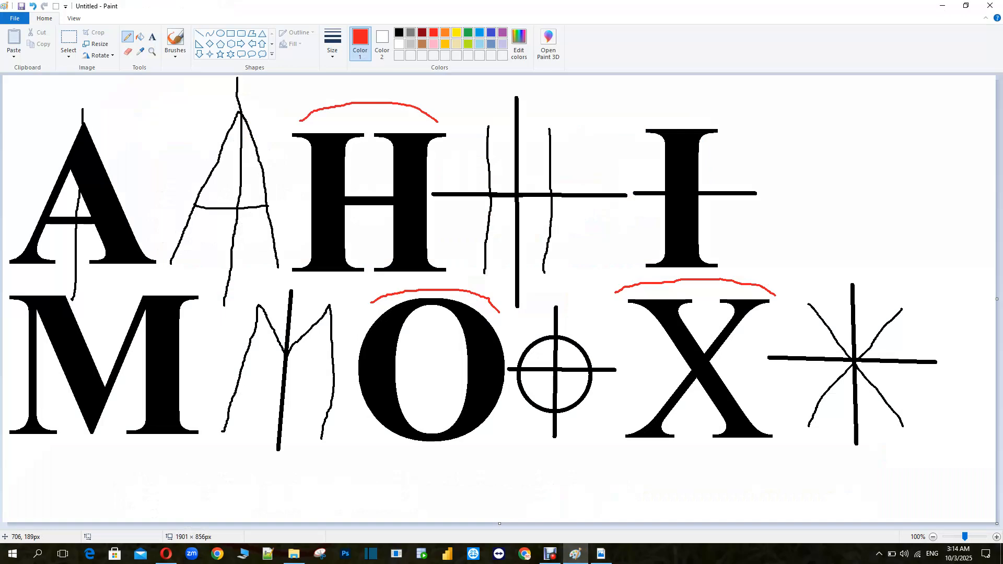
left_click(990, 5)
left_click(519, 276)
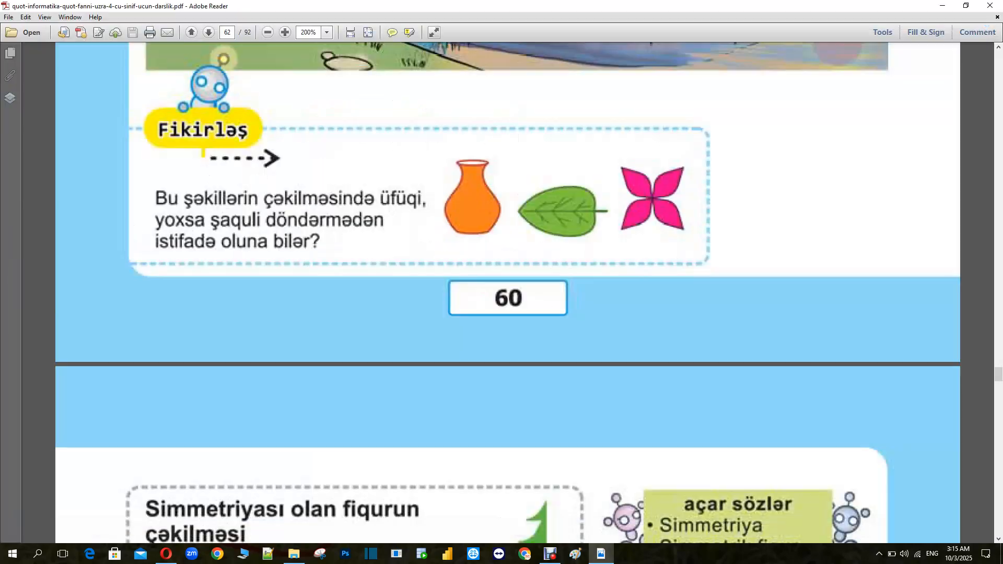
left_click(575, 554)
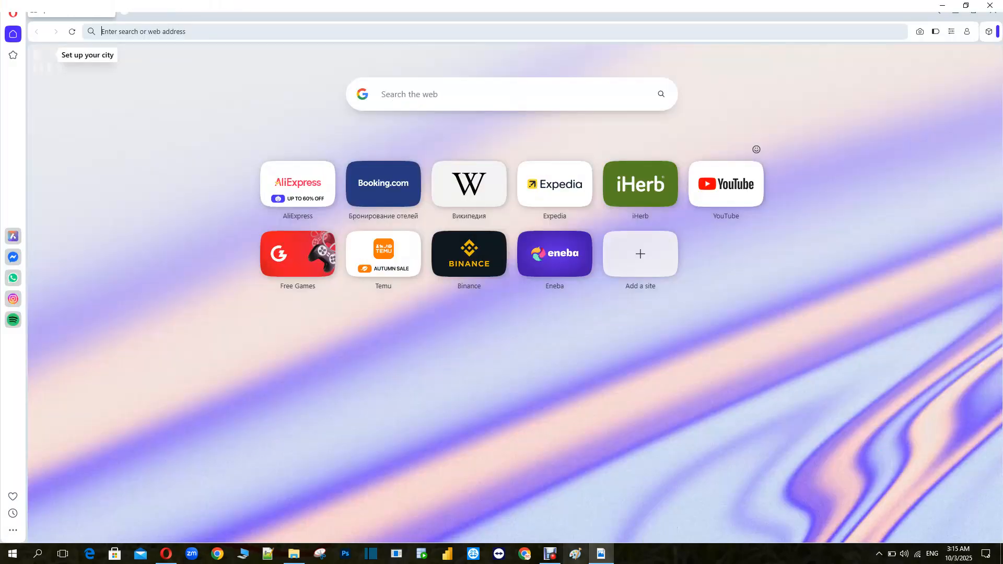
double_click(226, 8)
mouse_move(226, 8)
left_mouse_down()
mouse_move(873, 79)
mouse_move(882, 64)
mouse_move(839, 64)
left_mouse_up()
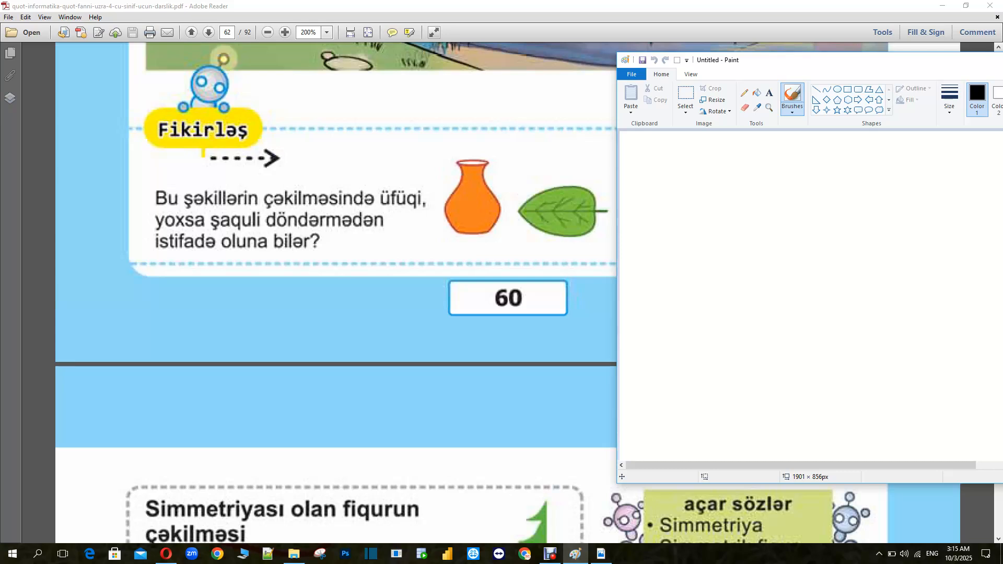
Copy the vase picture from the PDF and paste it into the blank Paint canvas near the top
mouse_move(440, 152)
left_mouse_down()
mouse_move(488, 236)
mouse_move(504, 241)
left_mouse_up()
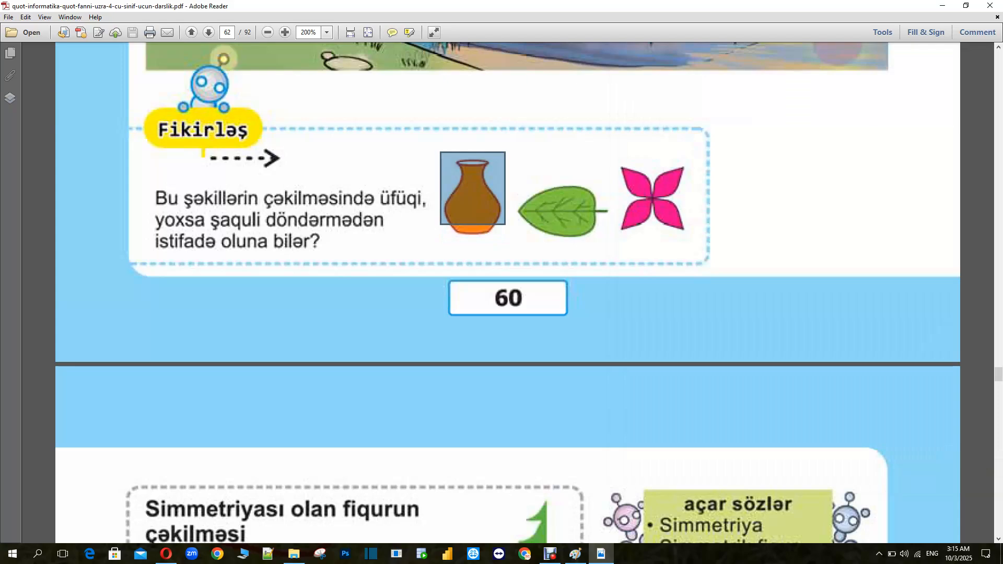
left_click(575, 554)
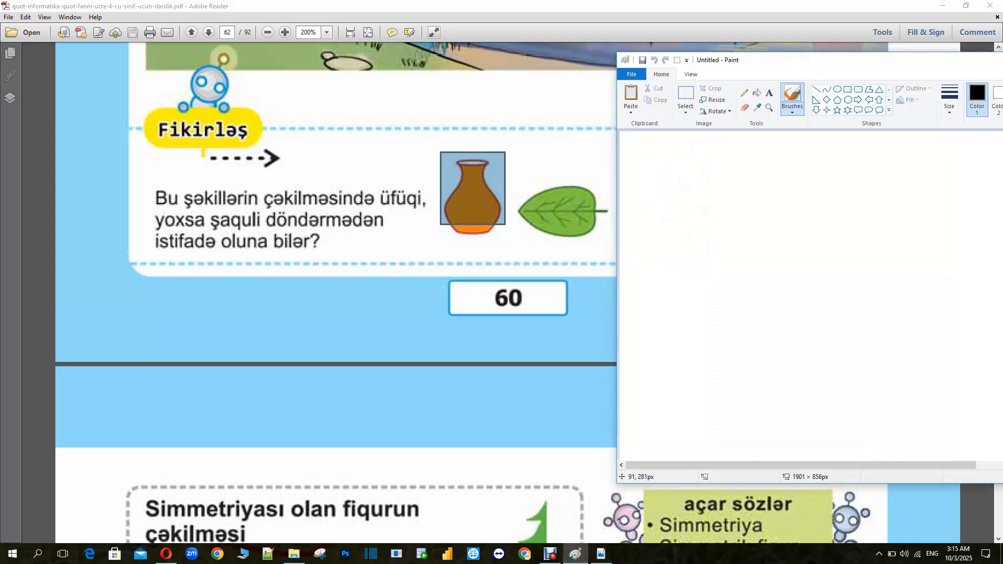
key("ctrl+v")
mouse_move(634, 163)
left_mouse_down()
mouse_move(634, 183)
mouse_move(647, 164)
mouse_move(691, 194)
left_mouse_up()
left_click(741, 190)
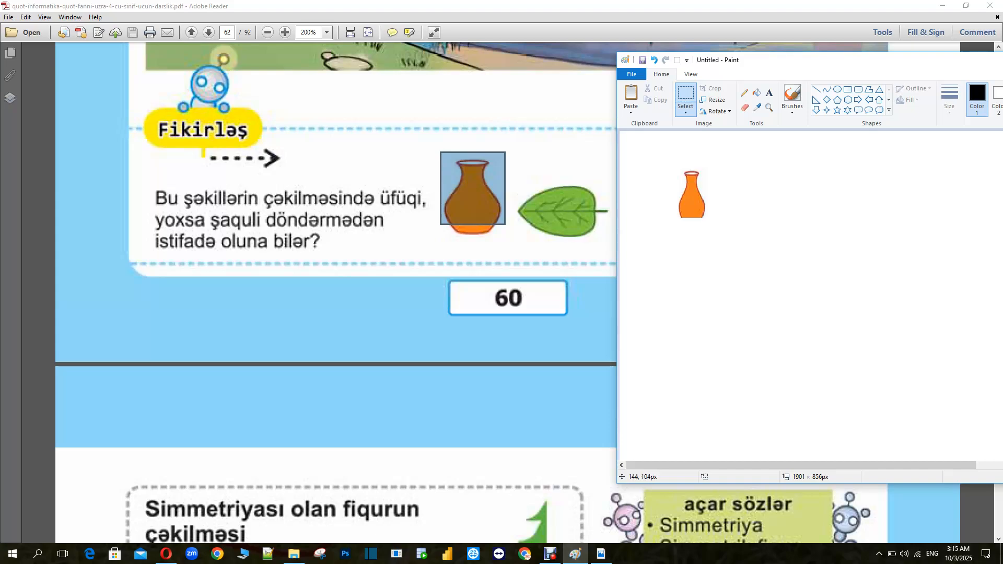
Draw a symmetry axis through the pasted vase with the Line tool
left_click(816, 89)
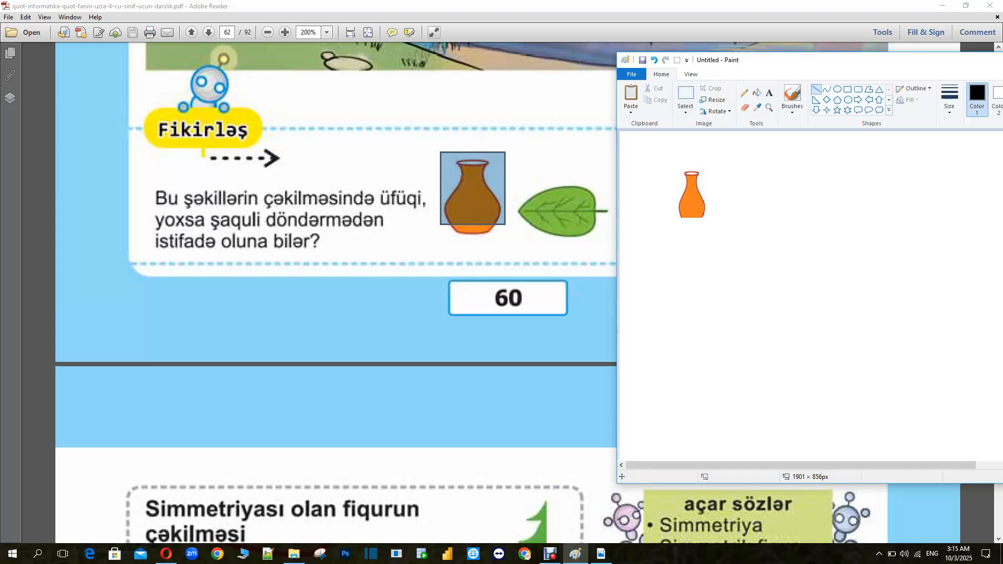
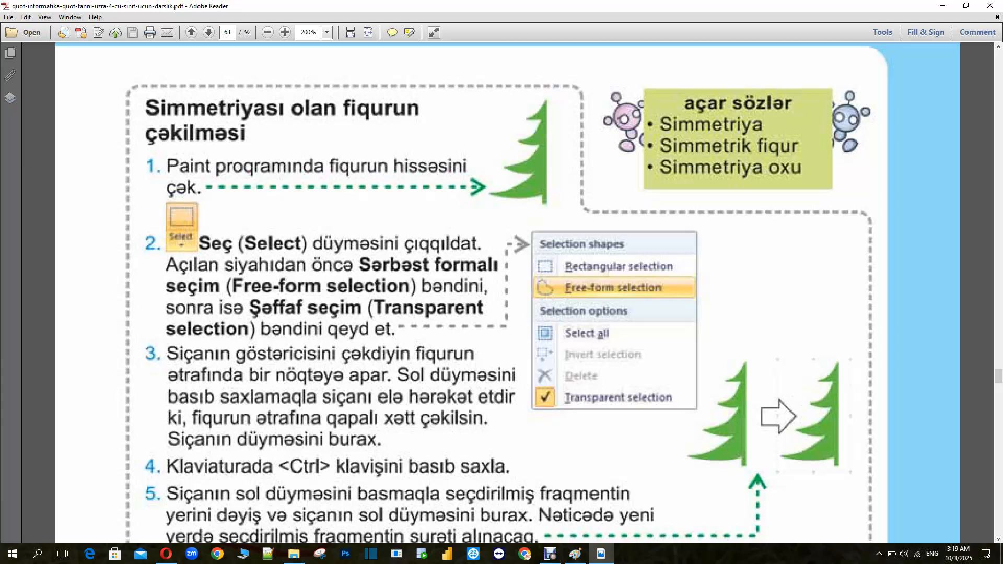
Start a new blank Paint image, discarding the changes to the current drawing
left_click_drag(495, 100, 558, 211)
left_click(575, 553)
left_click(660, 106)
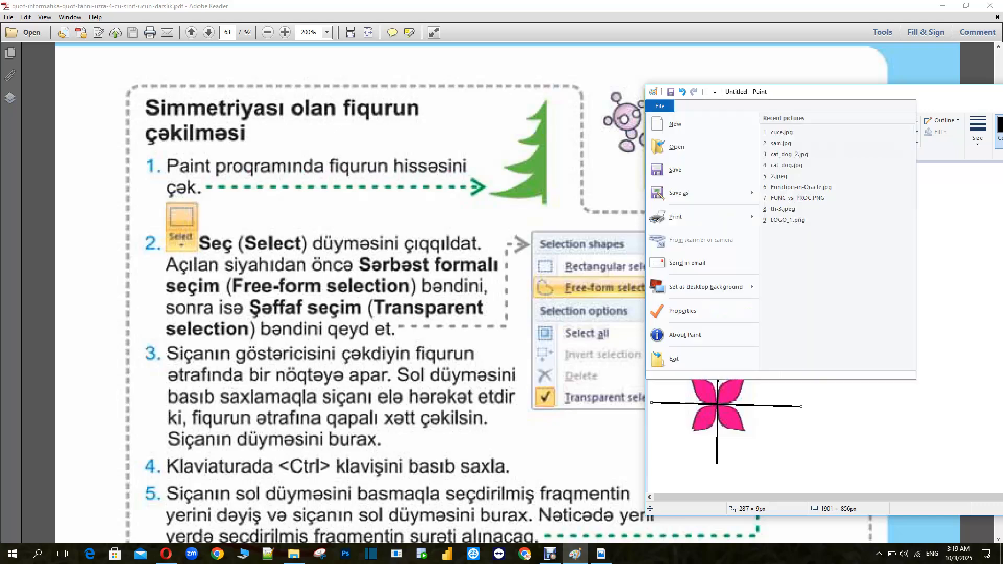
left_click(680, 123)
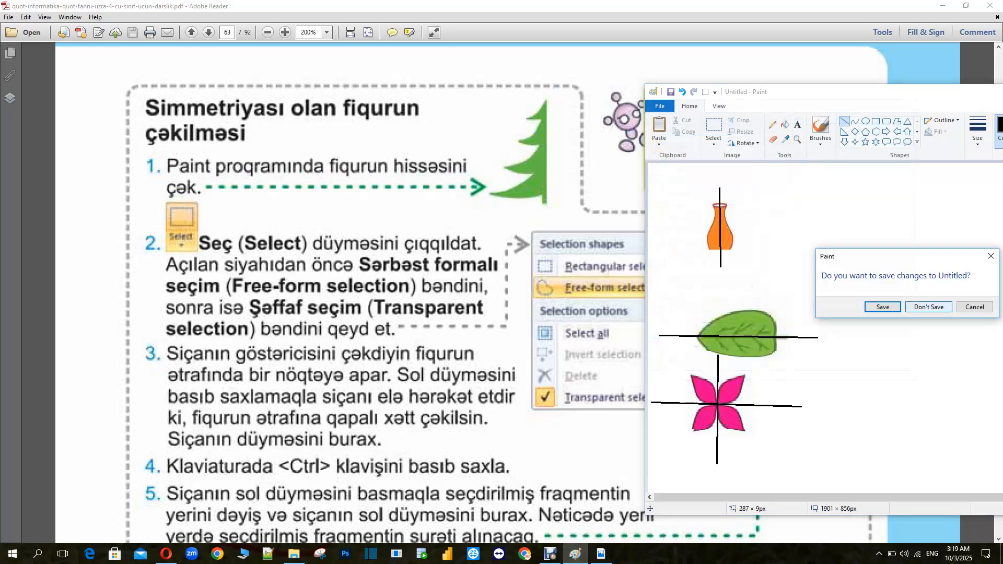
left_click(928, 307)
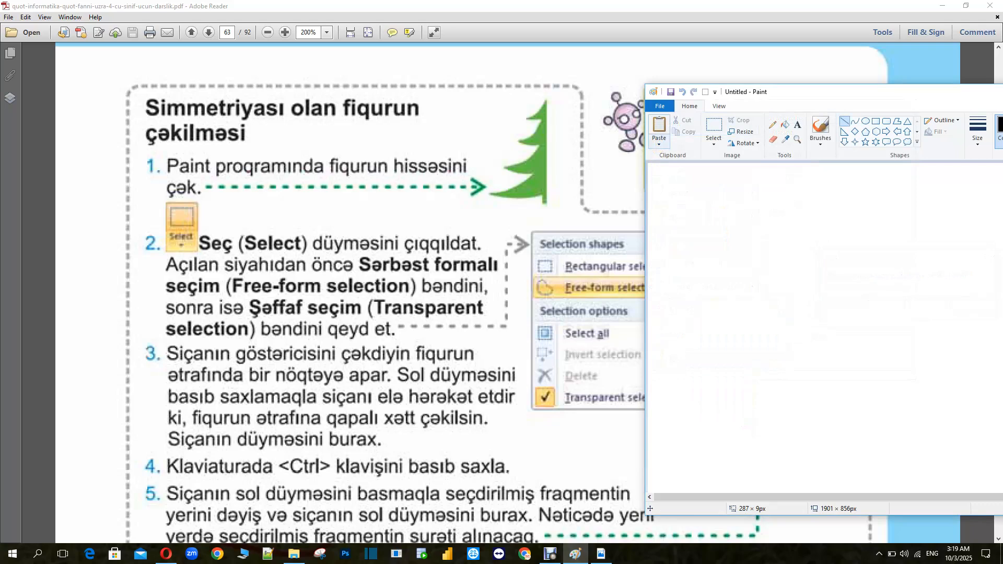
Paste the picture sam.jpg from the OmerUcal613 folder onto the canvas and shift it slightly
left_click(659, 141)
left_click(679, 167)
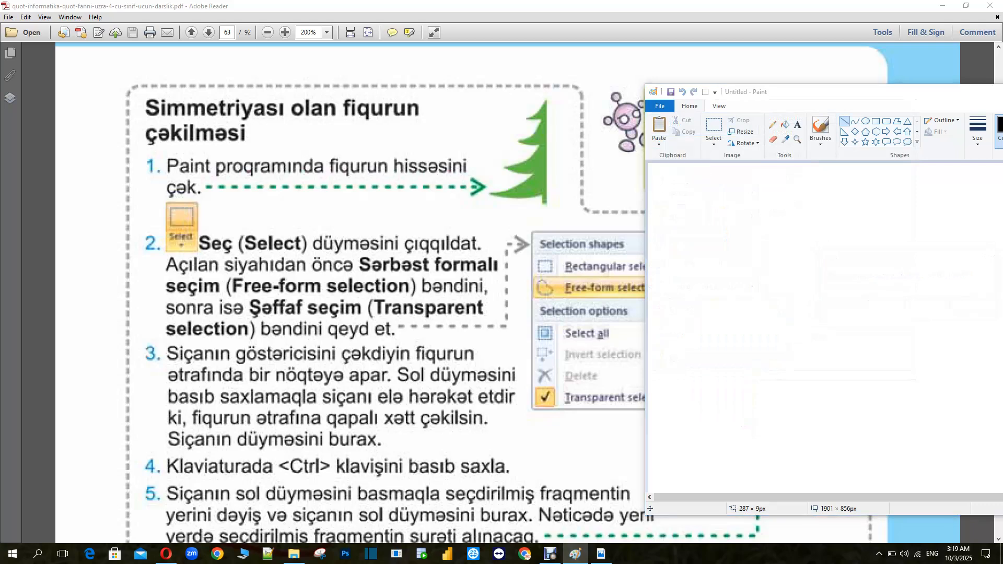
left_click(718, 252)
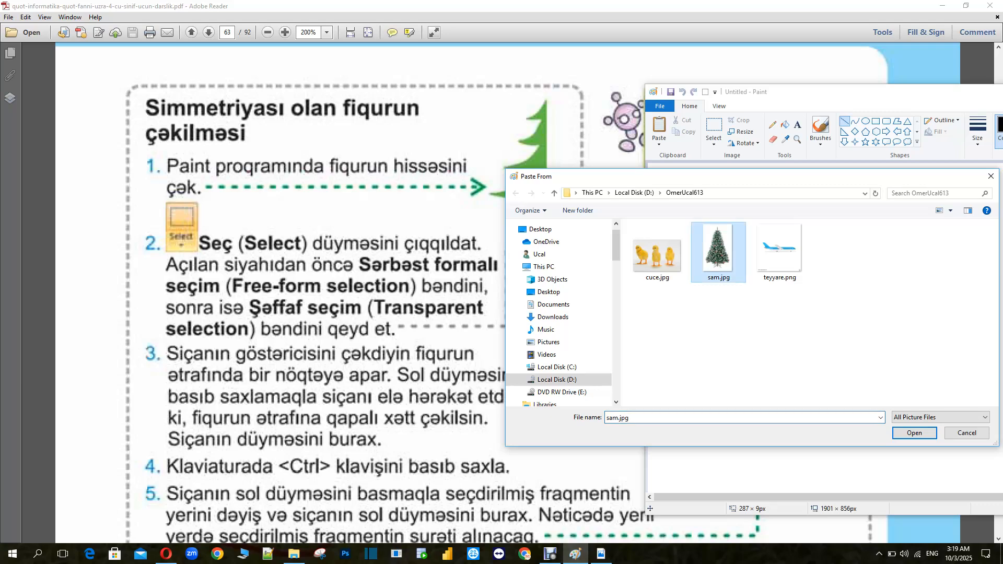
left_click(914, 433)
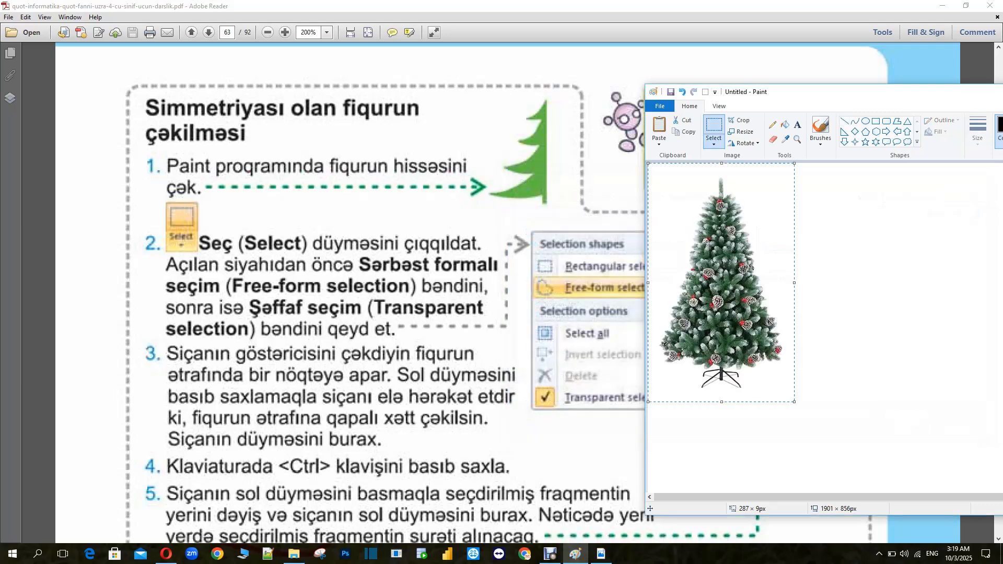
left_click_drag(750, 288, 802, 307)
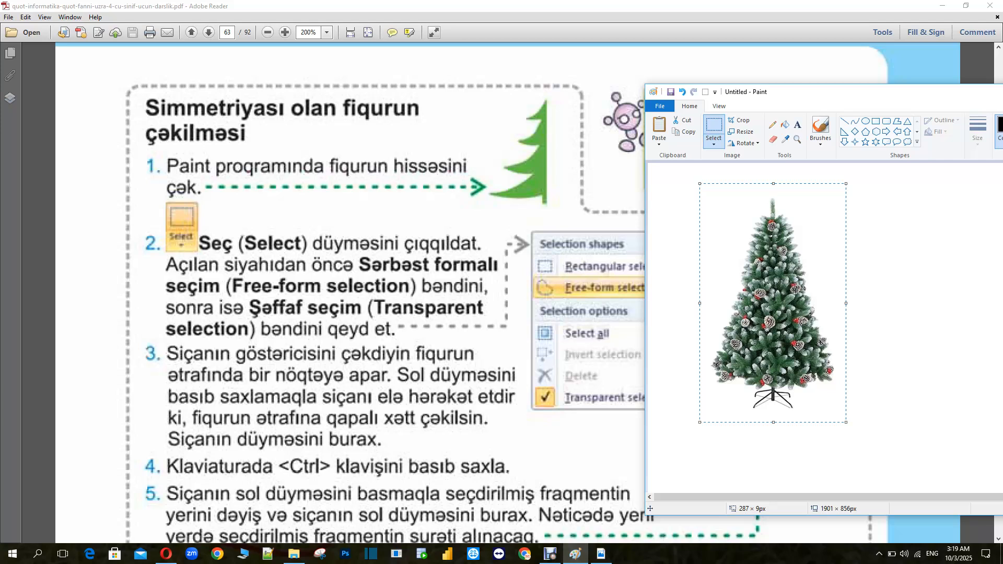
left_click(907, 296)
Switch to rectangular selection, select and nudge the tree's left half, then undo the nudge
left_click(714, 139)
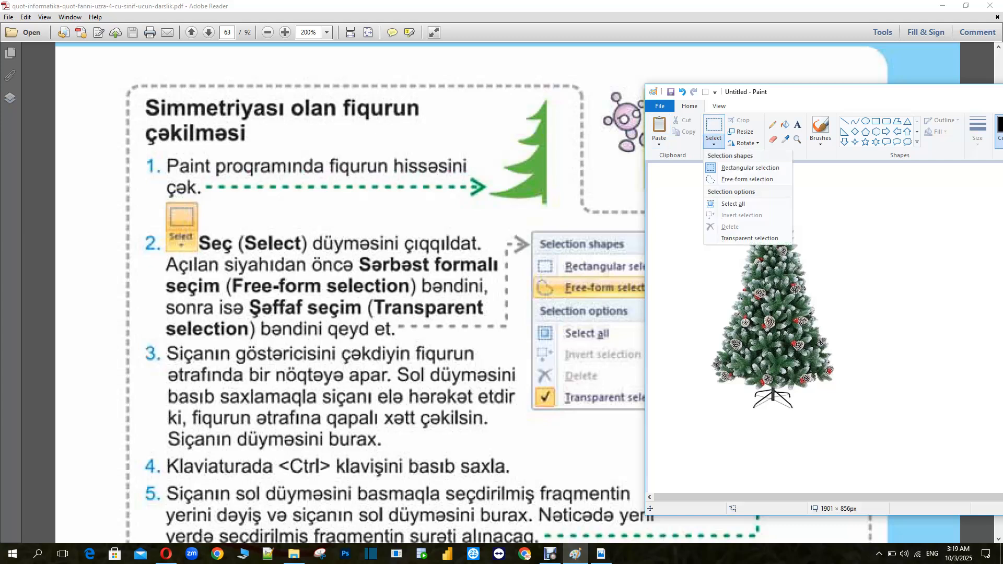
left_click(750, 167)
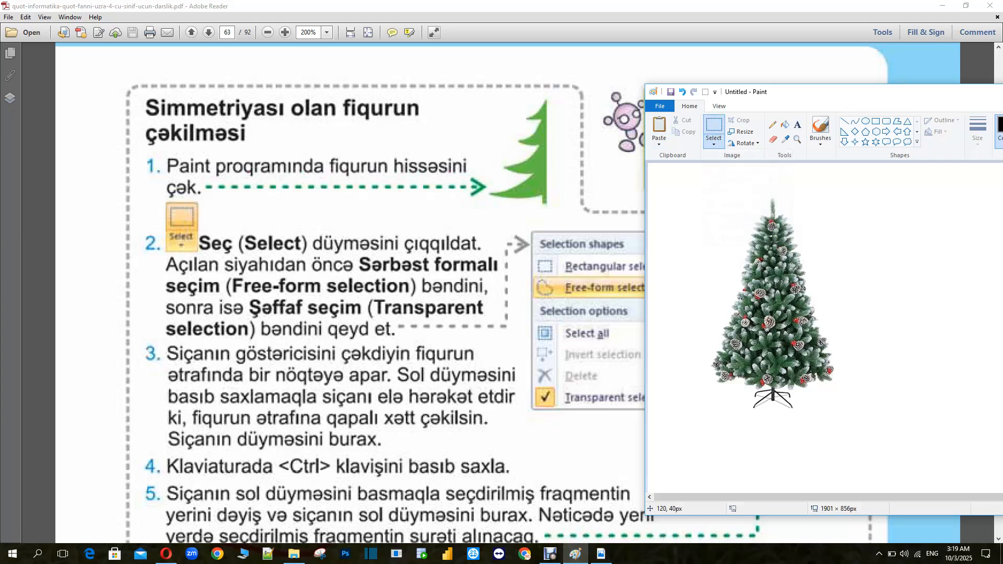
mouse_move(702, 183)
left_mouse_down()
mouse_move(739, 197)
mouse_move(773, 261)
mouse_move(772, 397)
left_mouse_up()
left_click_drag(773, 421, 773, 422)
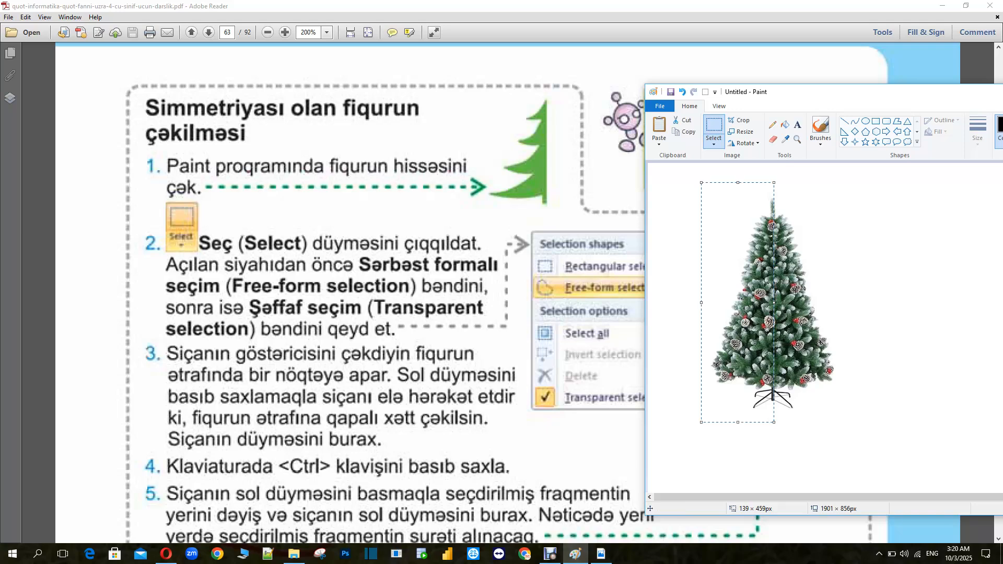
left_click_drag(773, 303, 773, 303)
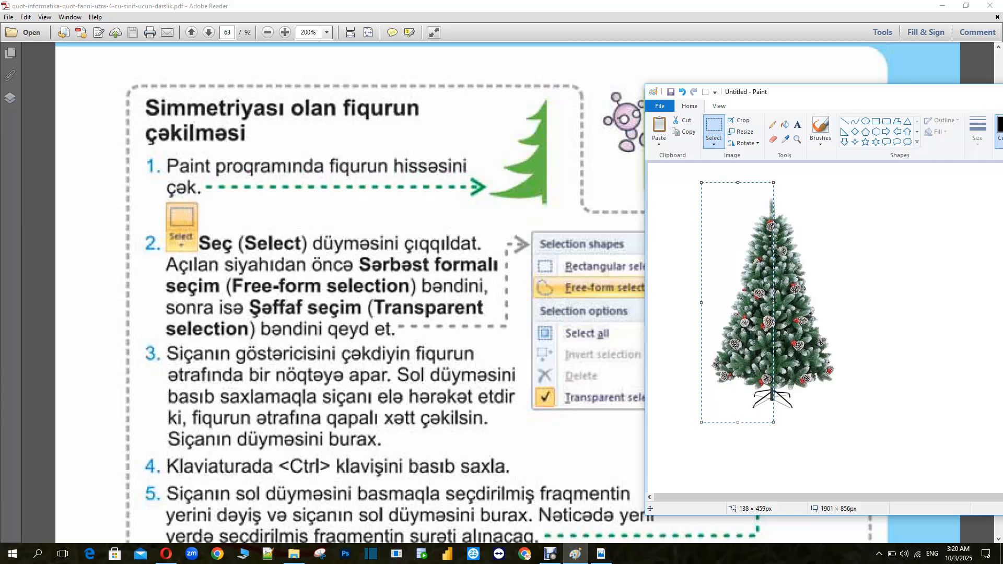
key("ctrl+z")
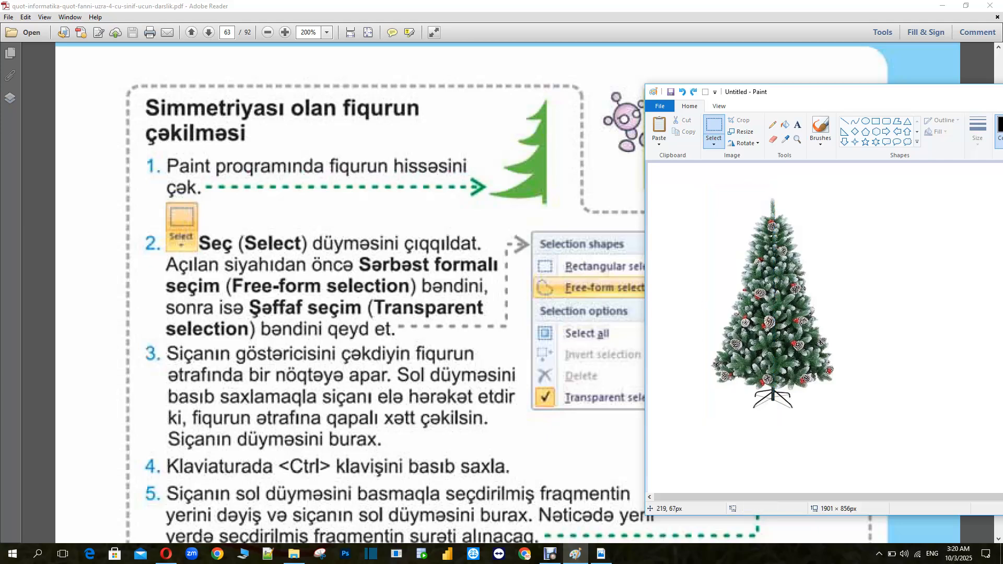
Move the tree's left half aside and delete the remaining whole tree
mouse_move(709, 188)
left_mouse_down()
mouse_move(726, 201)
mouse_move(747, 413)
mouse_move(769, 399)
left_mouse_up()
left_click_drag(772, 424, 772, 417)
left_click_drag(707, 187, 708, 186)
left_click_drag(747, 299, 898, 304)
mouse_move(708, 182)
left_mouse_down()
mouse_move(779, 336)
mouse_move(838, 415)
left_mouse_up()
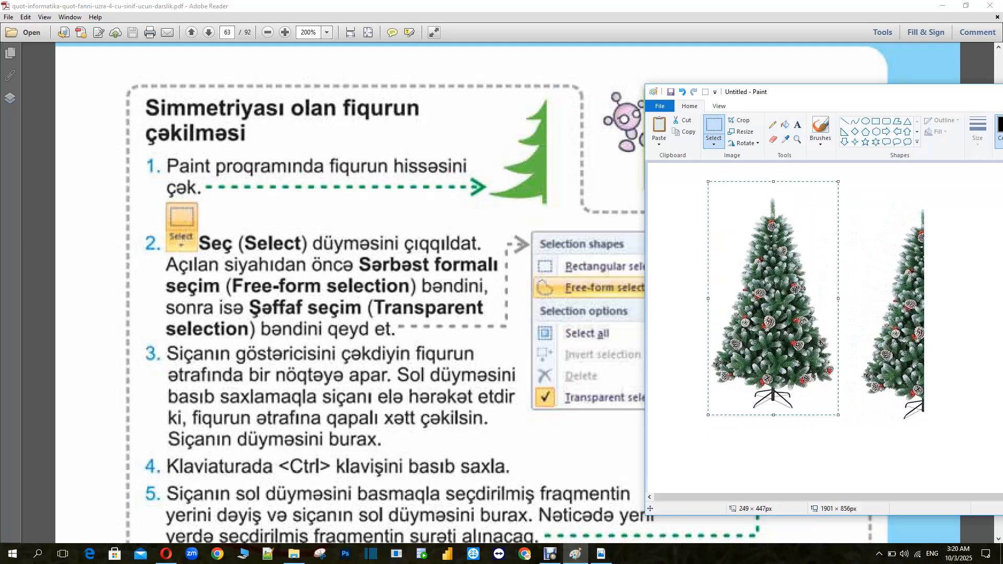
key("Delete")
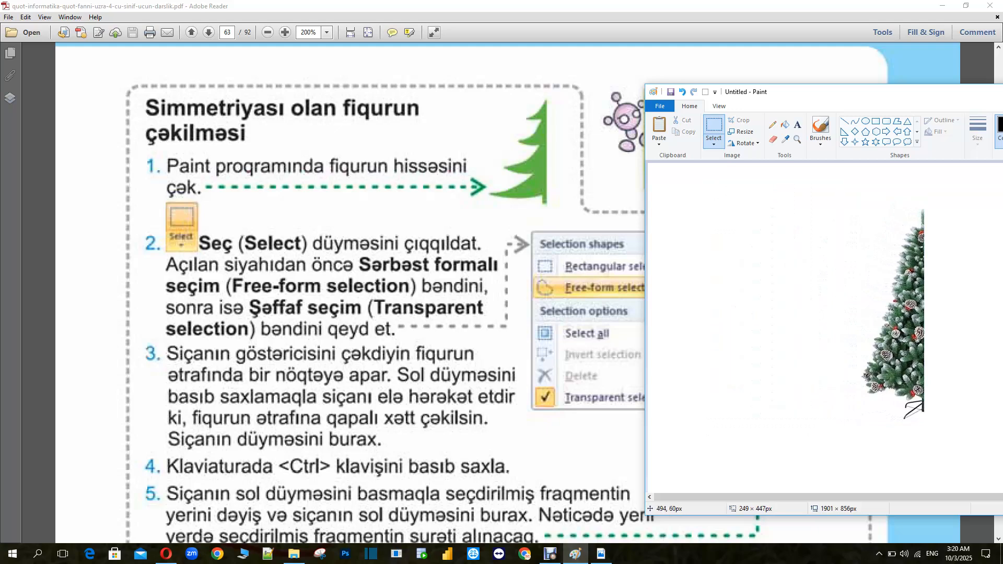
Clear leftover pixels and move the half tree back toward the left of the canvas
mouse_move(878, 193)
left_mouse_down()
mouse_move(802, 331)
mouse_move(764, 334)
left_mouse_up()
key("Delete")
mouse_move(809, 196)
left_mouse_down()
mouse_move(952, 400)
mouse_move(950, 426)
left_mouse_up()
left_click_drag(899, 356, 744, 363)
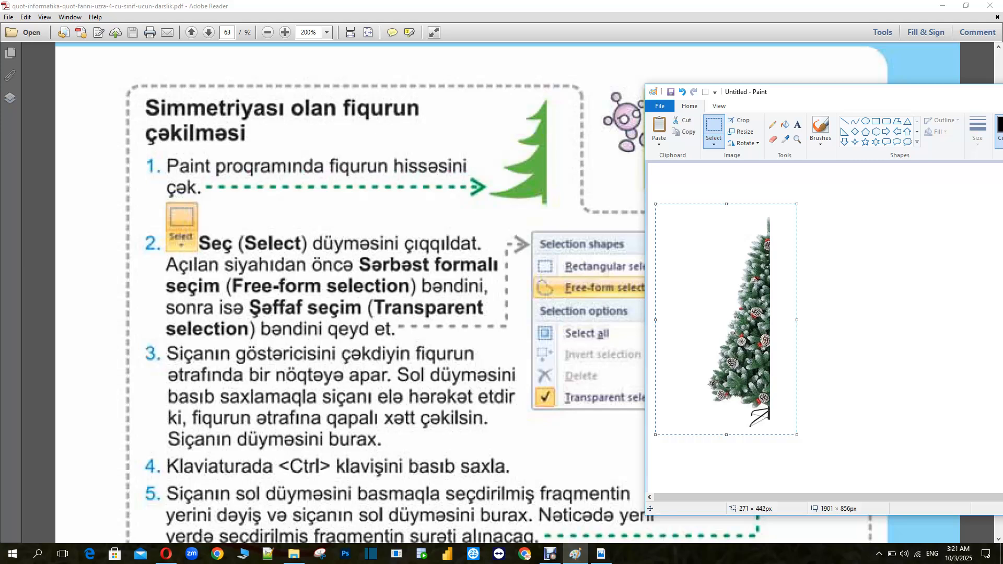
left_click(830, 328)
Reposition the Paint window and set the selection to free-form with transparent selection
mouse_move(744, 93)
left_mouse_down()
mouse_move(841, 83)
mouse_move(799, 78)
left_mouse_up()
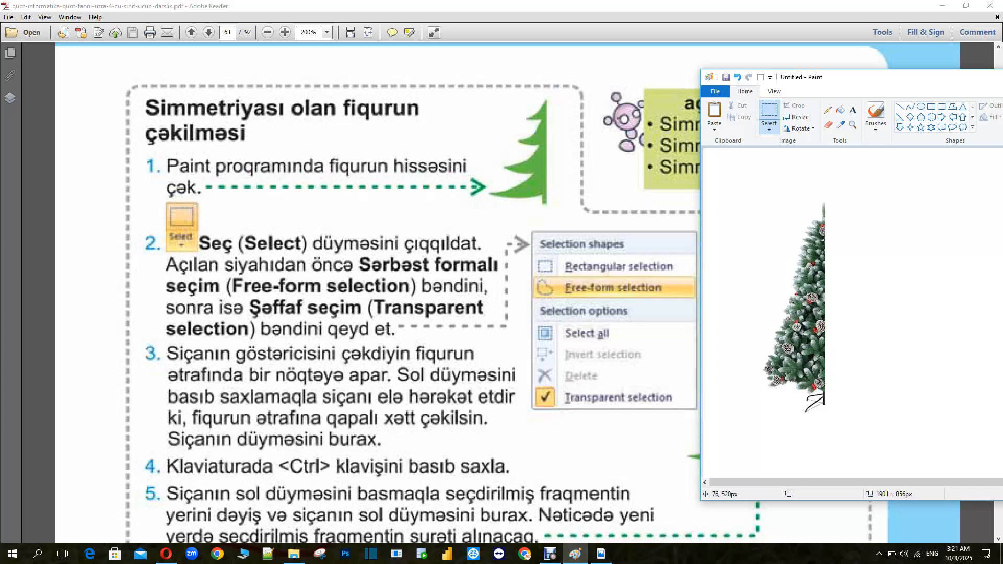
left_click(769, 126)
left_click(802, 165)
left_click(805, 224)
left_click(769, 128)
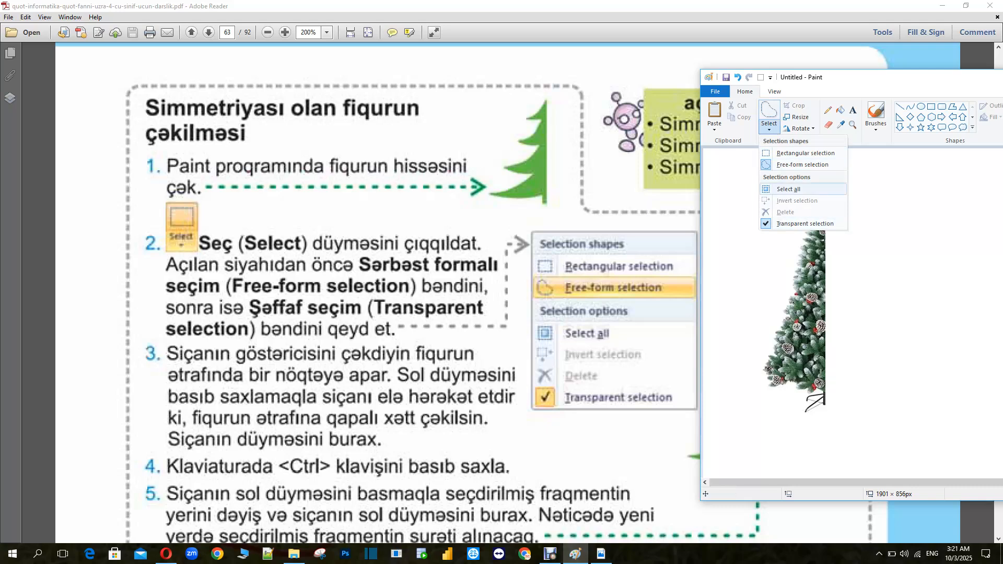
left_click(802, 165)
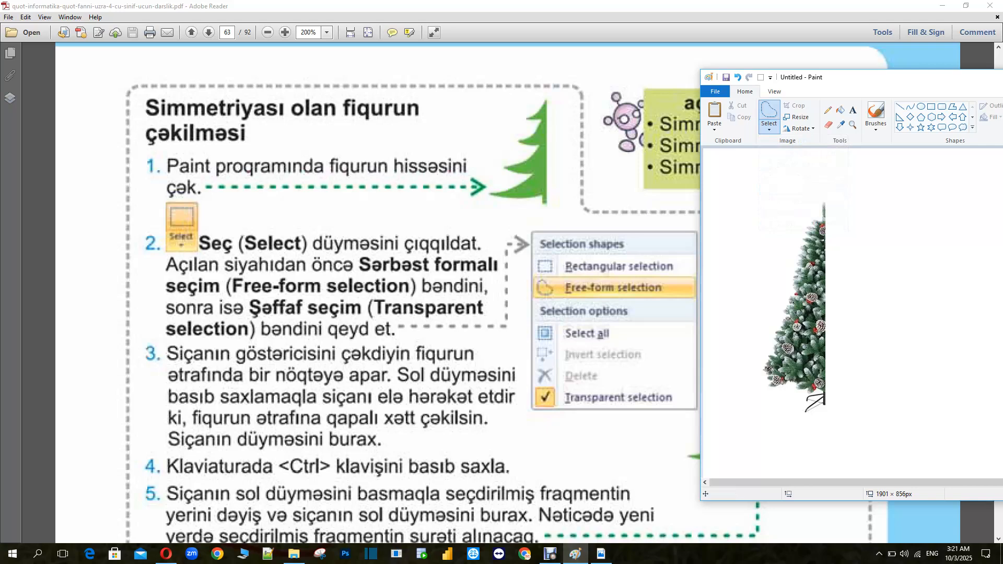
Try a free-form selection on the half tree and undo the last move
scroll(365, 292, "down", 3)
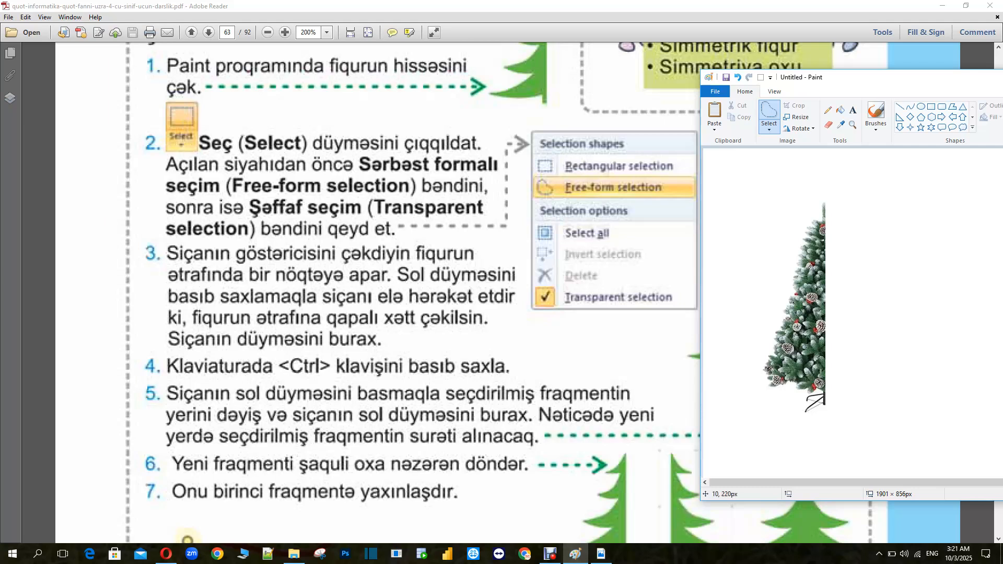
mouse_move(779, 195)
left_mouse_down()
mouse_move(824, 235)
mouse_move(791, 290)
mouse_move(779, 251)
left_mouse_up()
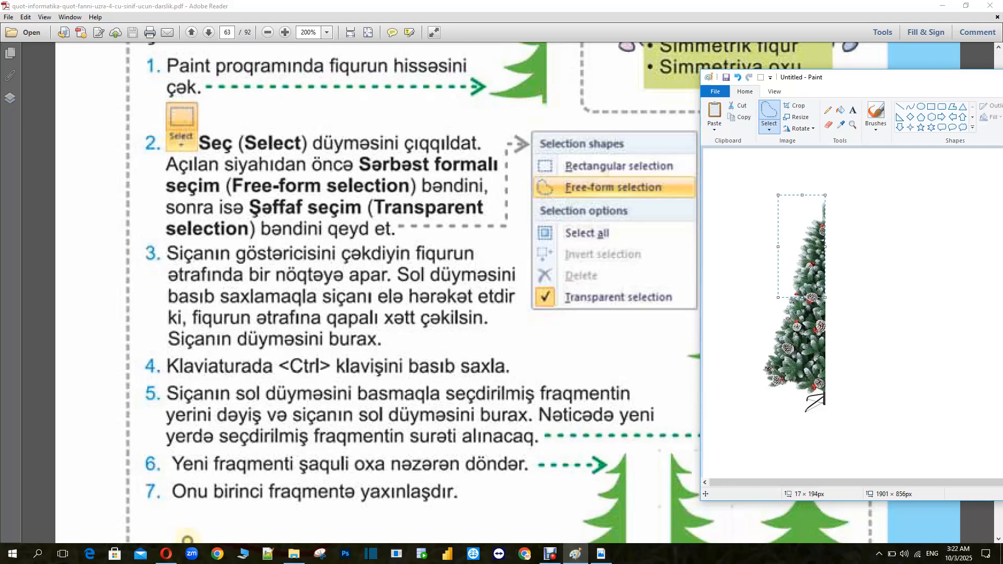
key("ctrl+z")
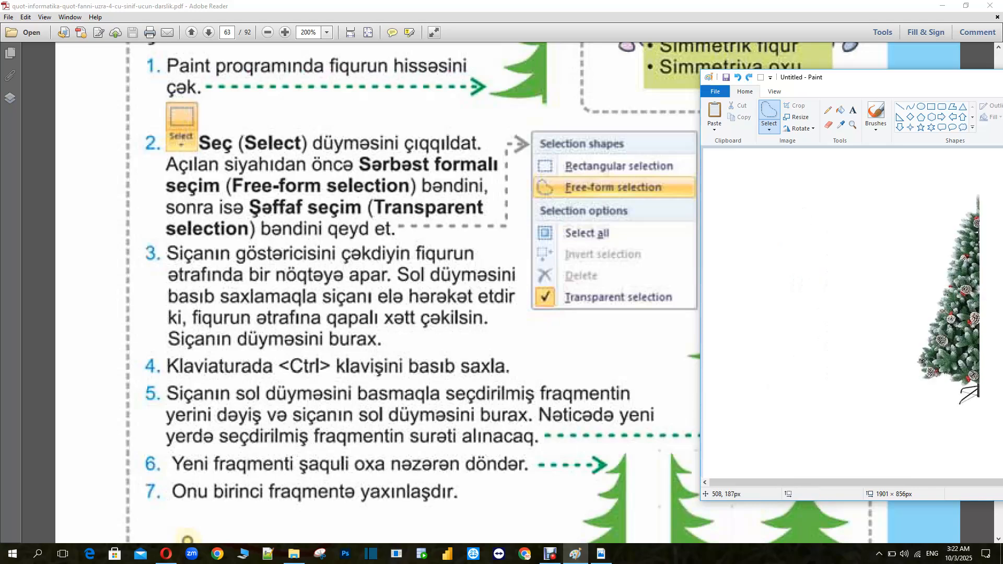
Select the half tree with free-form selection and move it back to the left of the canvas
left_click(769, 127)
left_click(802, 154)
left_click(769, 127)
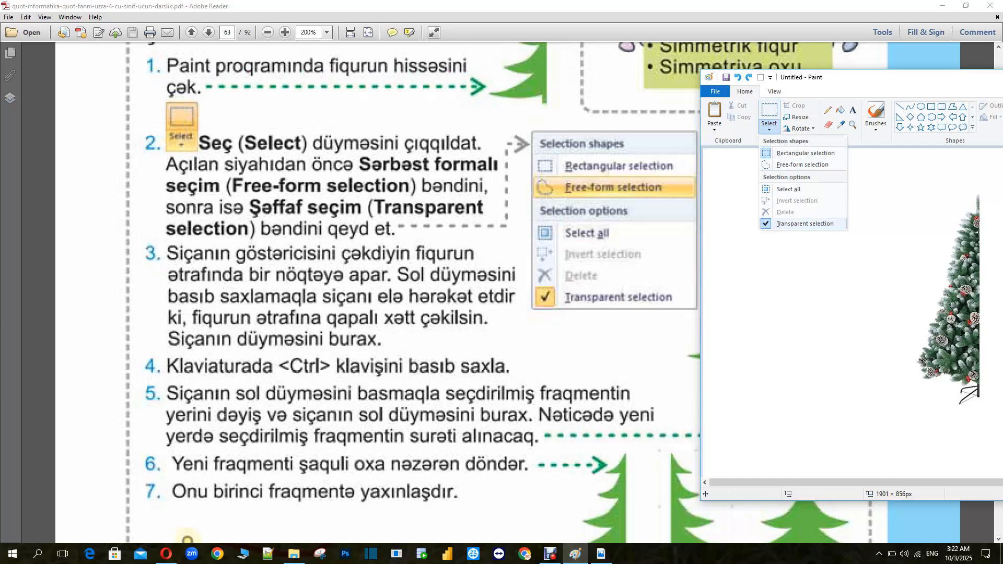
left_click(803, 224)
left_click(769, 126)
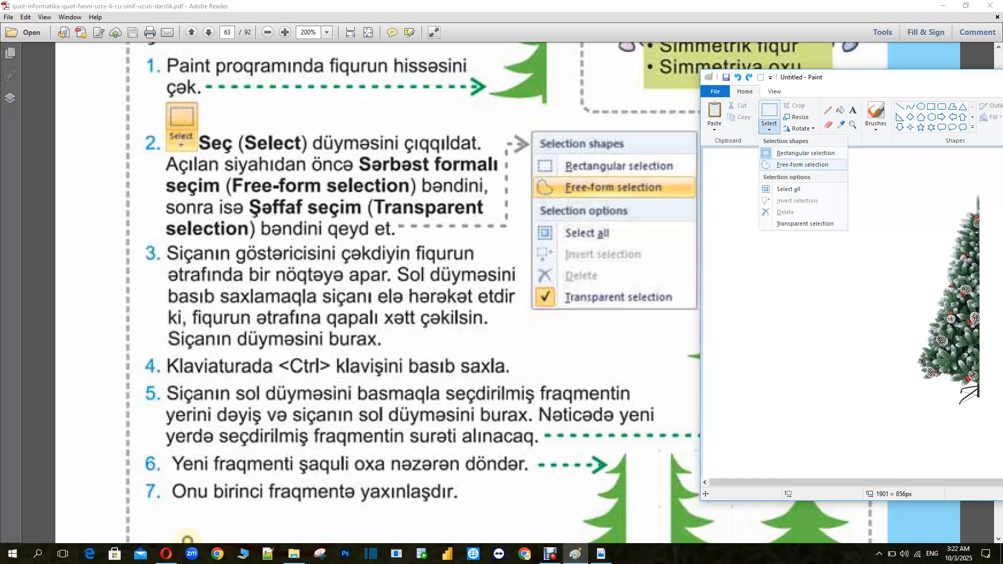
left_click(802, 164)
mouse_move(905, 176)
left_mouse_down()
mouse_move(936, 214)
mouse_move(983, 407)
left_mouse_up()
left_click_drag(970, 342, 796, 341)
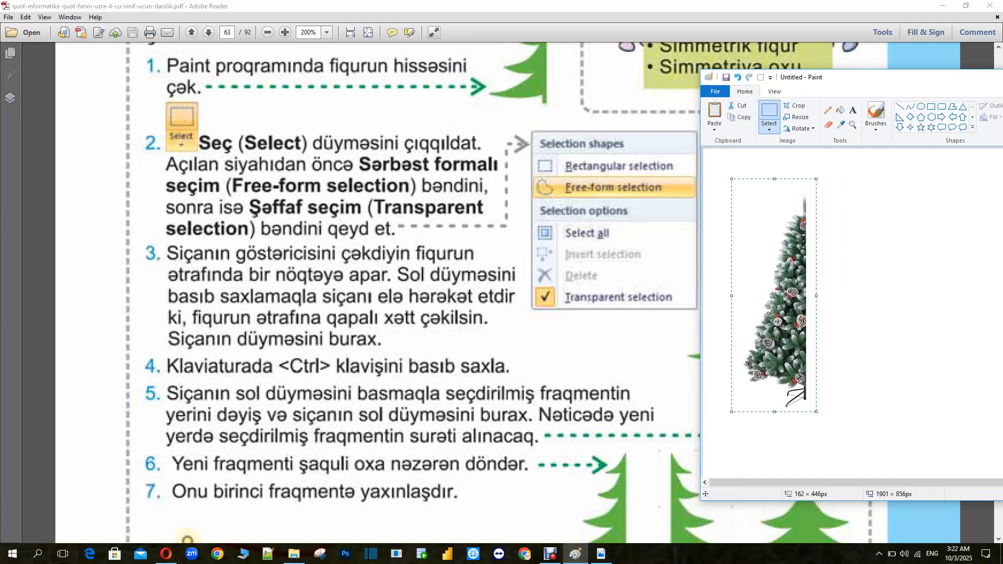
Enable transparent free-form selection and drag a copy of the half tree to the right
left_click(769, 127)
left_click(802, 165)
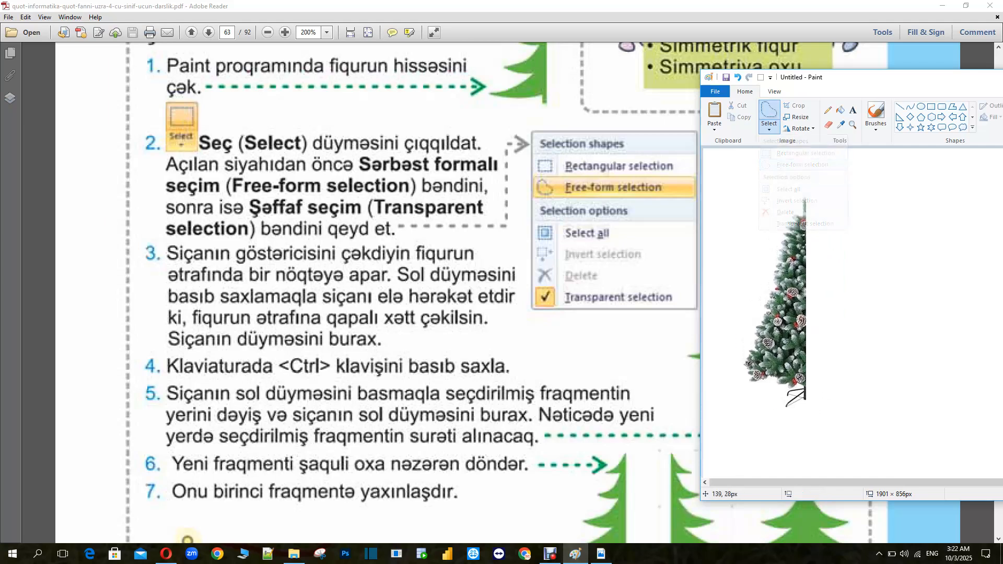
left_click(769, 126)
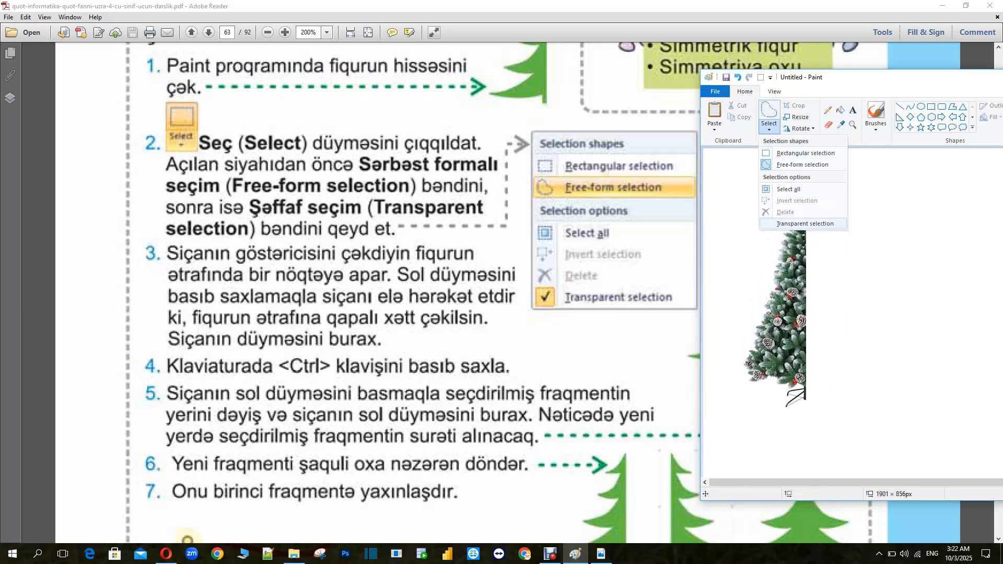
left_click(805, 223)
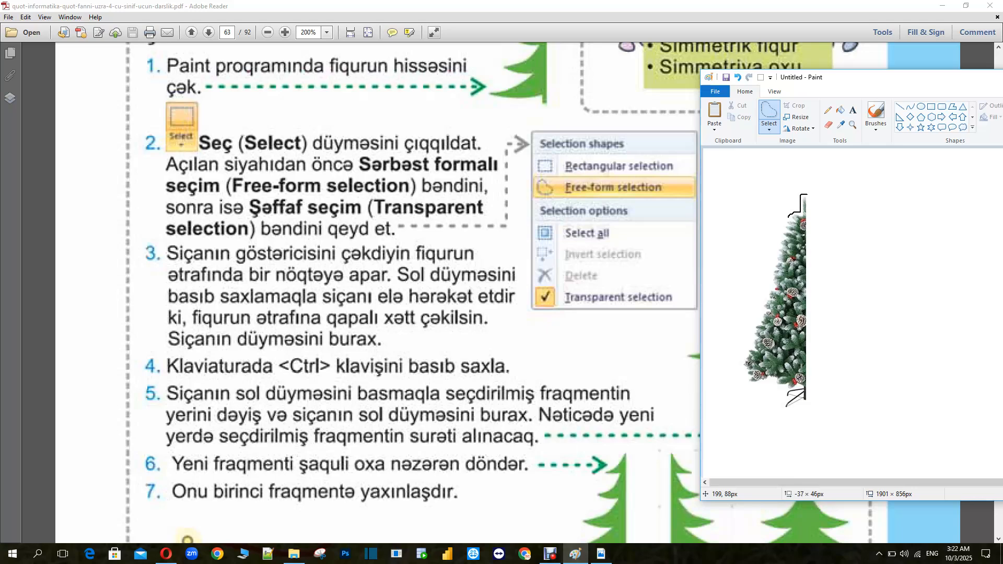
mouse_move(779, 239)
left_mouse_down()
mouse_move(736, 338)
mouse_move(740, 373)
mouse_move(759, 402)
mouse_move(773, 392)
mouse_move(777, 416)
mouse_move(809, 408)
mouse_move(820, 374)
mouse_move(831, 286)
mouse_move(807, 195)
left_mouse_up()
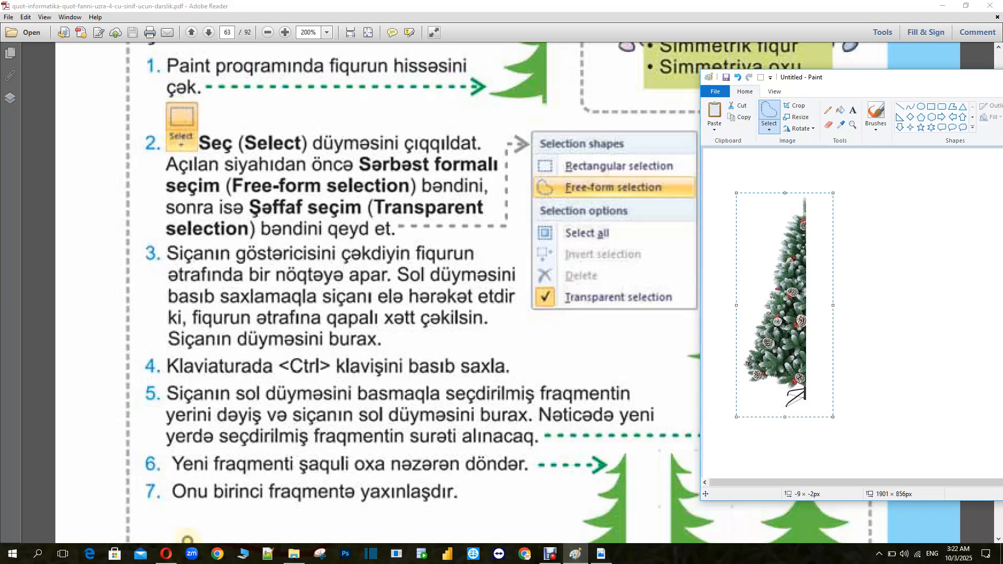
left_click_drag(772, 309, 893, 310)
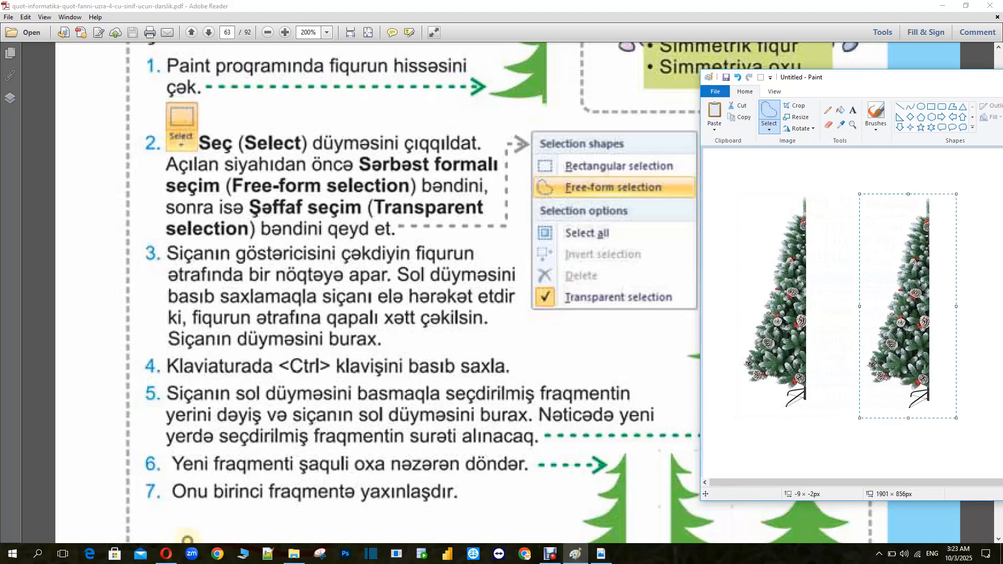
Flip the copied half tree horizontally
scroll(345, 292, "down", 4)
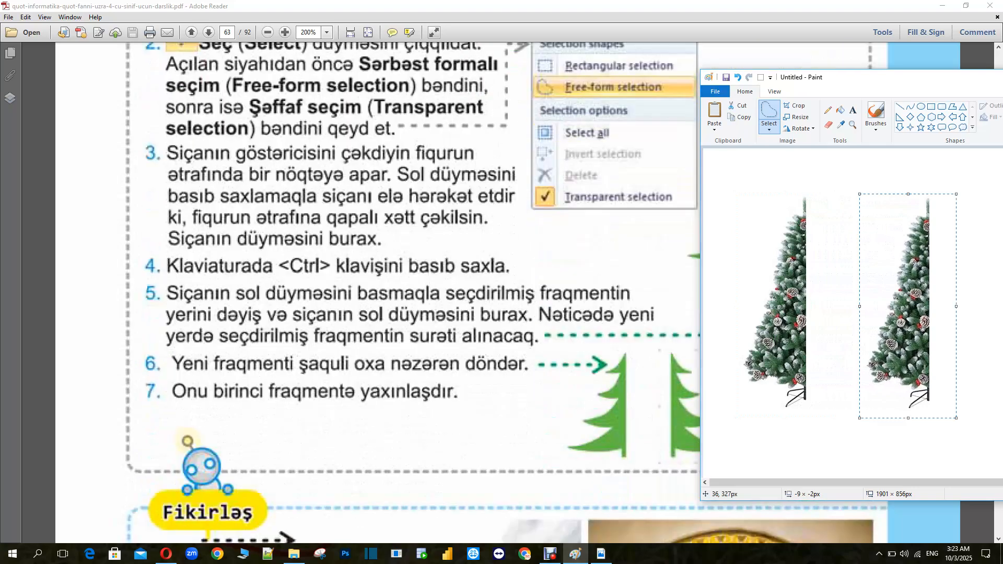
scroll(345, 292, "down", 4)
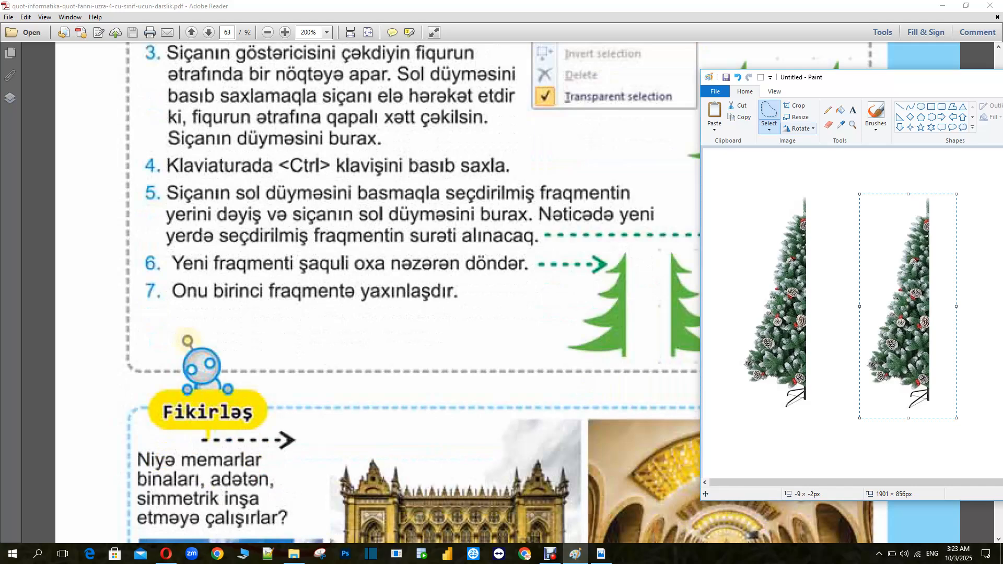
left_click(800, 128)
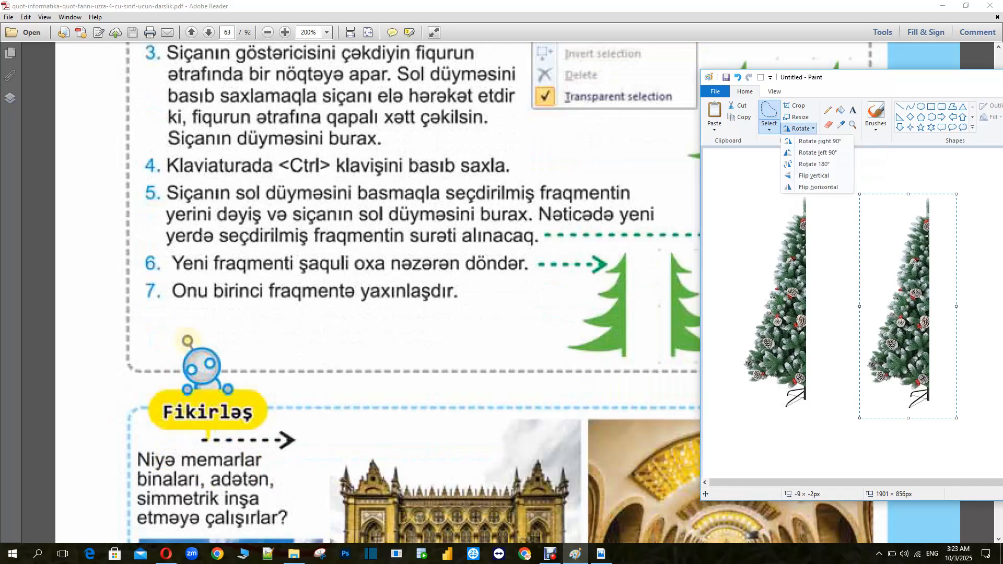
left_click(818, 187)
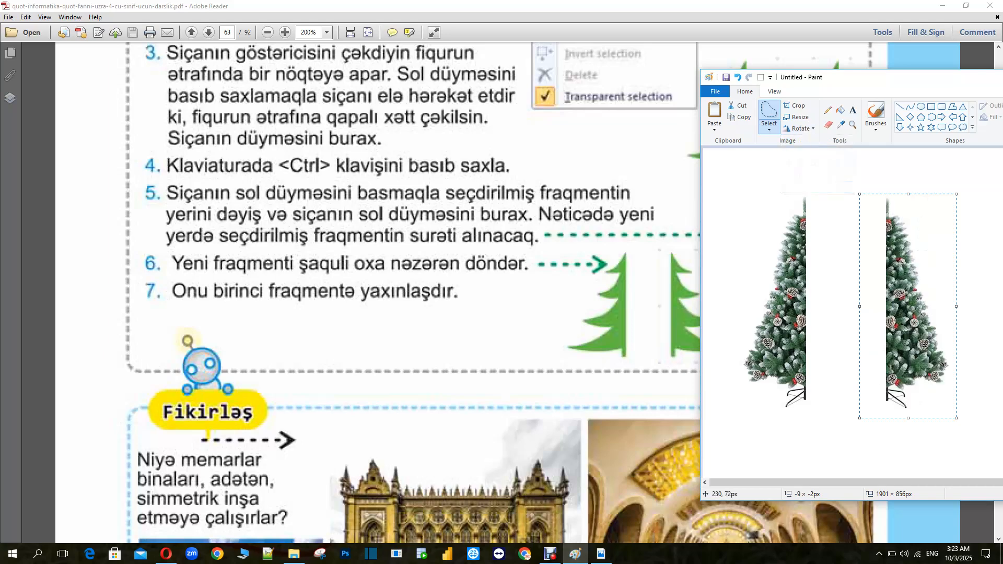
Try flipping and repositioning the copied half tree, then delete the copy
left_click(799, 128)
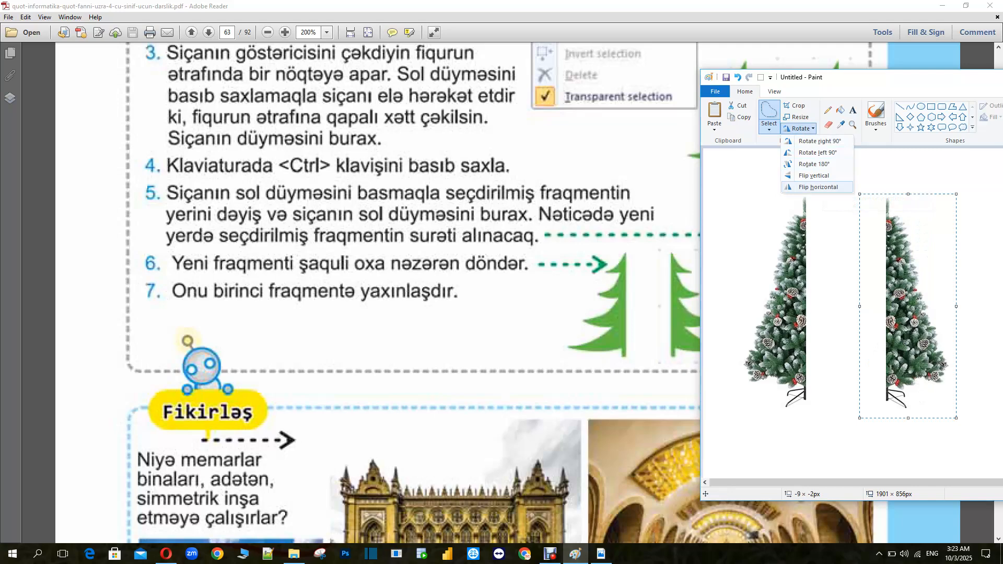
left_click(818, 187)
left_click(799, 128)
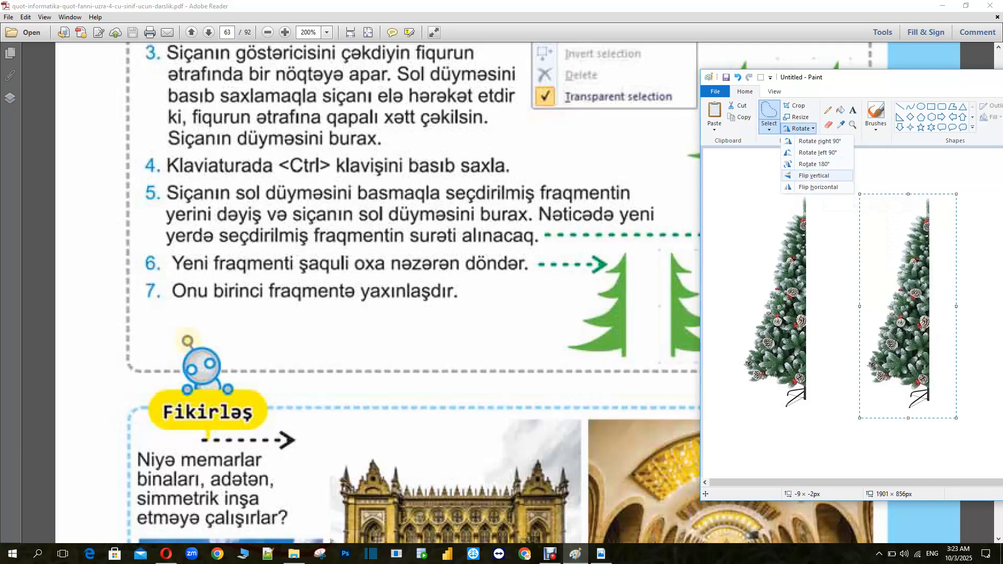
left_click(818, 187)
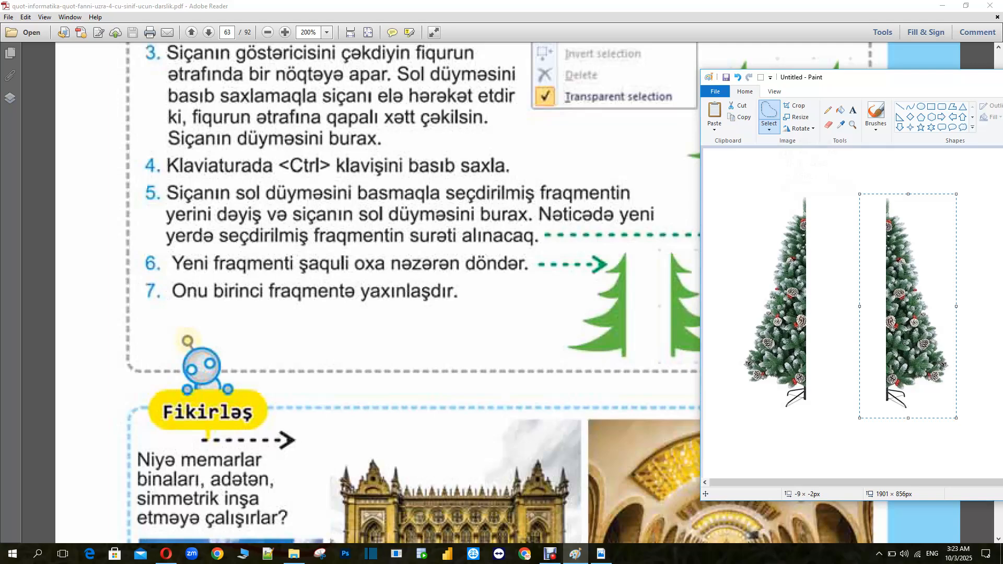
mouse_move(902, 291)
left_mouse_down()
mouse_move(834, 281)
mouse_move(822, 293)
mouse_move(885, 273)
left_mouse_up()
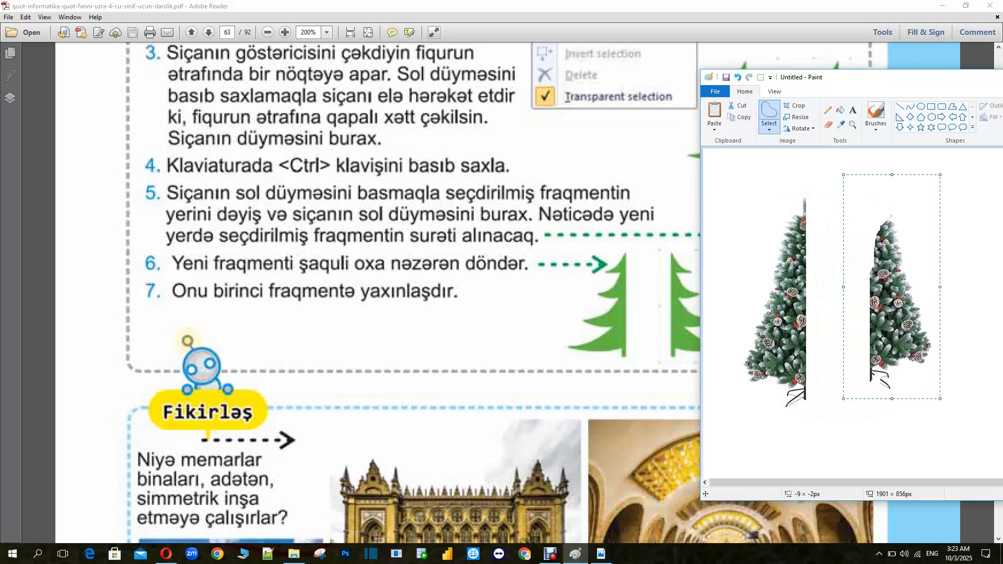
key("Delete")
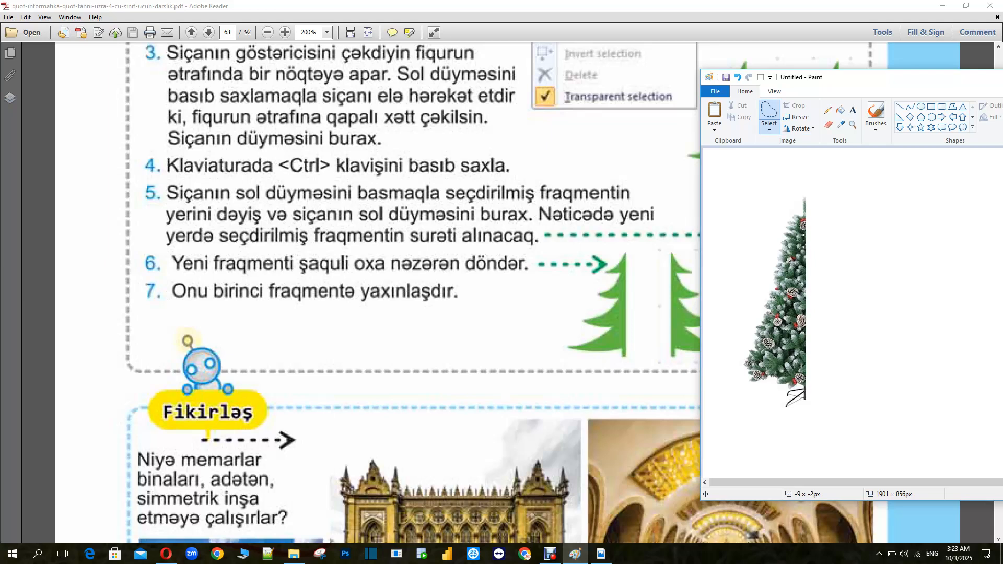
Select the half tree with free-form selection and drag a copy of it to the right
left_click(769, 128)
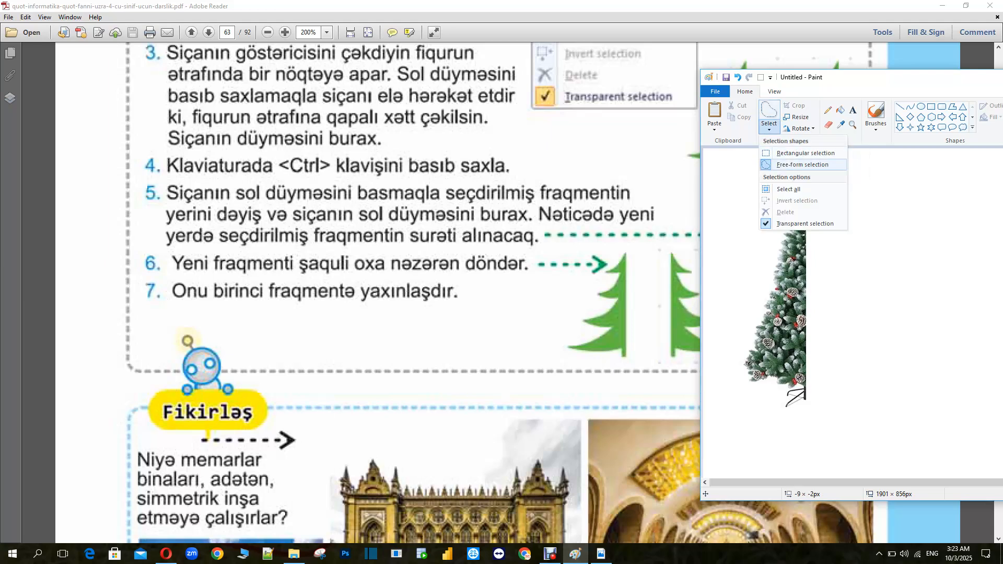
left_click(794, 165)
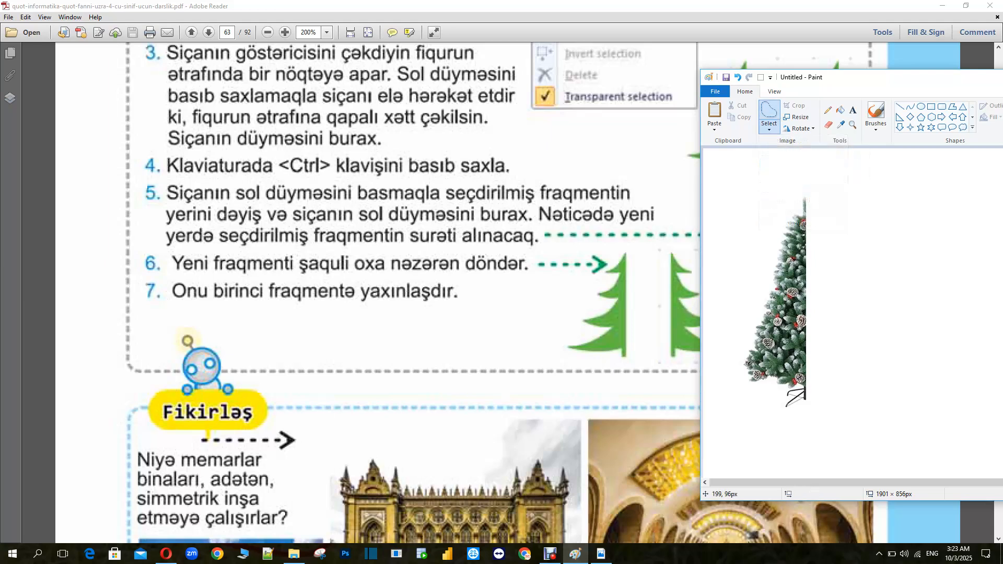
mouse_move(807, 198)
left_mouse_down()
mouse_move(809, 378)
mouse_move(805, 400)
mouse_move(779, 409)
mouse_move(744, 377)
mouse_move(746, 351)
mouse_move(790, 211)
mouse_move(798, 198)
mouse_move(810, 203)
left_mouse_up()
left_click_drag(812, 301, 813, 302)
left_click_drag(813, 302, 915, 304)
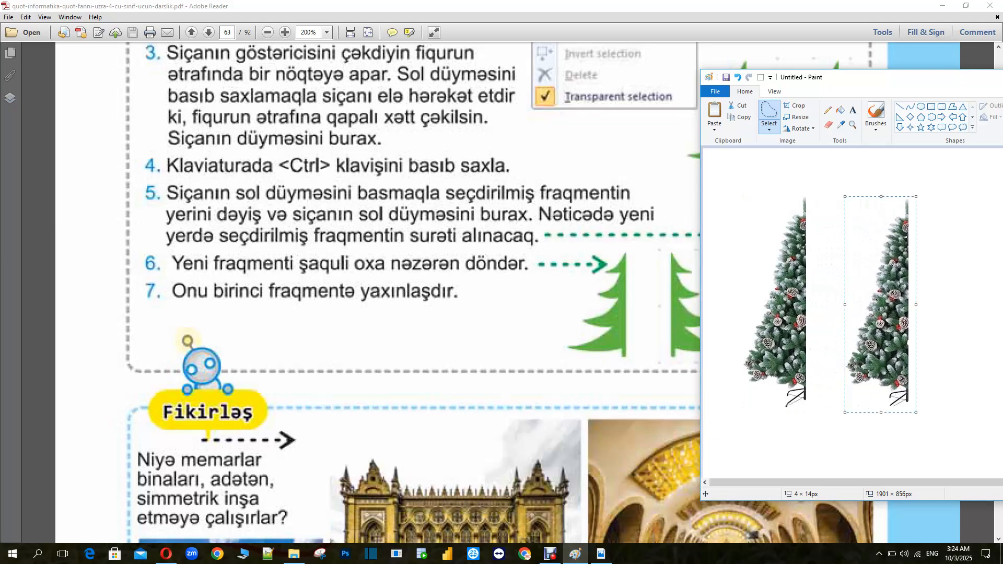
Flip the new copy horizontally, try moving it against the original half, and delete it
left_click(799, 129)
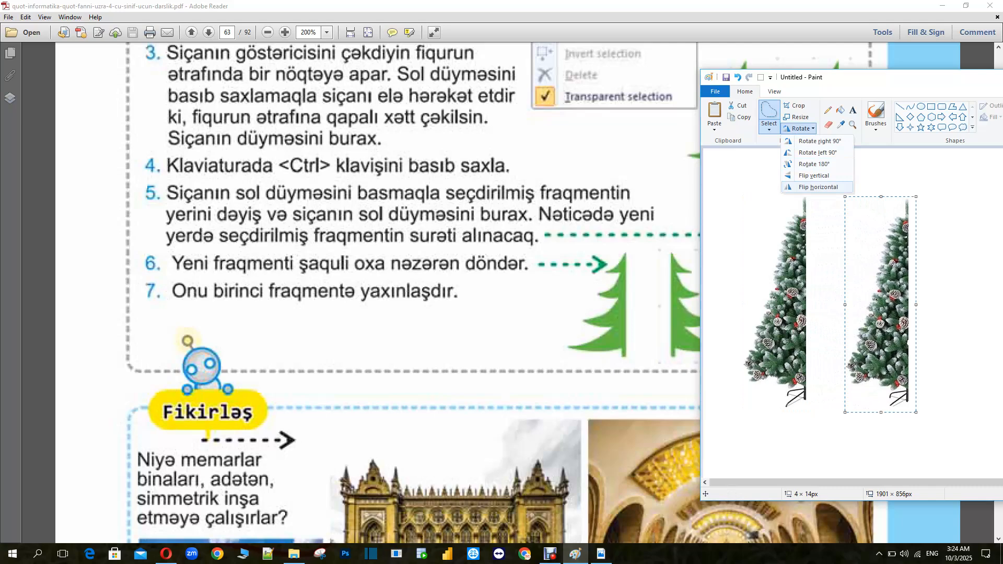
left_click(818, 187)
left_click_drag(868, 292, 825, 294)
key("Delete")
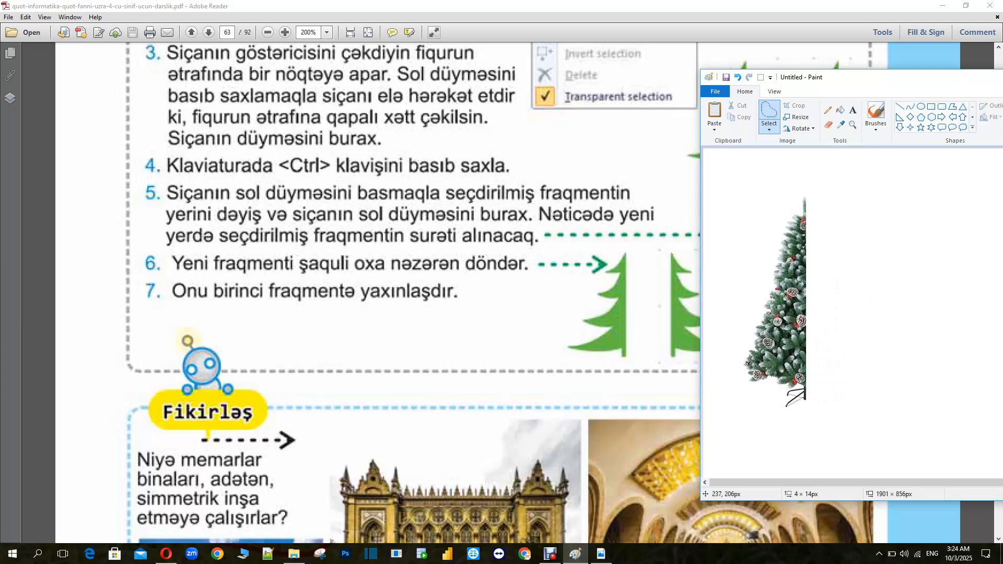
Switch the selection shape to rectangular and toggle the transparent selection option
left_click(769, 128)
left_click(805, 153)
left_click(769, 128)
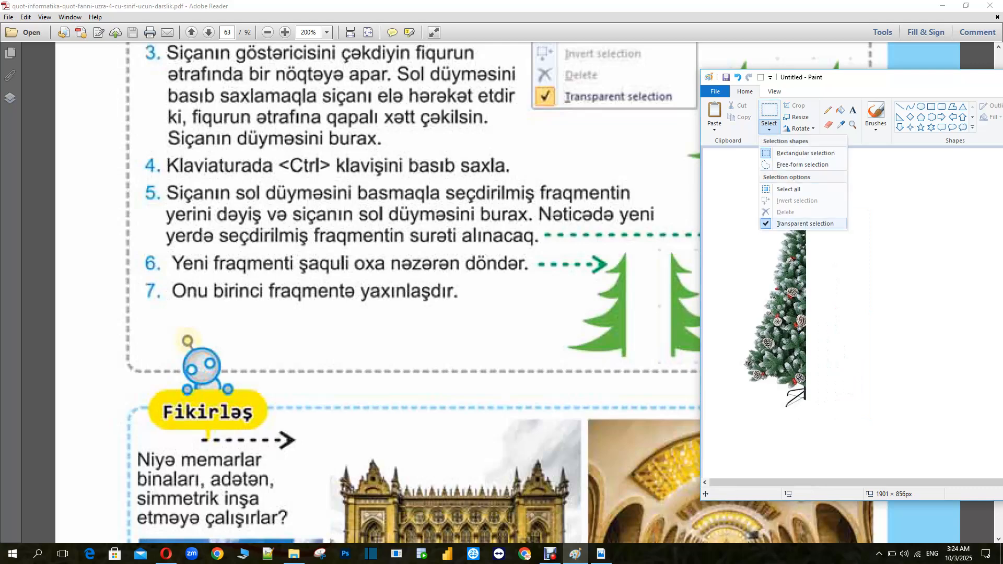
left_click(794, 224)
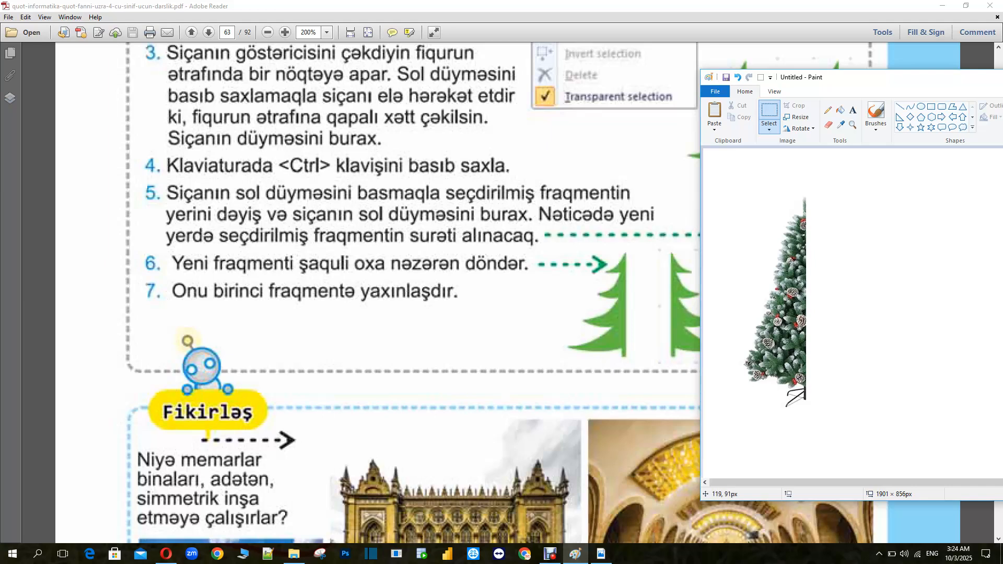
Select the half tree with a rectangle and drag a copy of it to the right
mouse_move(748, 183)
left_mouse_down()
mouse_move(786, 238)
mouse_move(789, 377)
mouse_move(794, 368)
left_mouse_up()
key("ctrl+z")
mouse_move(731, 187)
left_mouse_down()
mouse_move(781, 248)
mouse_move(813, 374)
mouse_move(828, 392)
mouse_move(822, 413)
left_mouse_up()
left_click_drag(807, 411, 806, 411)
left_click_drag(770, 299, 879, 299)
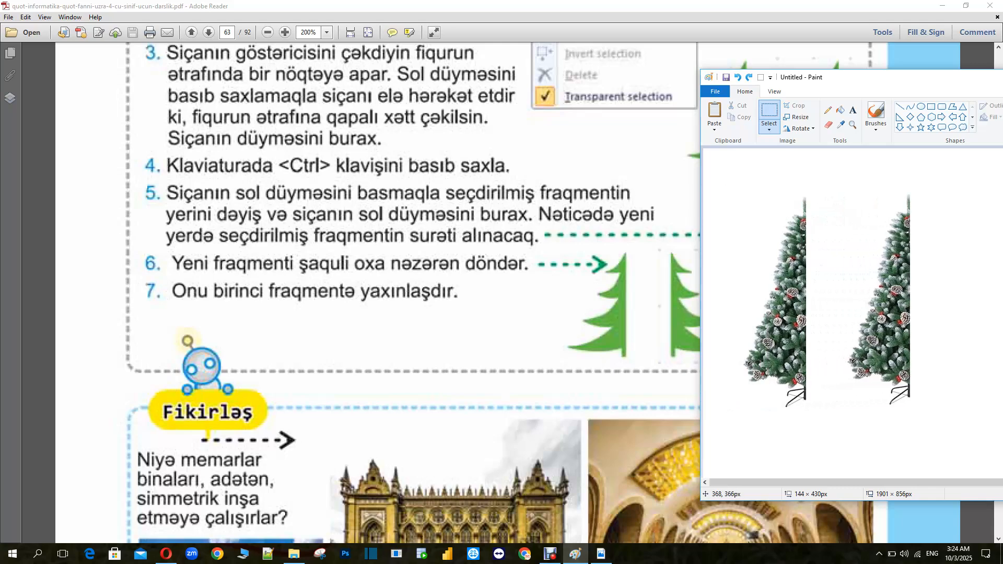
Flip the copy horizontally and move it against the original half to form a complete symmetric tree
left_click(799, 129)
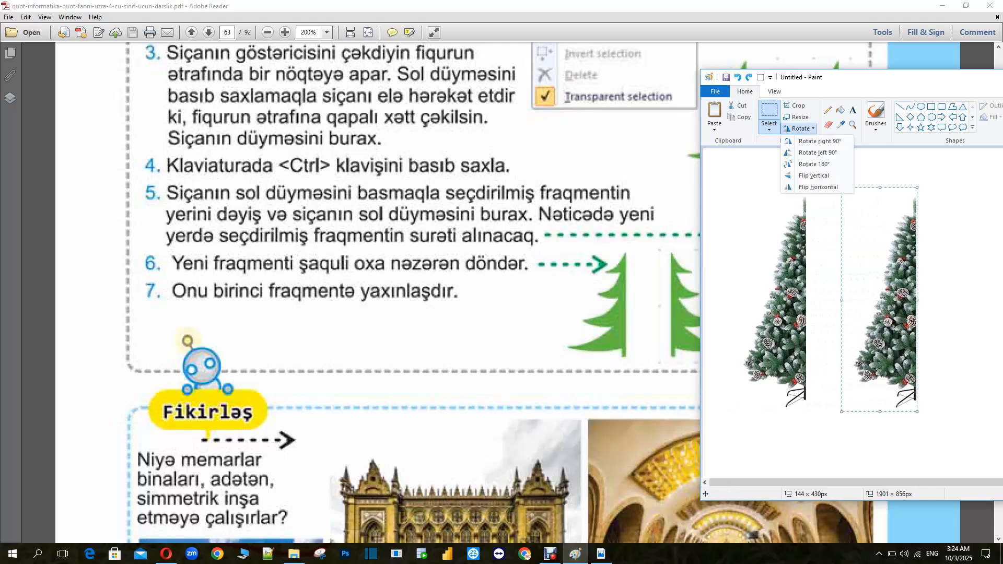
left_click(816, 187)
left_click_drag(859, 268, 825, 268)
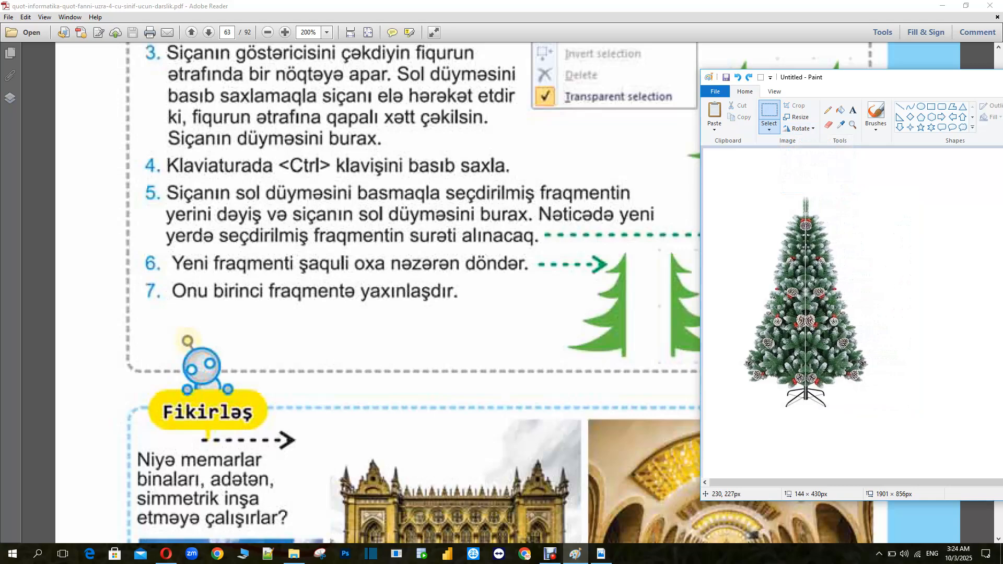
left_click_drag(825, 269, 824, 268)
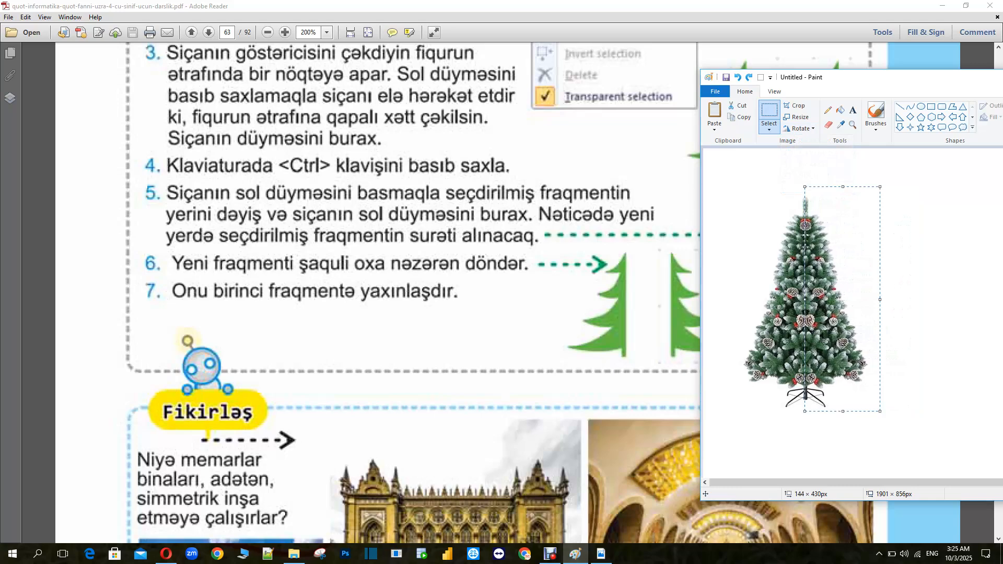
left_click(942, 208)
Scroll through the textbook to read the next section on saving a picture, then return to Paint
scroll(365, 293, "down", 1)
scroll(366, 293, "down", 2)
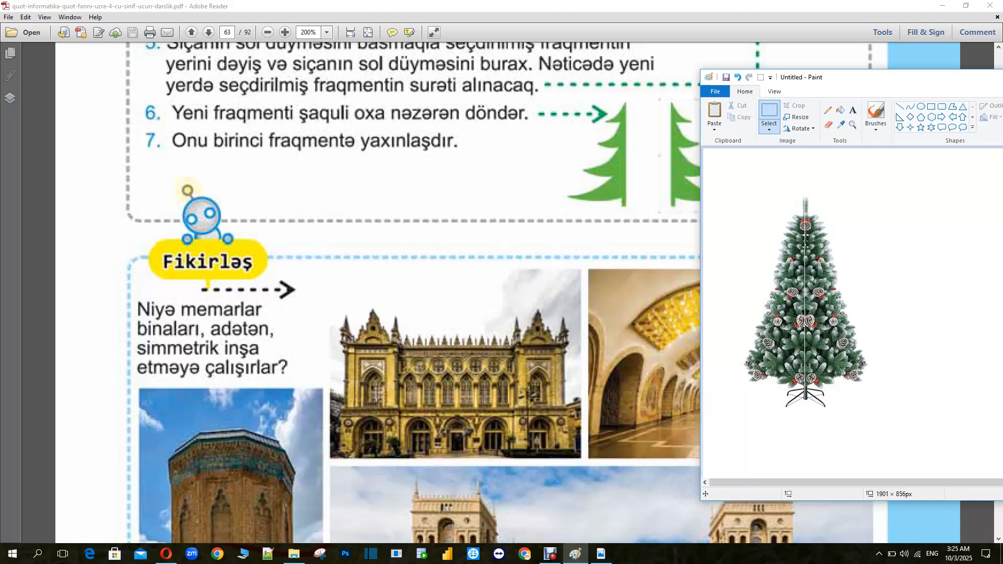
left_click(606, 201)
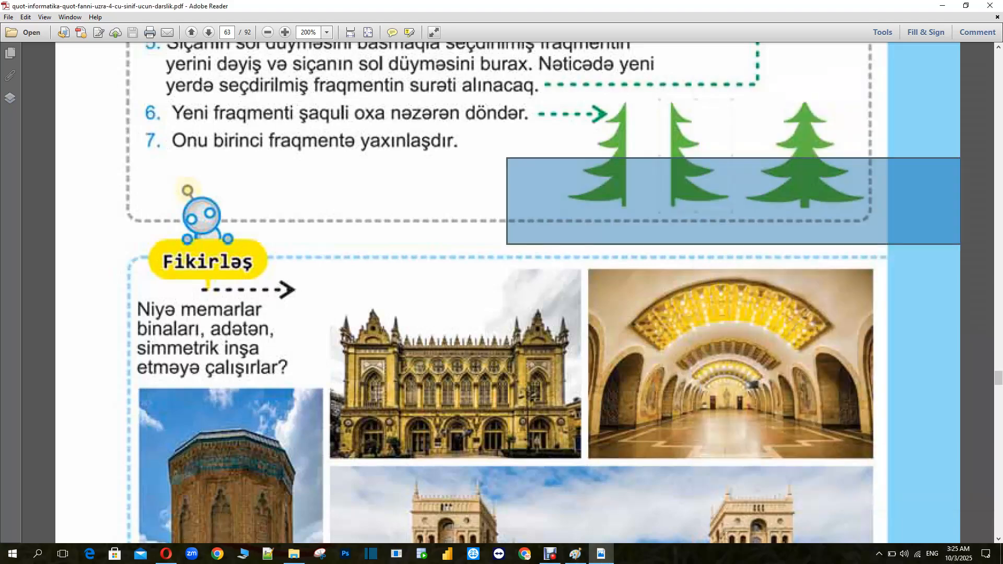
scroll(507, 293, "down", 3)
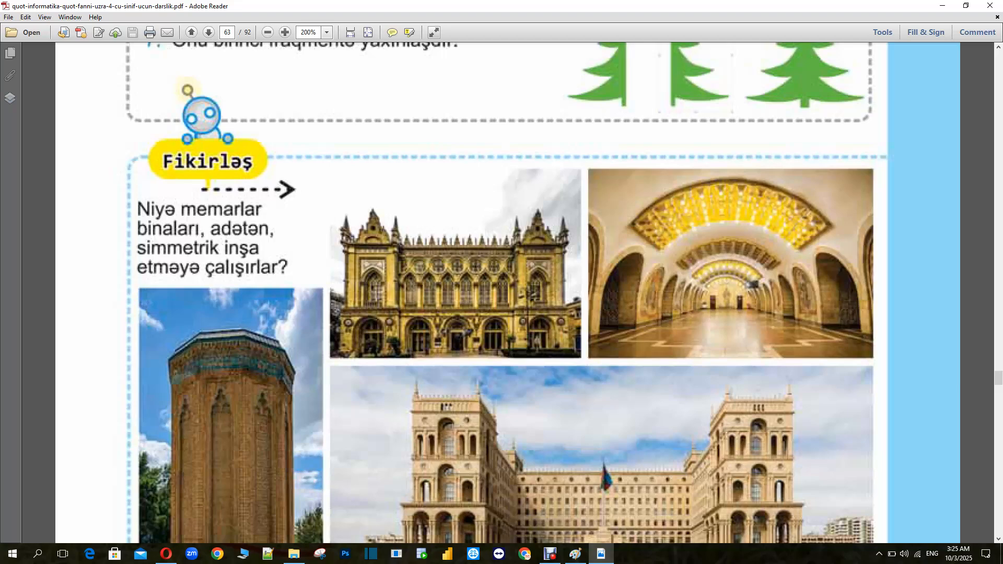
scroll(507, 293, "down", 3)
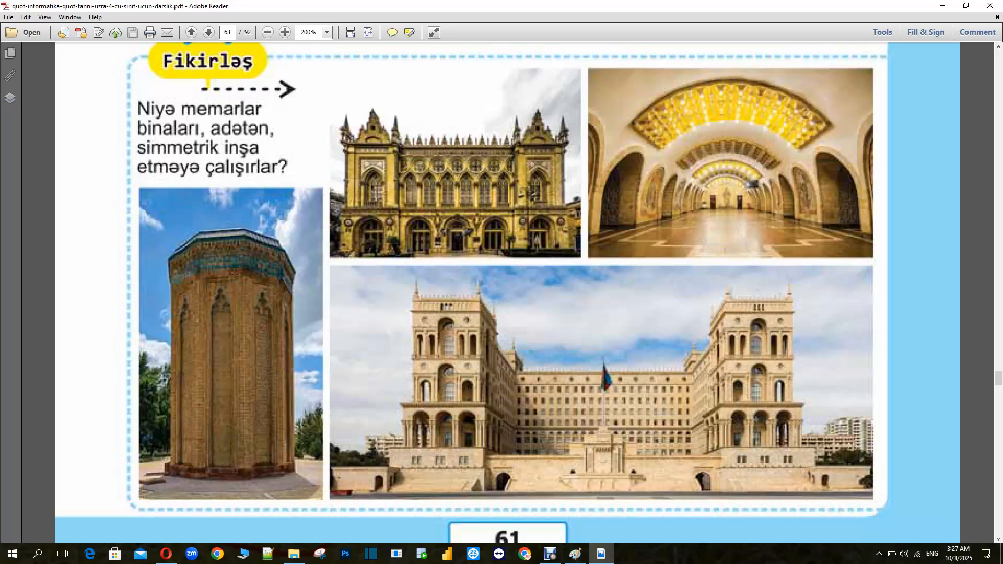
scroll(507, 293, "down", 8)
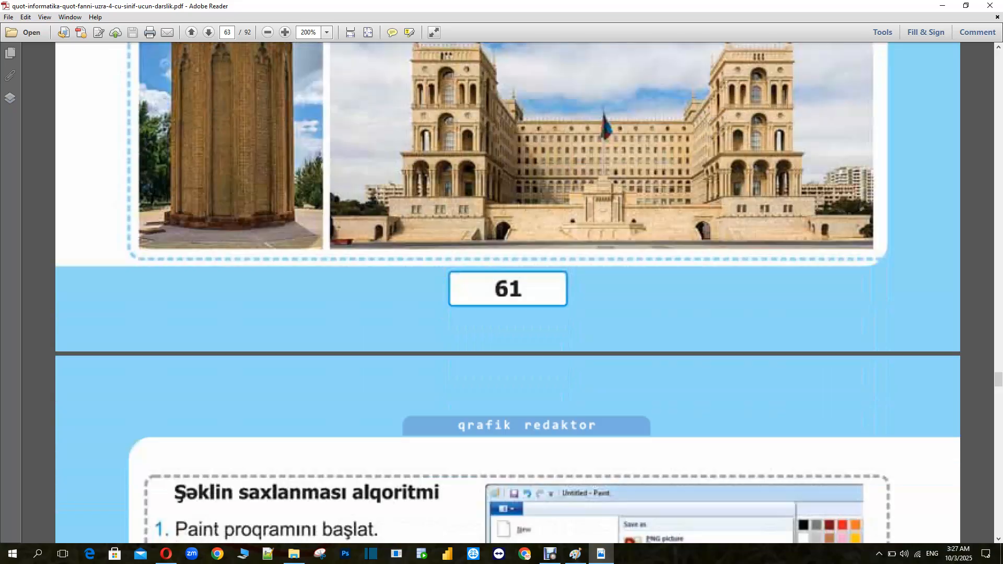
scroll(508, 293, "down", 3)
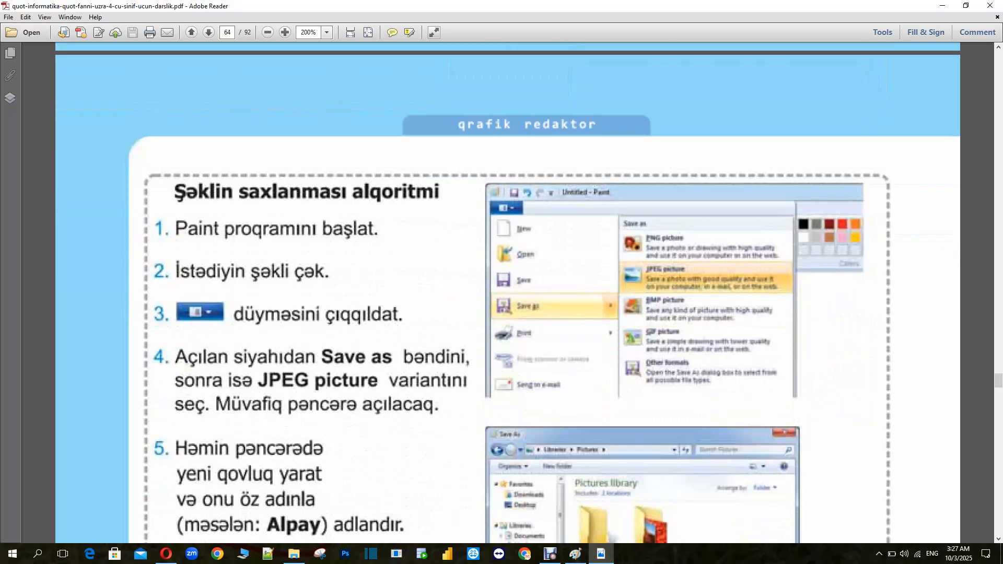
scroll(507, 292, "down", 2)
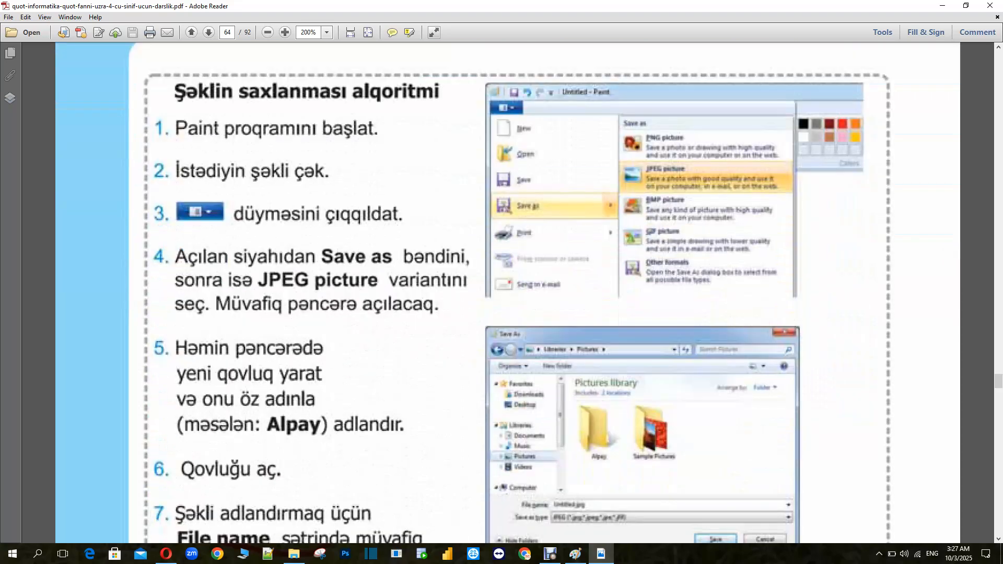
scroll(507, 292, "up", 5)
scroll(508, 292, "down", 5)
left_click(576, 554)
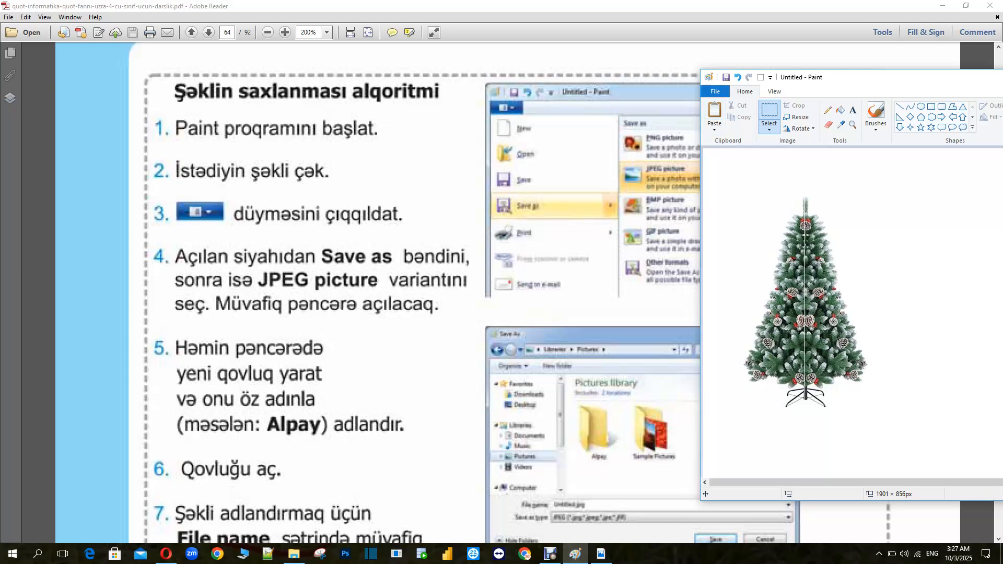
Open Save As for a JPEG picture and browse to the Desktop
left_click(715, 91)
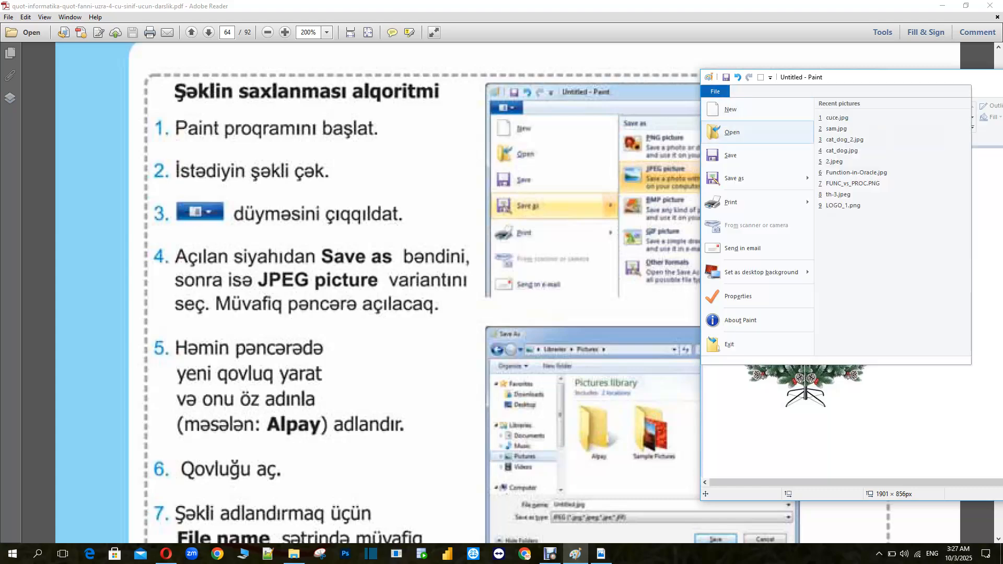
mouse_move(751, 178)
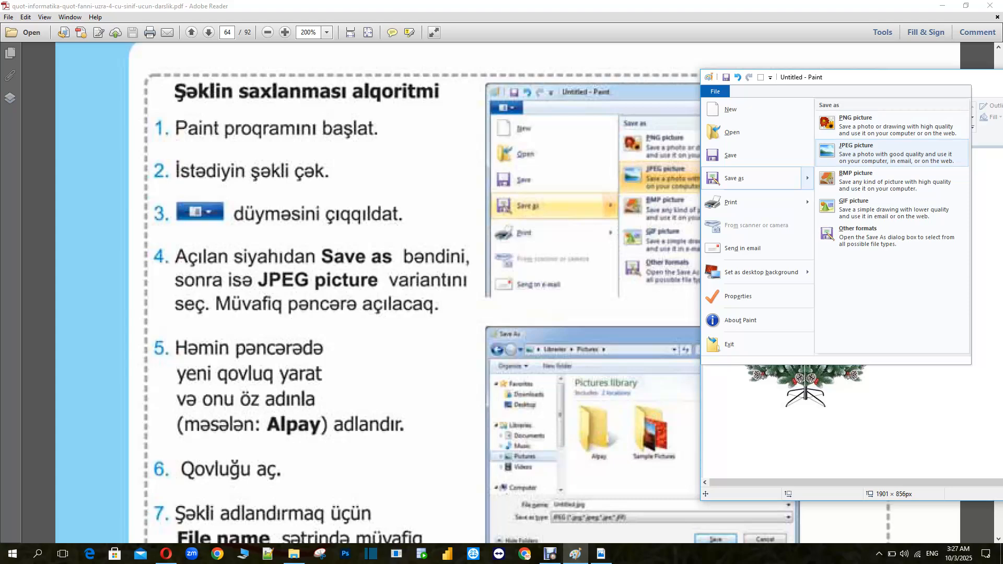
left_click(892, 153)
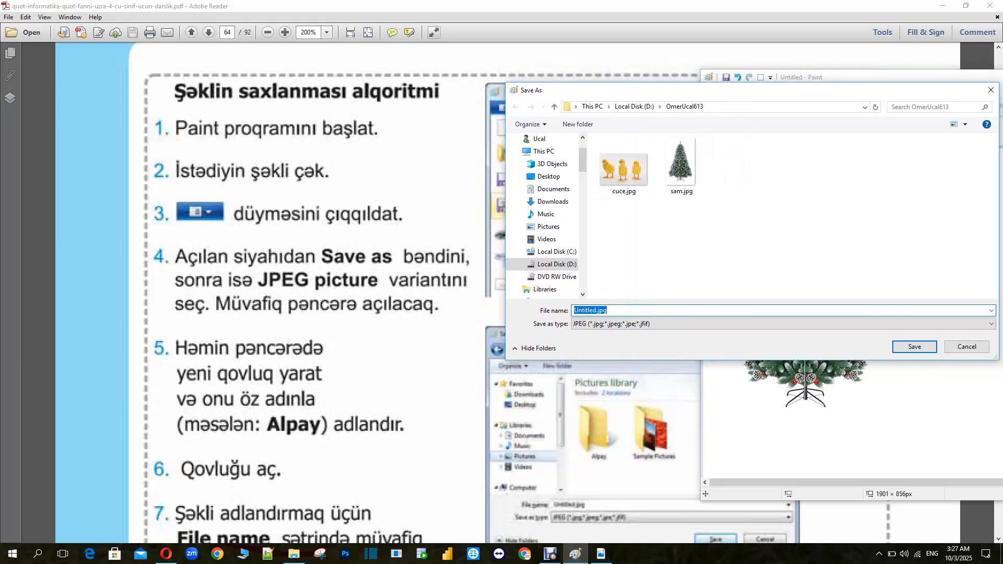
scroll(313, 292, "down", 5)
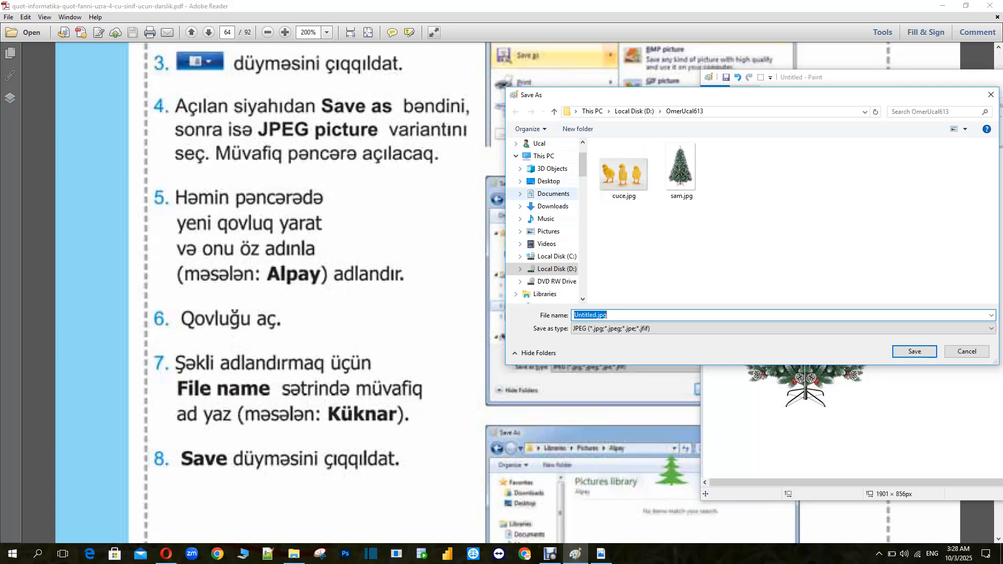
left_click(548, 181)
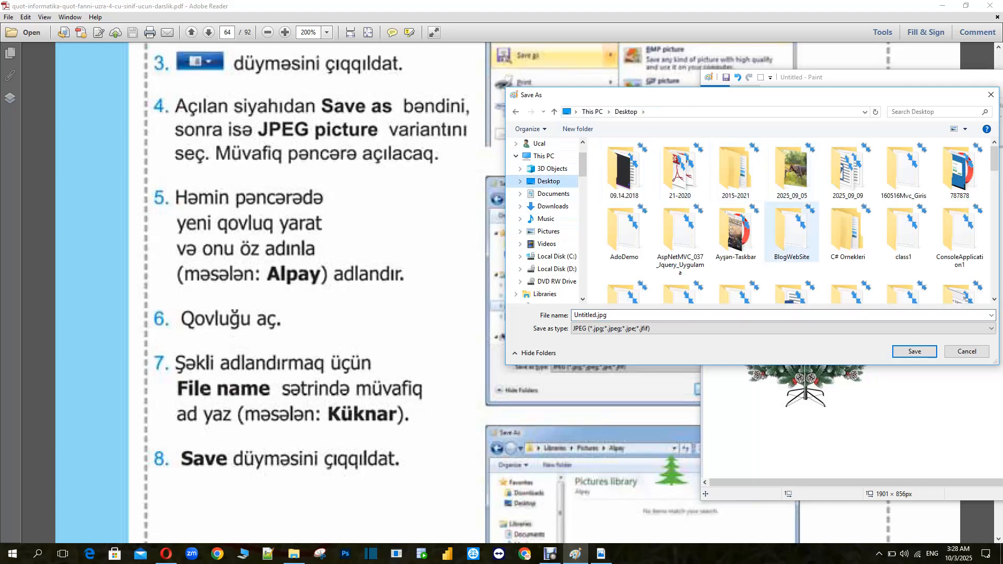
Set the file name to 205_10_03
left_click(627, 315)
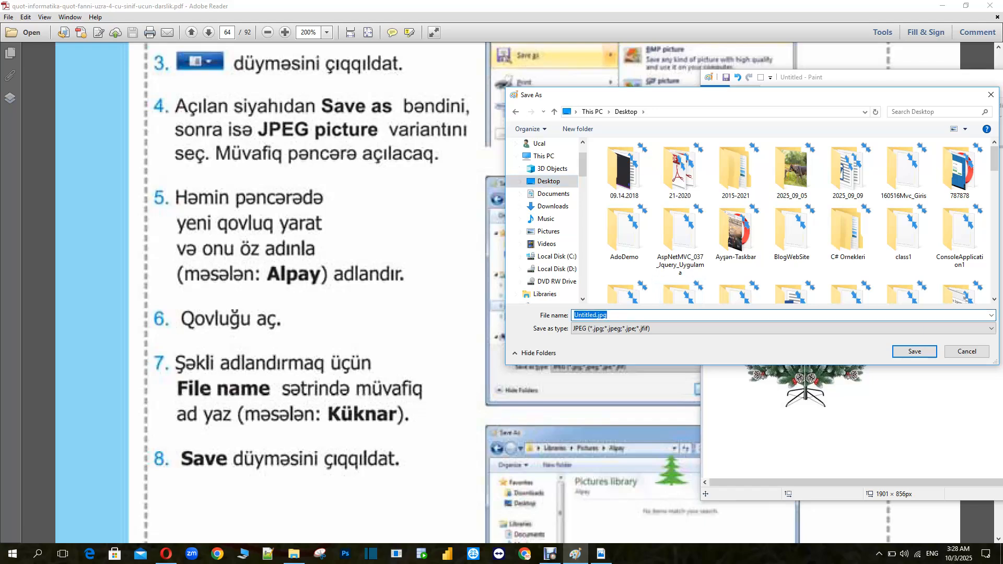
type("20")
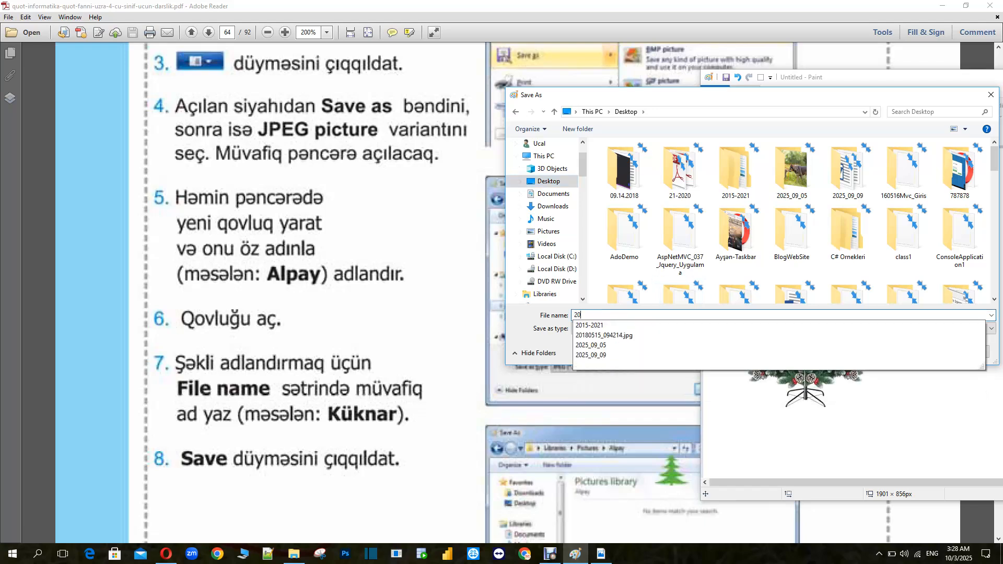
type("5_")
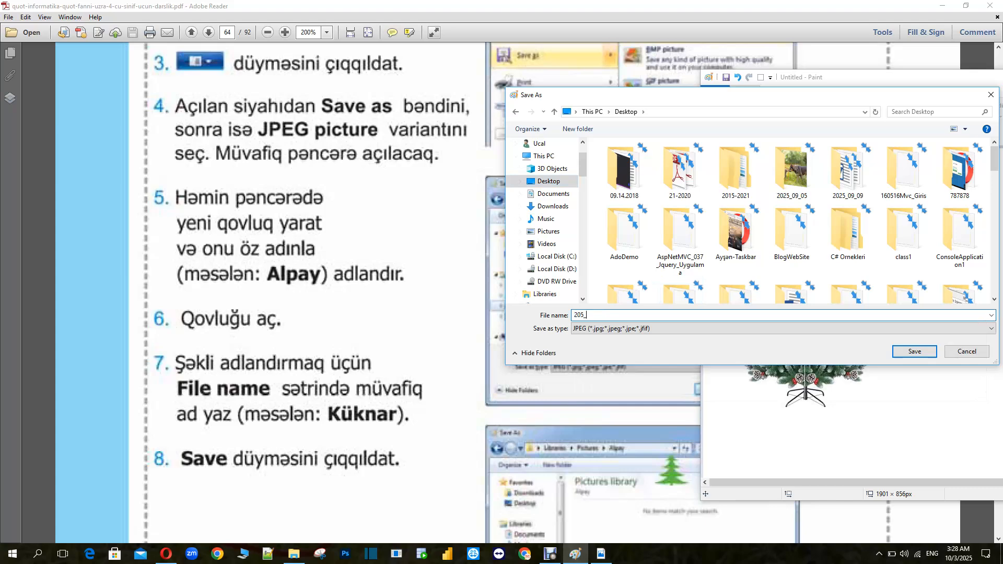
type("10_03")
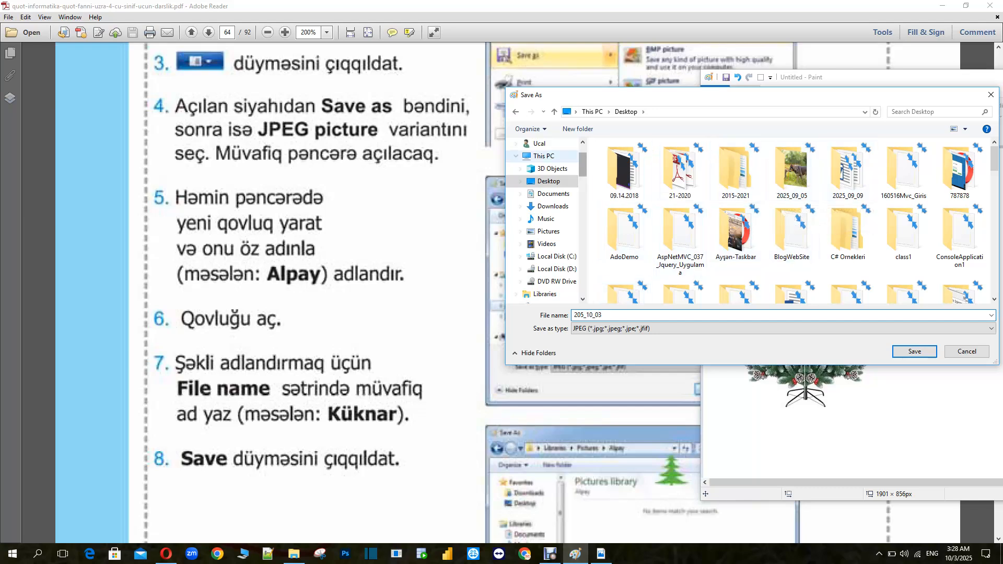
Create a new folder on the Desktop named 2025_10_03
left_click(578, 129)
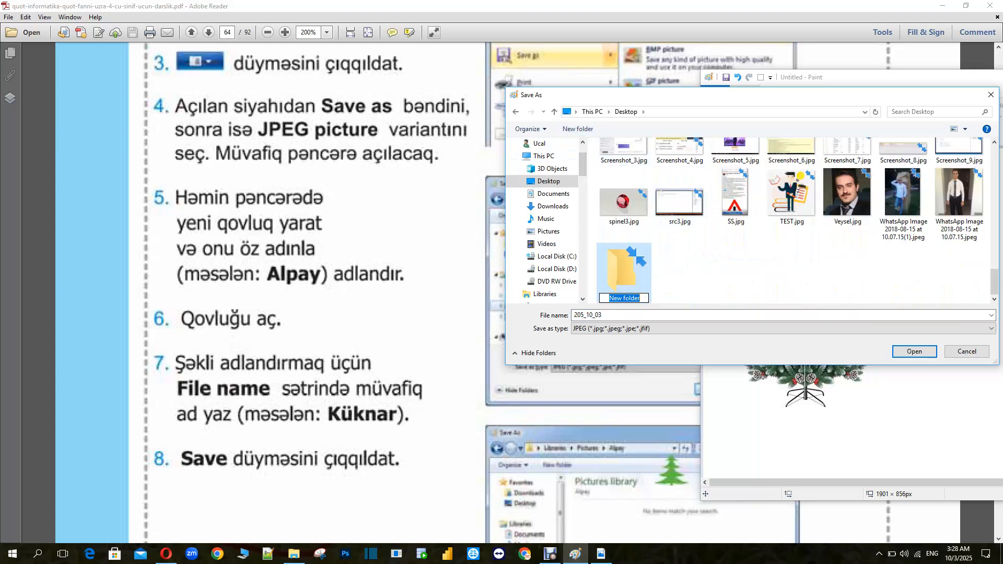
type("2025_10_03")
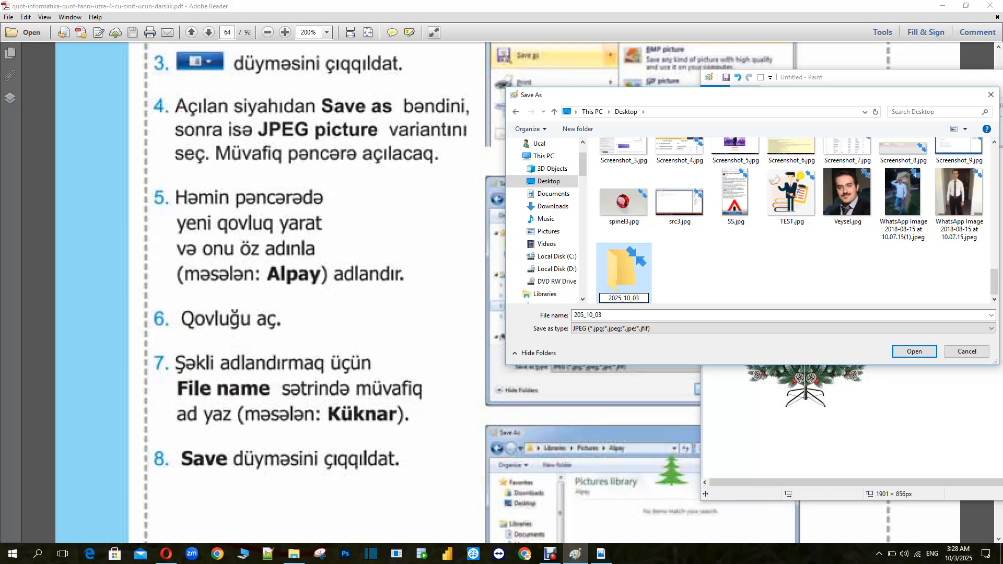
Open the new 2025_10_03 folder and save the picture there as a JPEG named 205_10_03_sam_ agaci
key("Return")
key("Return")
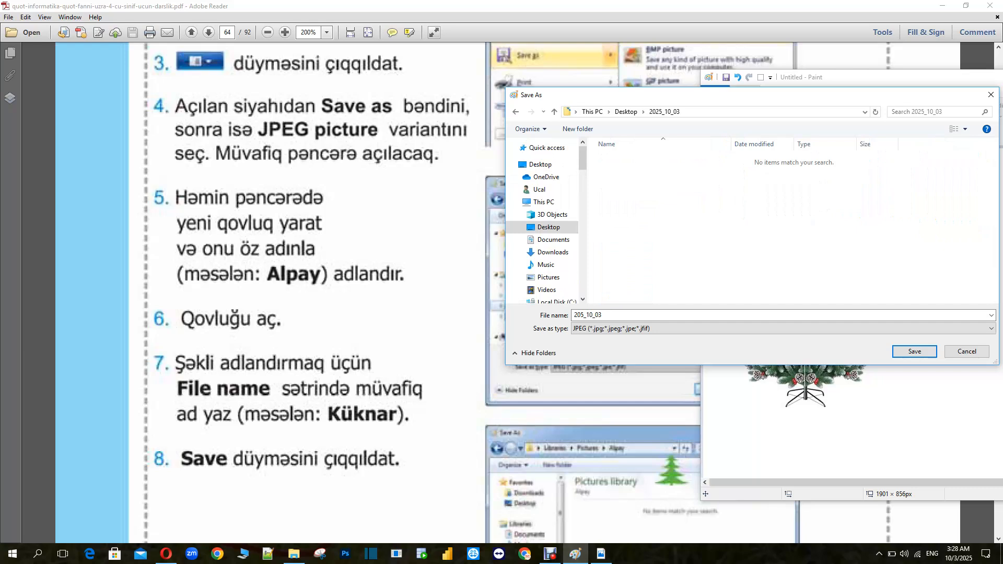
left_click(626, 315)
left_click(627, 315)
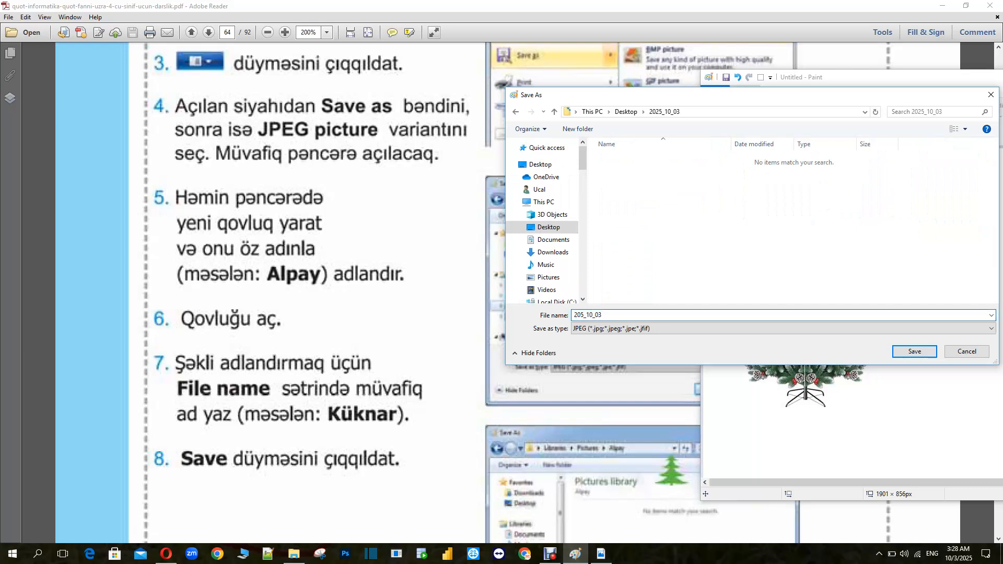
type("_sam_ agaci")
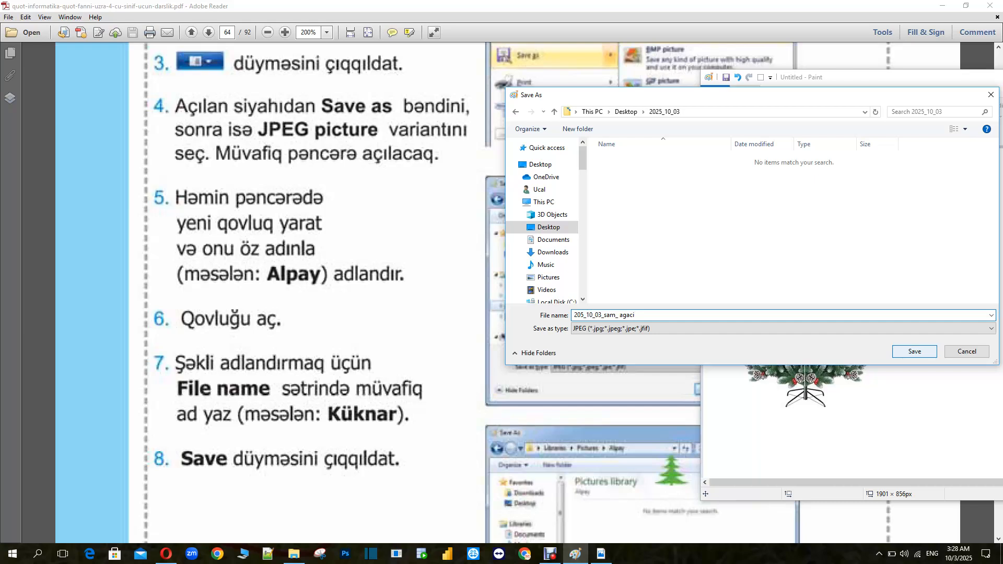
key("Tab")
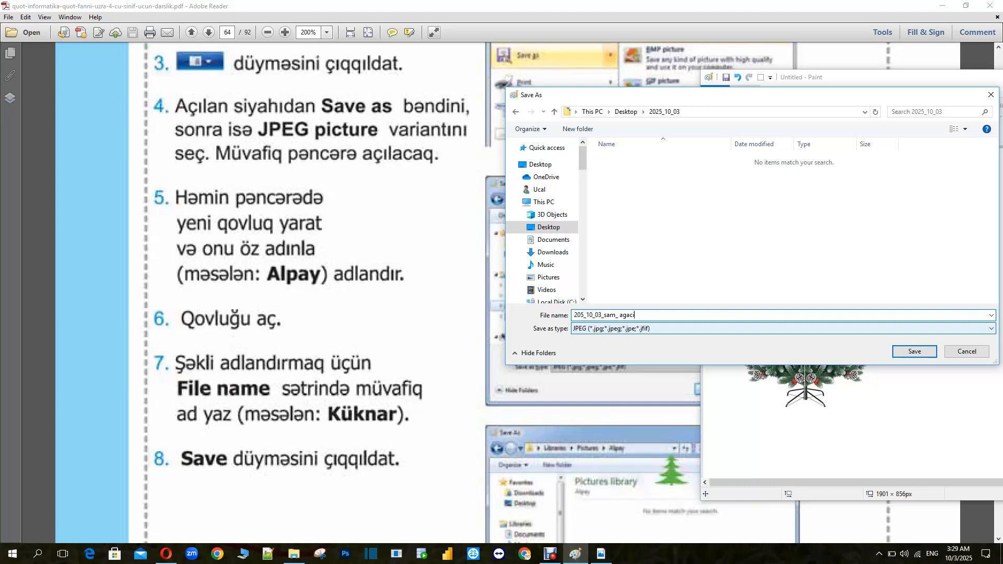
left_click(914, 351)
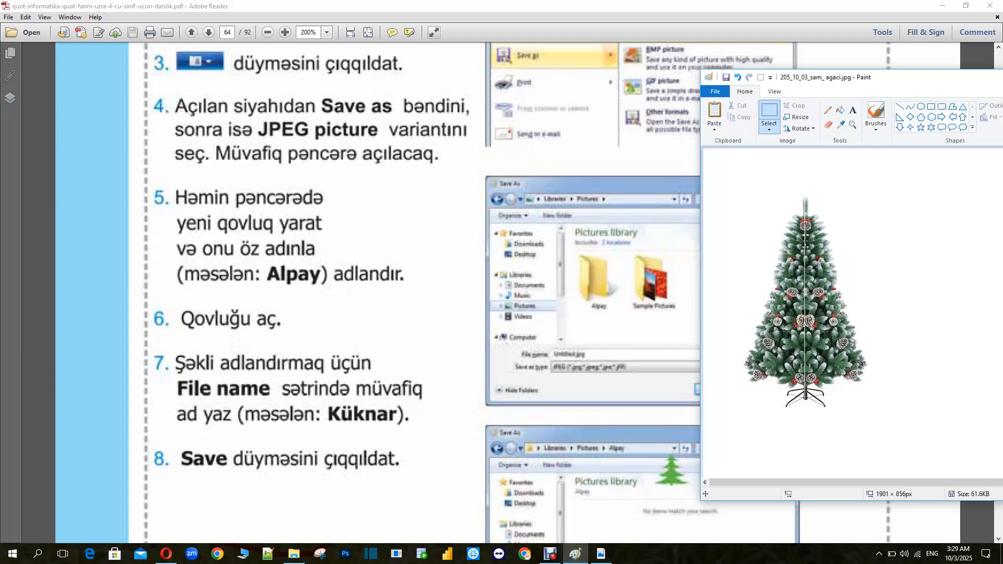
Close the Paint window with the saved tree picture
scroll(366, 293, "down", 10)
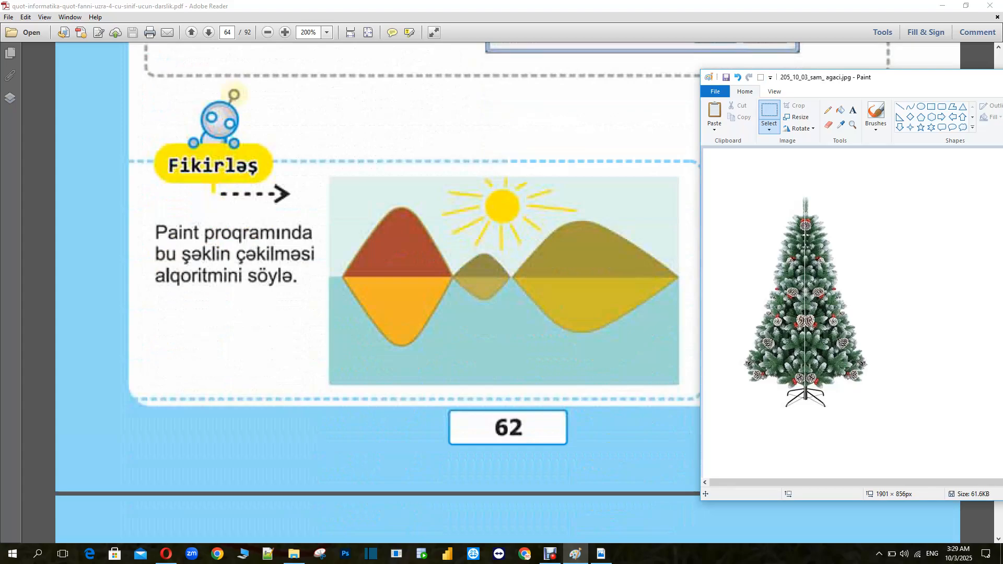
mouse_move(939, 77)
left_mouse_down()
mouse_move(598, 67)
mouse_move(515, 55)
left_mouse_up()
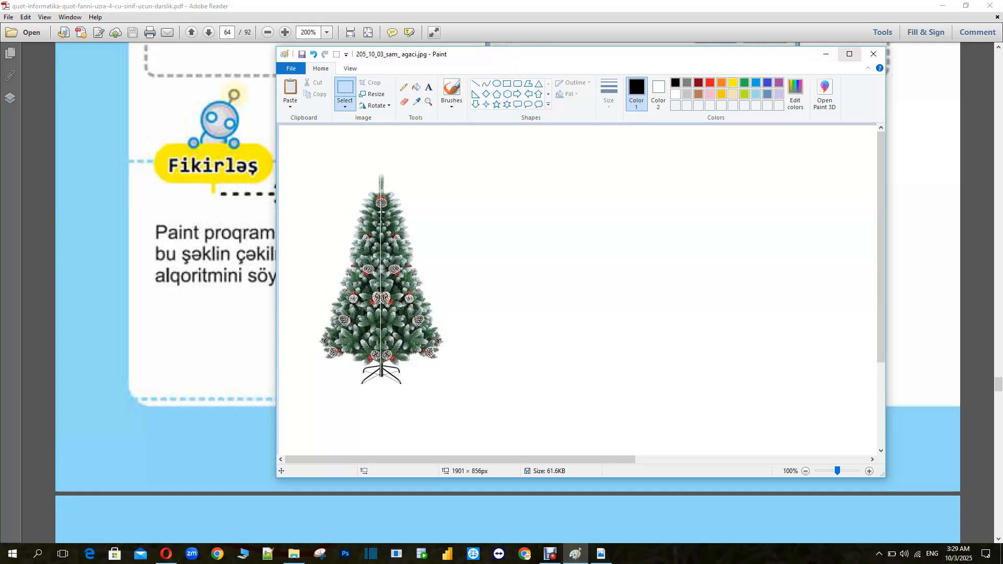
left_click(873, 54)
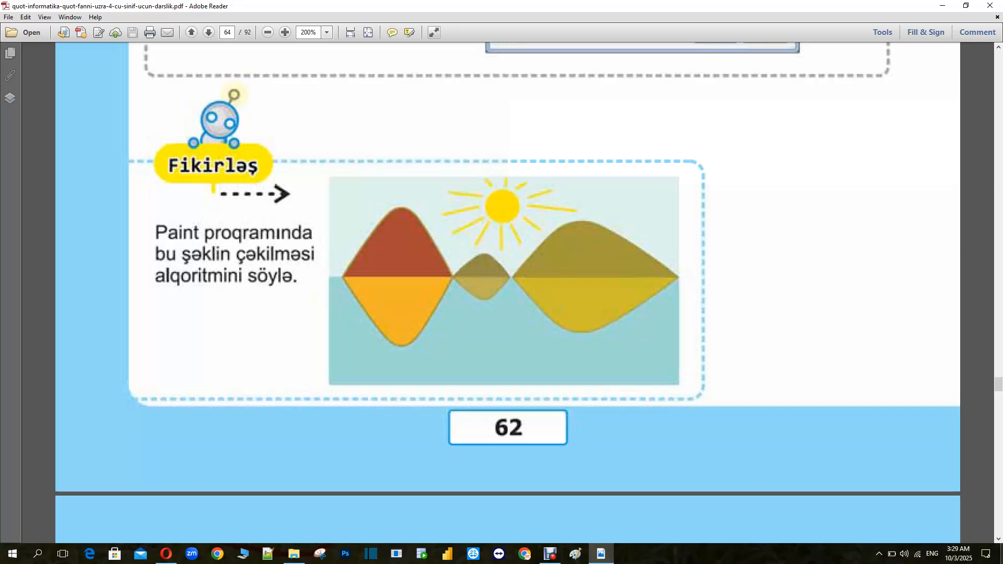
Open the saved 205_10_03_sam_ agaci.jpg from the 2025_10_03 folder on the Desktop to view it, then close the viewer
key("super+d")
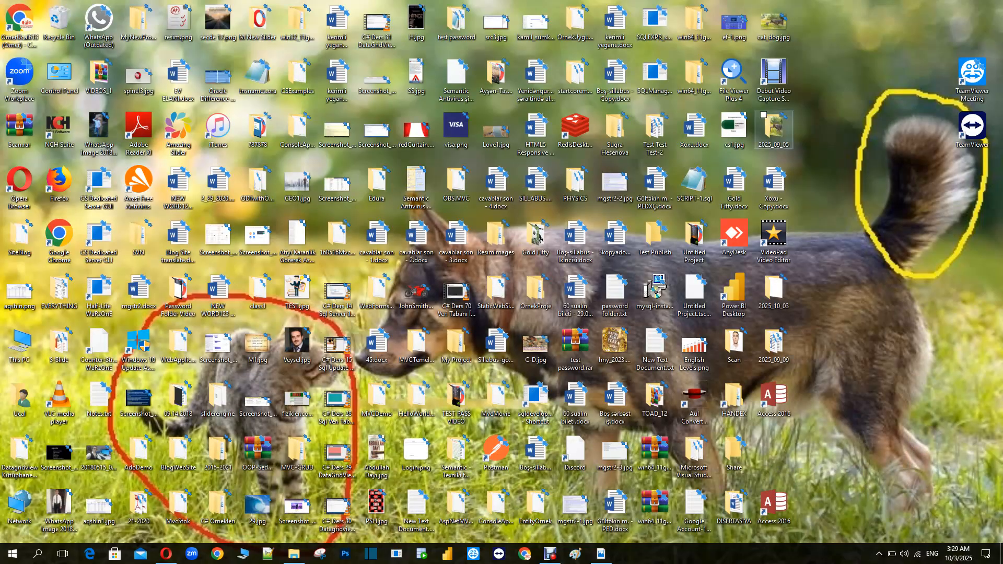
left_click(773, 292)
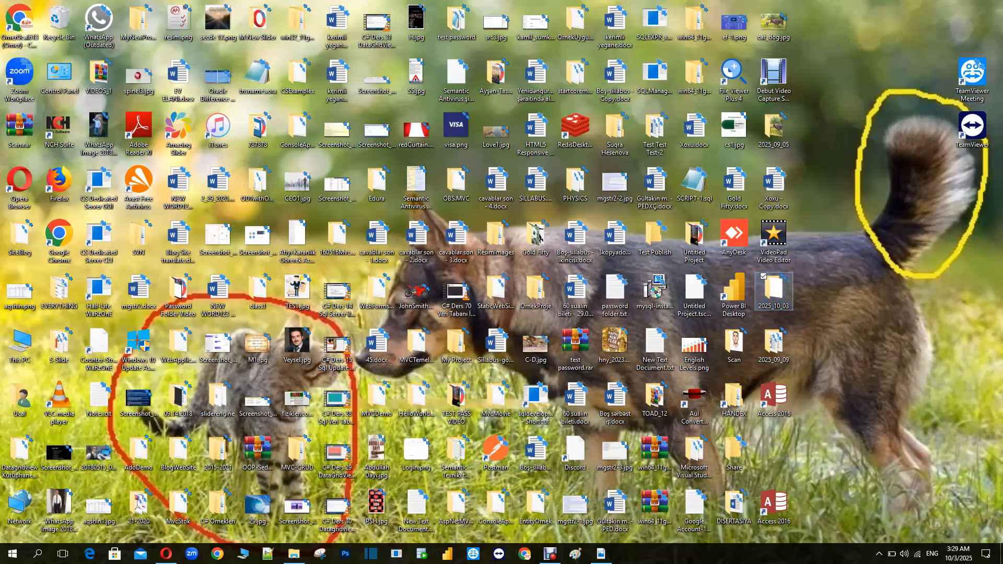
double_click(773, 291)
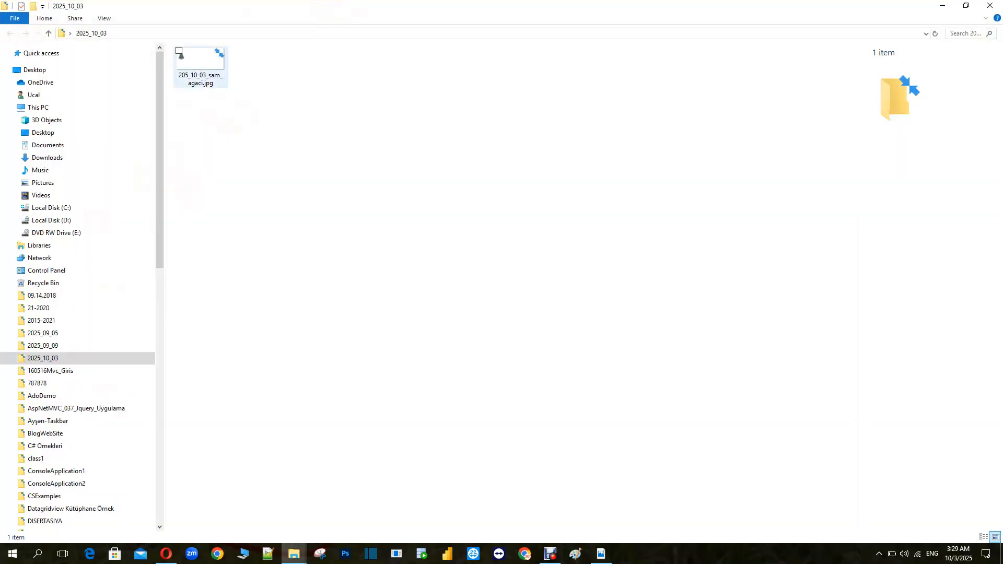
double_click(180, 53)
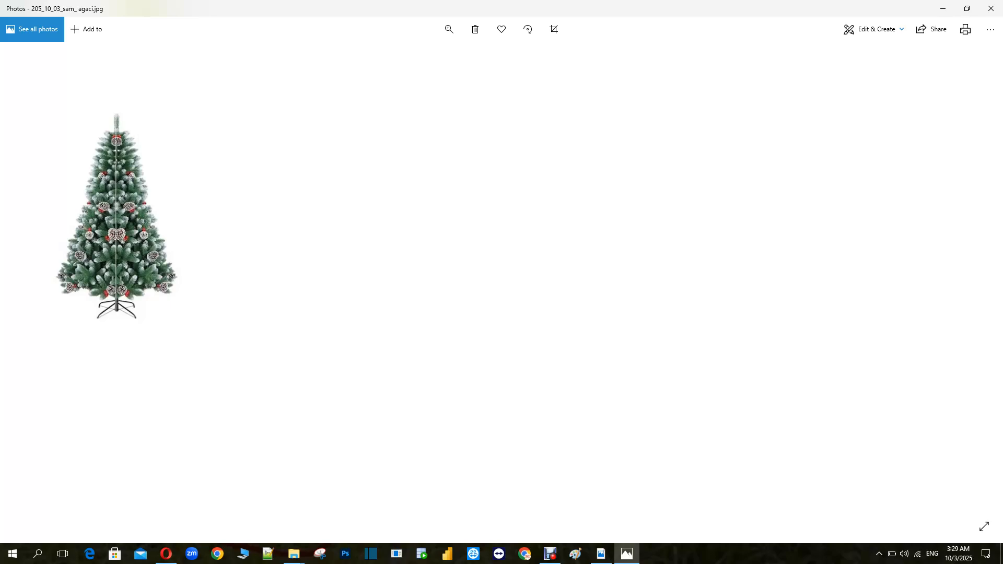
left_click(991, 8)
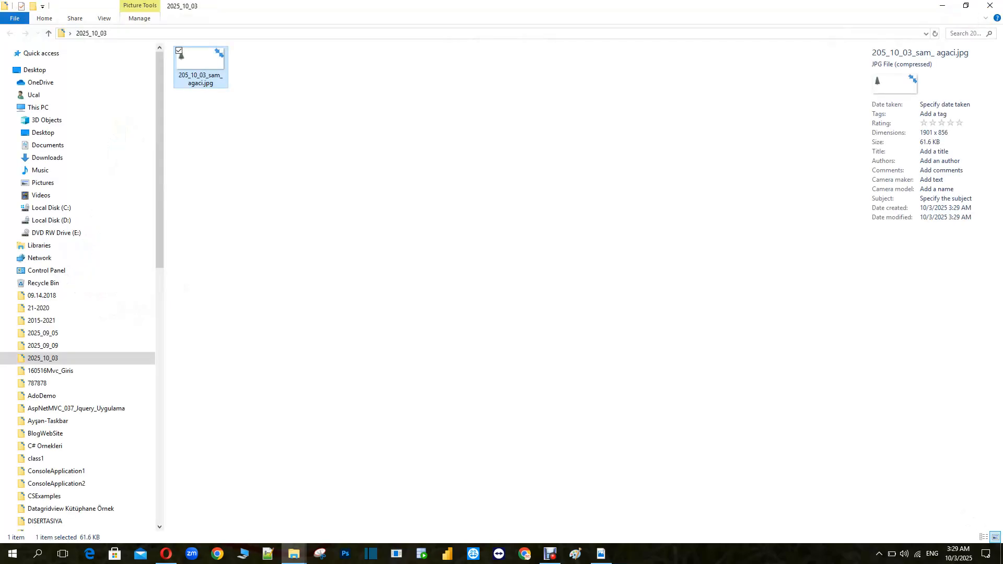
Open 205_10_03_sam_ agaci.jpg from the 2025_10_03 folder in a new Paint window to check it, then close Paint
left_click(575, 554)
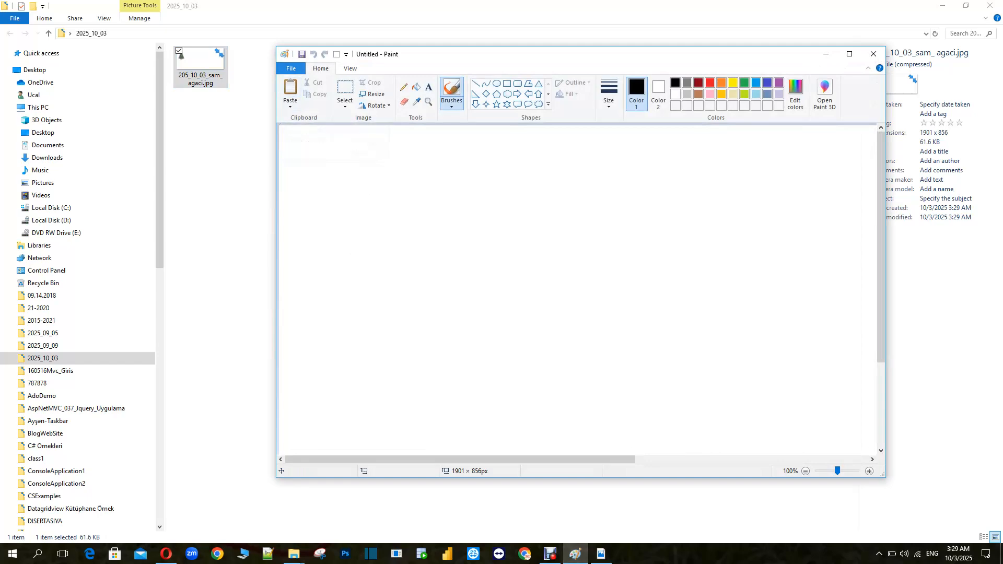
left_click(290, 69)
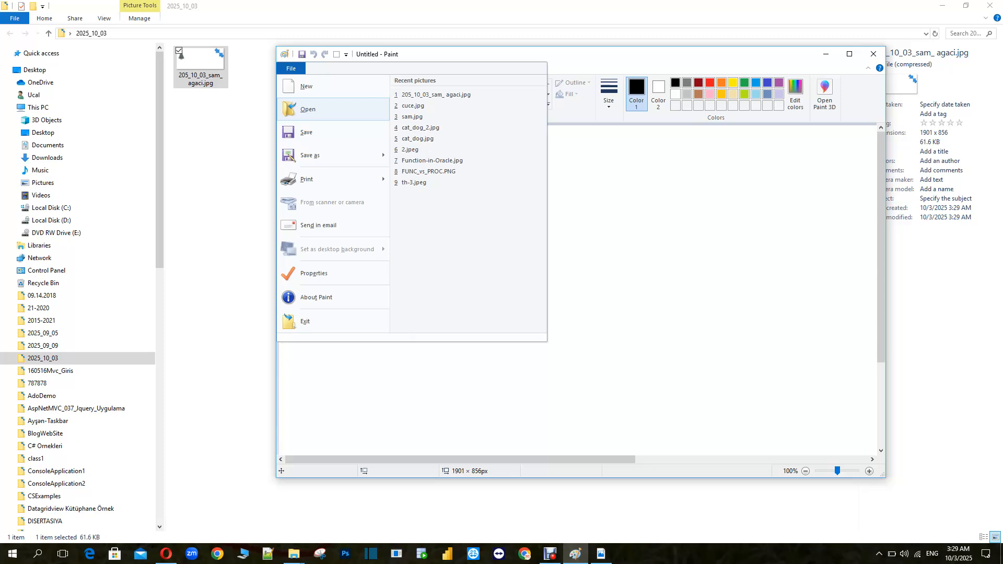
left_click(308, 109)
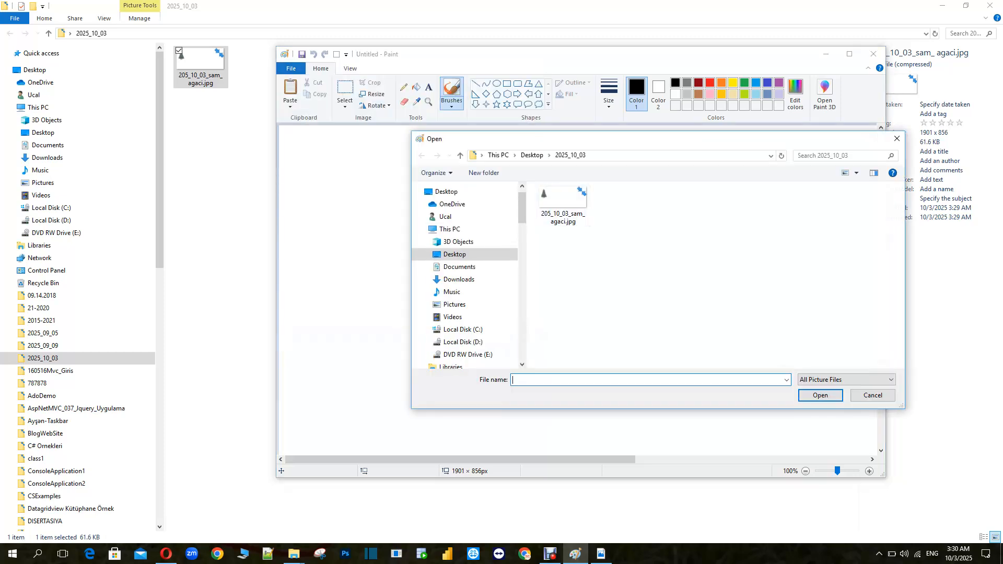
left_click(454, 254)
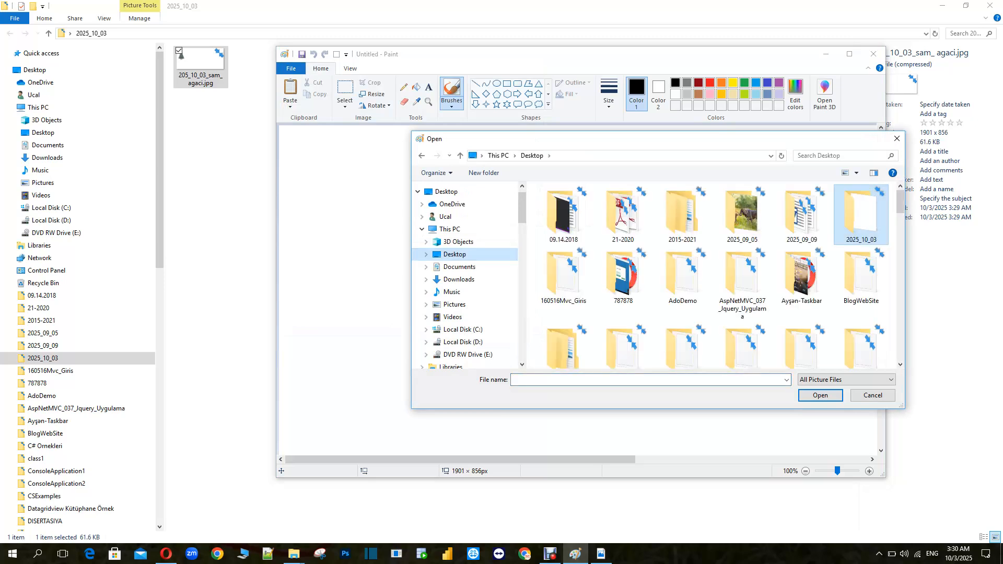
double_click(861, 219)
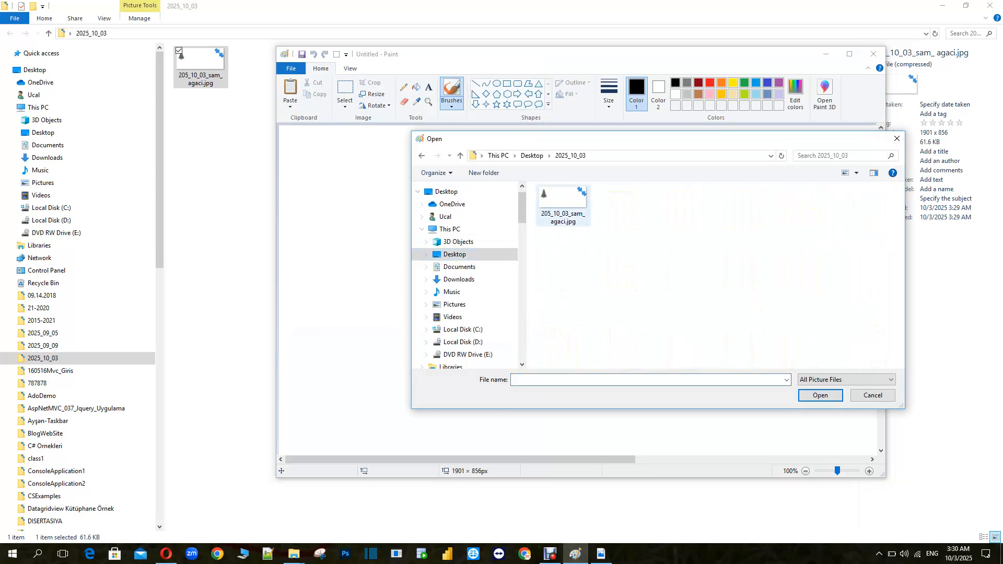
left_click(563, 205)
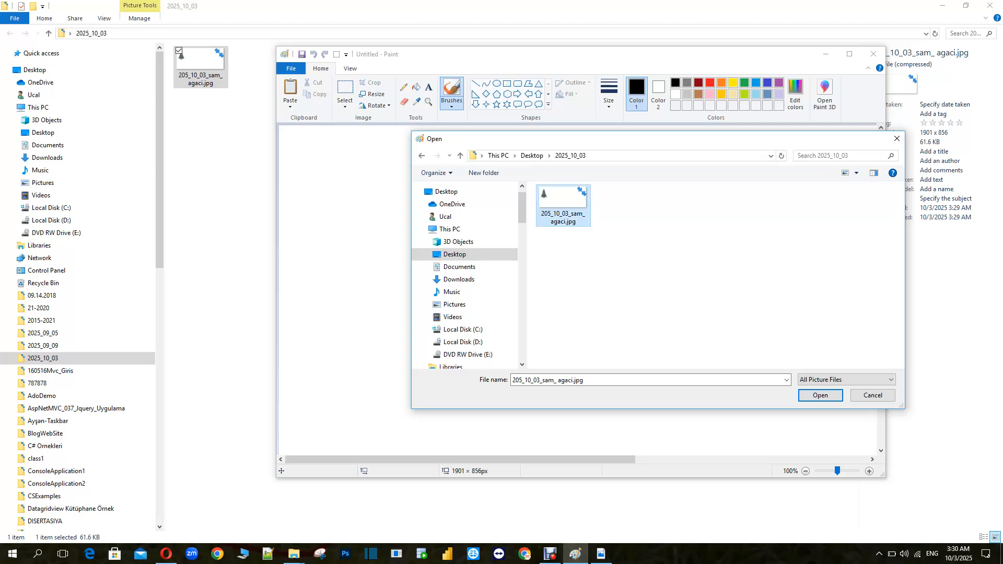
left_click(820, 395)
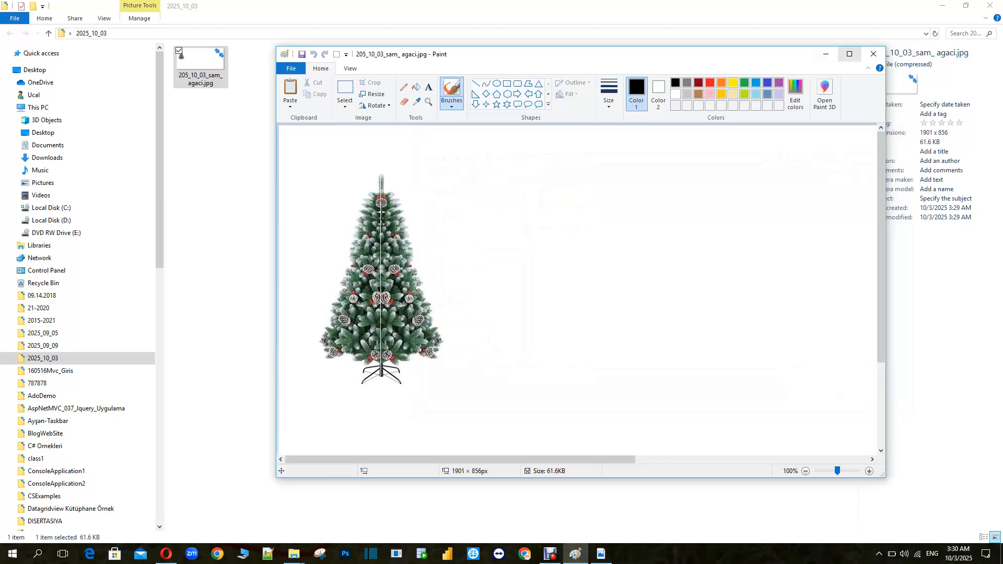
left_click(873, 54)
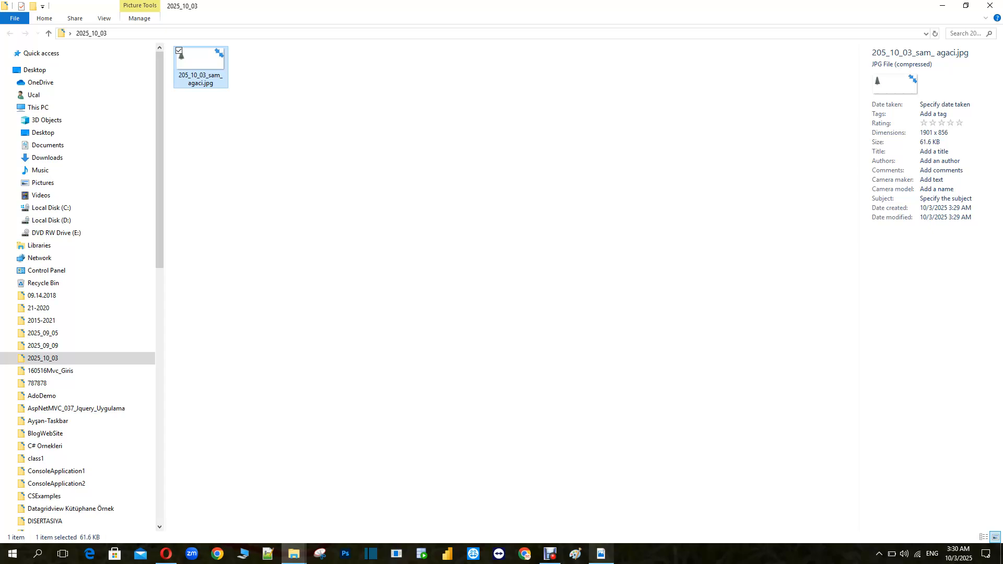
Start a new Paint picture and draw a rectangle about 679 × 251 px
left_click(601, 554)
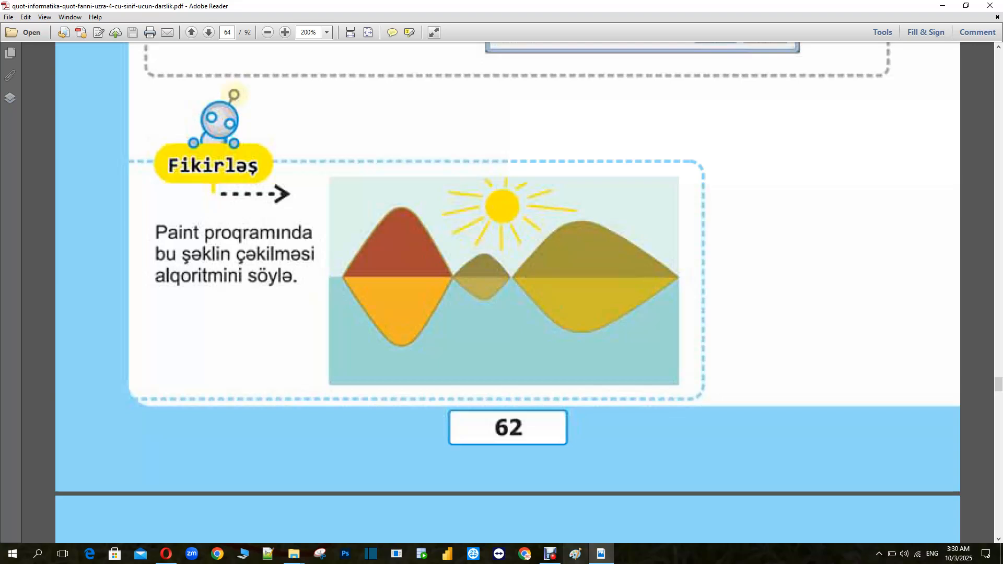
left_click(575, 554)
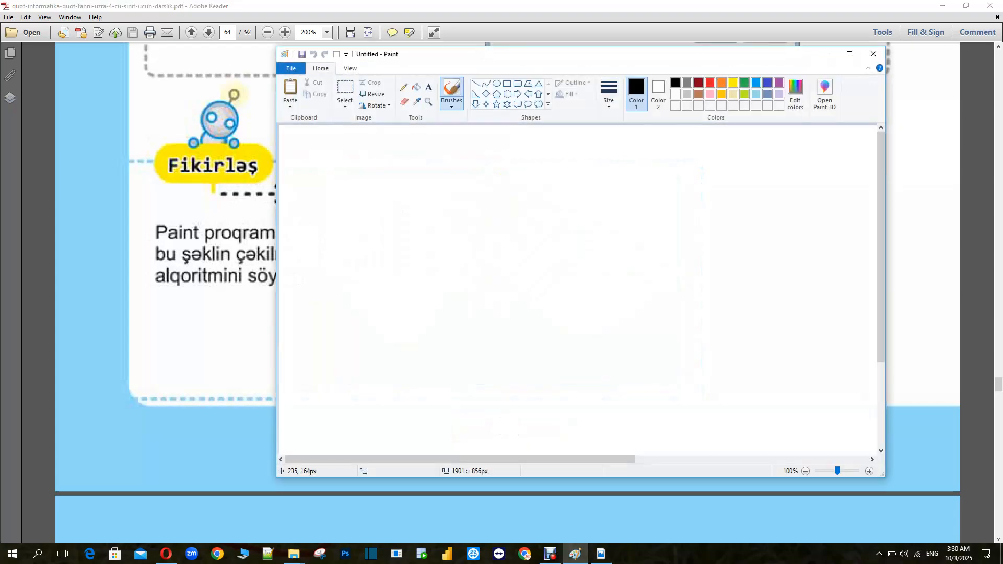
mouse_move(426, 57)
left_mouse_down()
mouse_move(871, 86)
mouse_move(836, 84)
left_mouse_up()
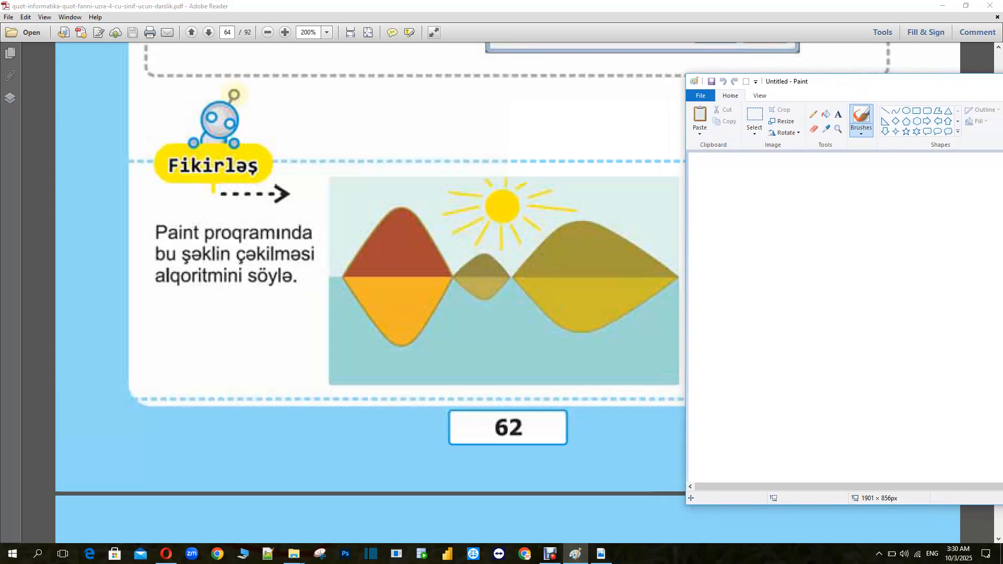
left_click_drag(836, 85, 716, 85)
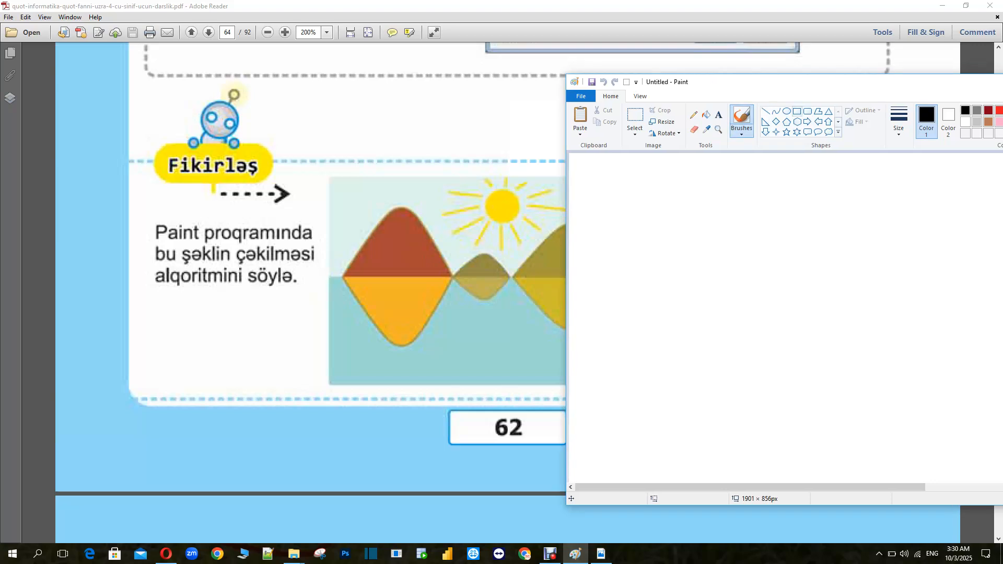
left_click(797, 110)
mouse_move(622, 195)
left_mouse_down()
mouse_move(652, 231)
mouse_move(870, 281)
mouse_move(888, 307)
mouse_move(978, 327)
left_mouse_up()
left_click_drag(858, 248, 830, 241)
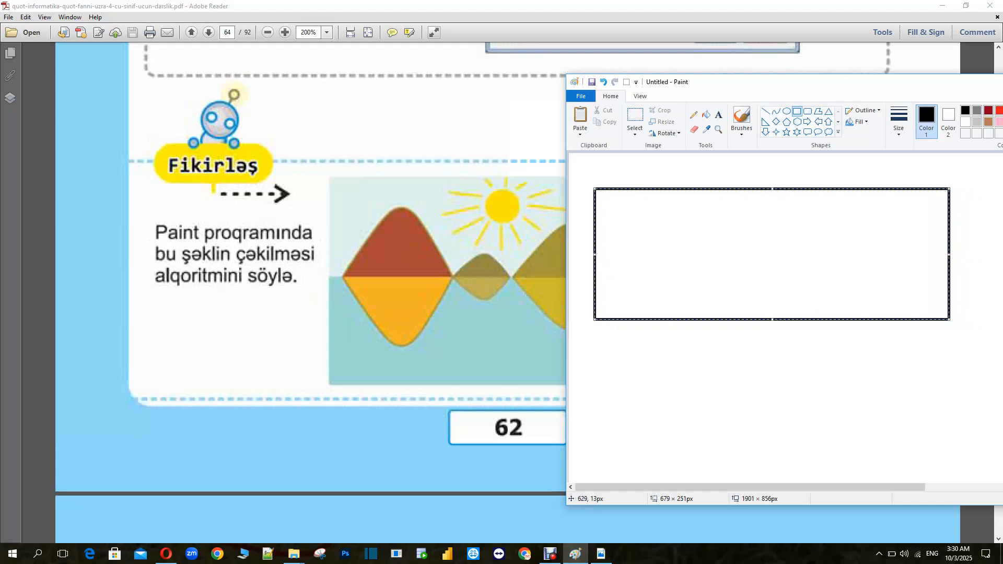
mouse_move(734, 88)
left_mouse_down()
mouse_move(585, 99)
mouse_move(671, 94)
mouse_move(481, 89)
left_mouse_up()
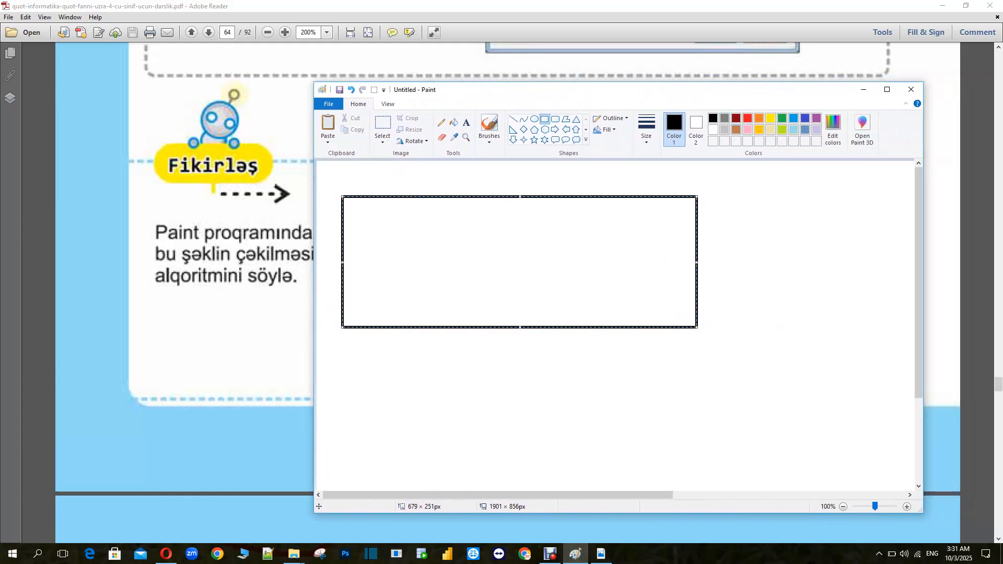
Fill the rectangle and its outline with a light tan colour
left_click(833, 129)
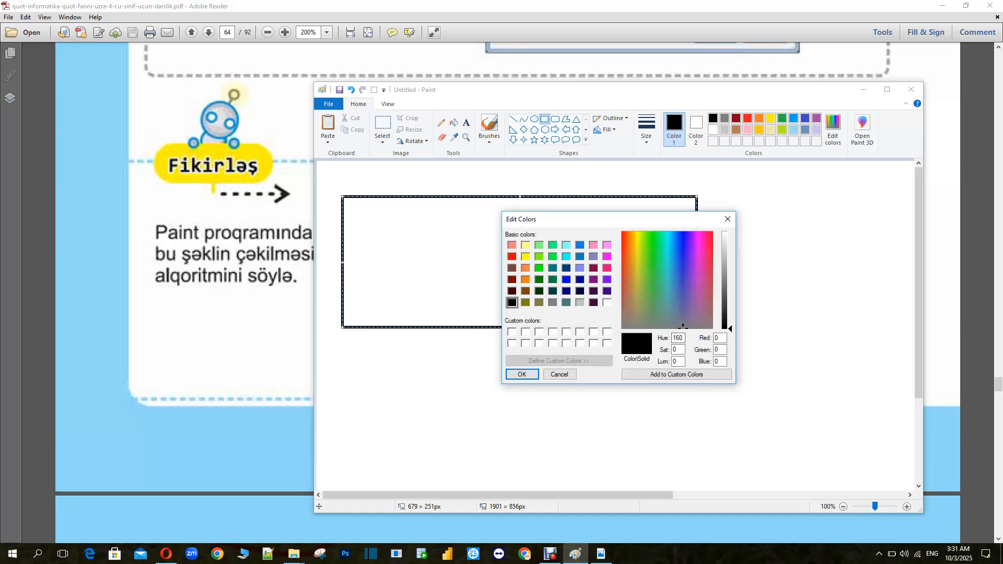
left_click(640, 325)
left_click(522, 374)
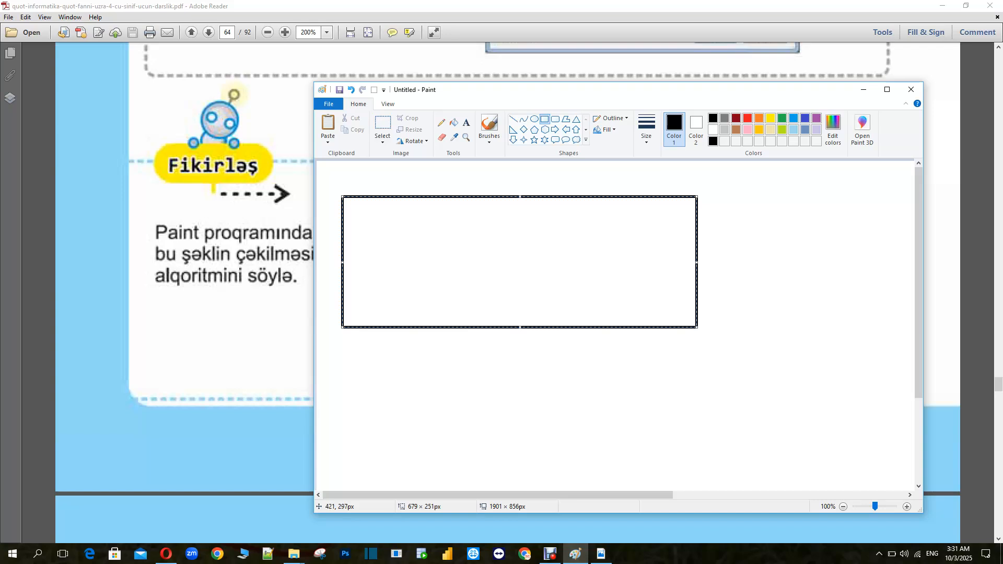
left_click(454, 123)
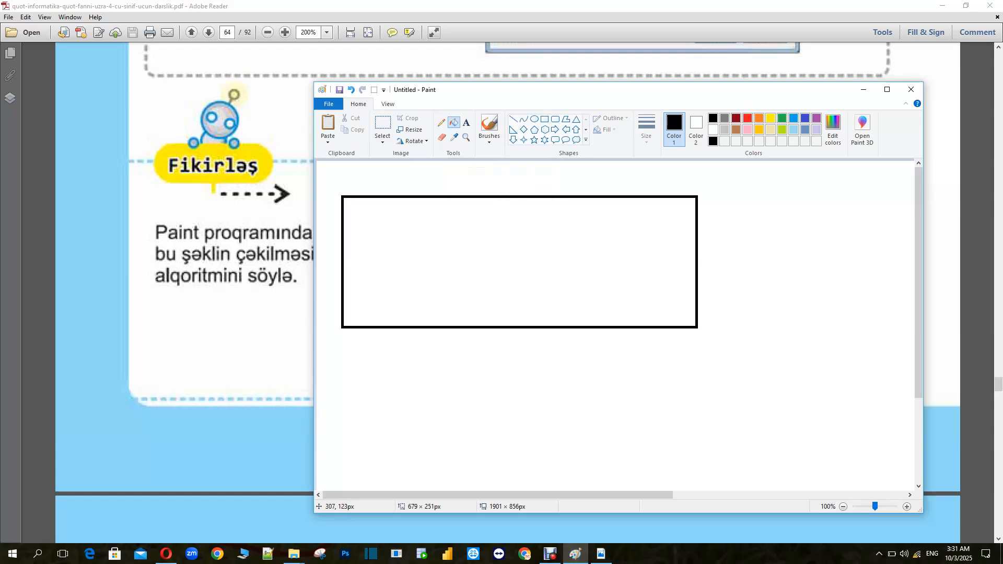
left_click(771, 129)
left_click(439, 229)
left_click(454, 197)
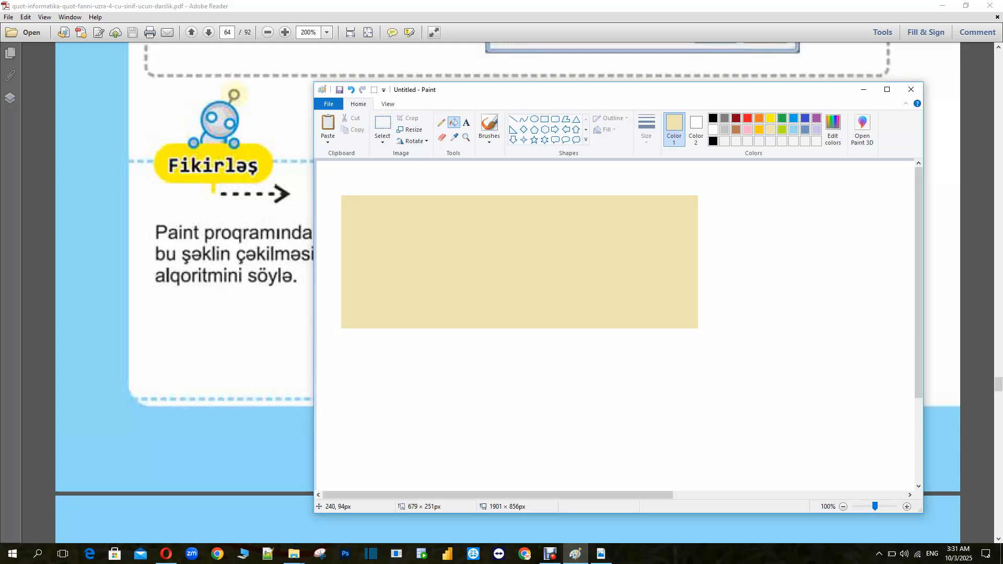
Define a custom light blue colour with Red 192, Green 222, Blue 219 as the drawing colour
mouse_move(444, 89)
left_mouse_down()
mouse_move(716, 83)
mouse_move(454, 87)
left_mouse_up()
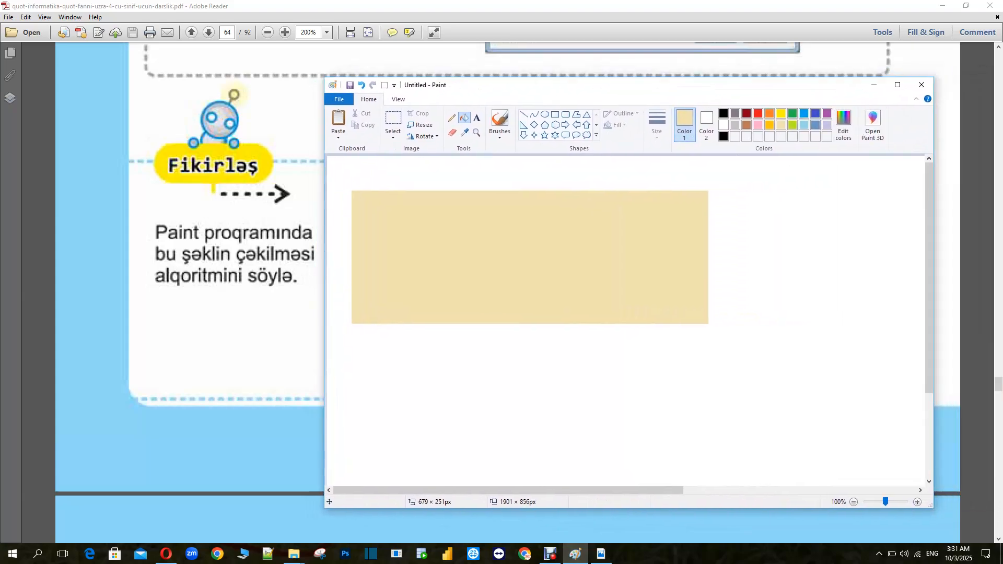
left_click(843, 125)
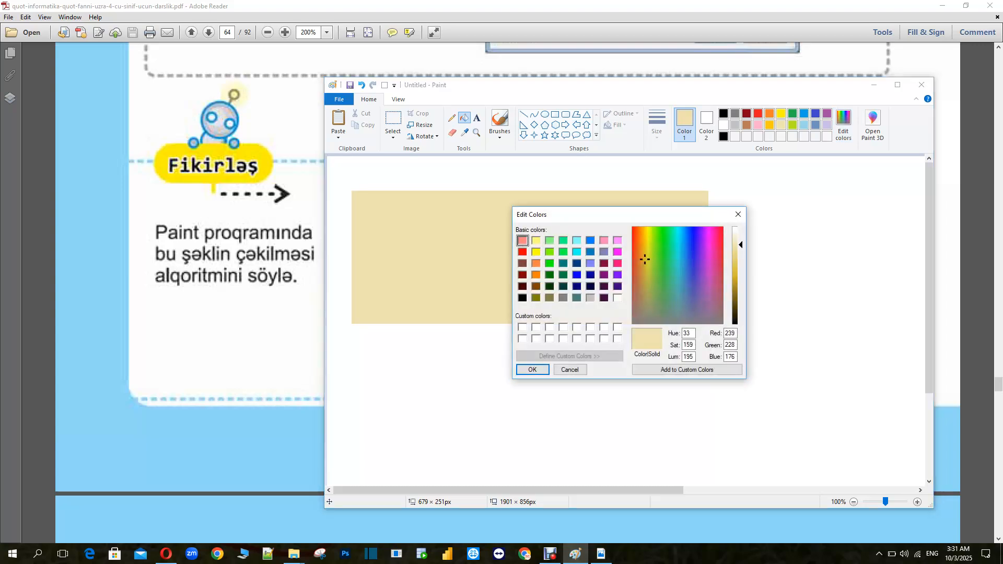
left_click(676, 294)
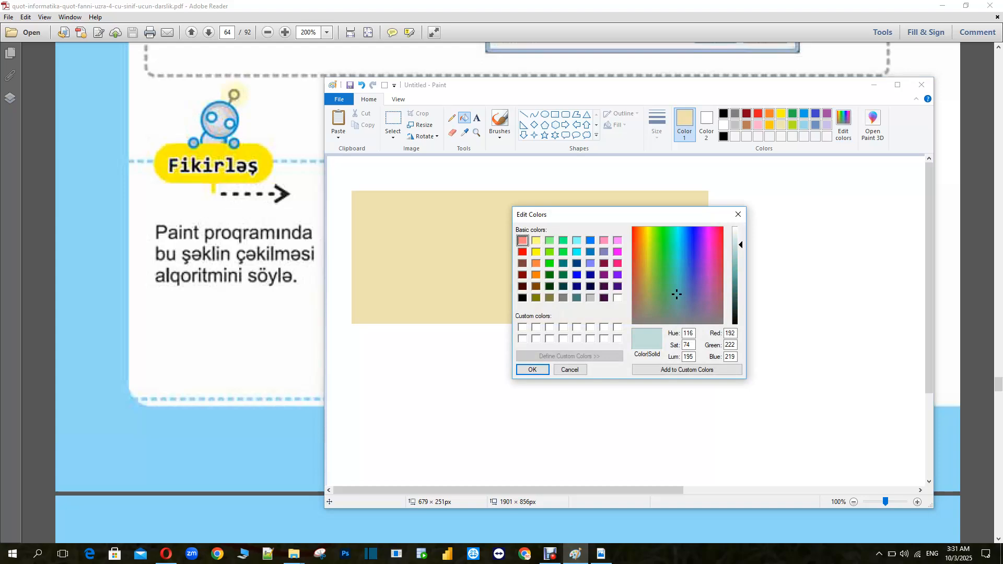
left_click(533, 369)
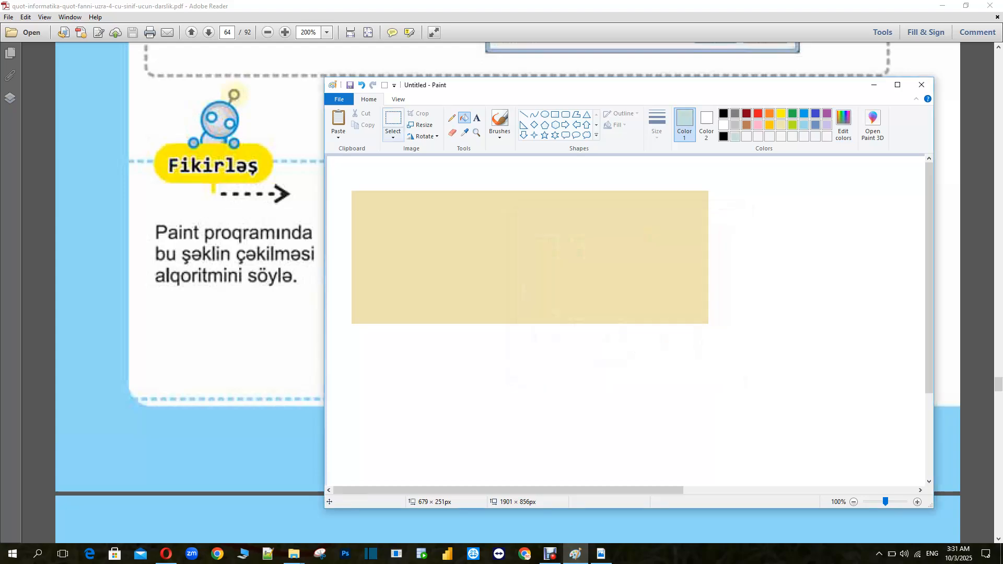
Fill the rectangle with the custom light blue colour
left_click(467, 211)
mouse_move(471, 88)
left_mouse_down()
mouse_move(627, 89)
mouse_move(454, 86)
left_mouse_up()
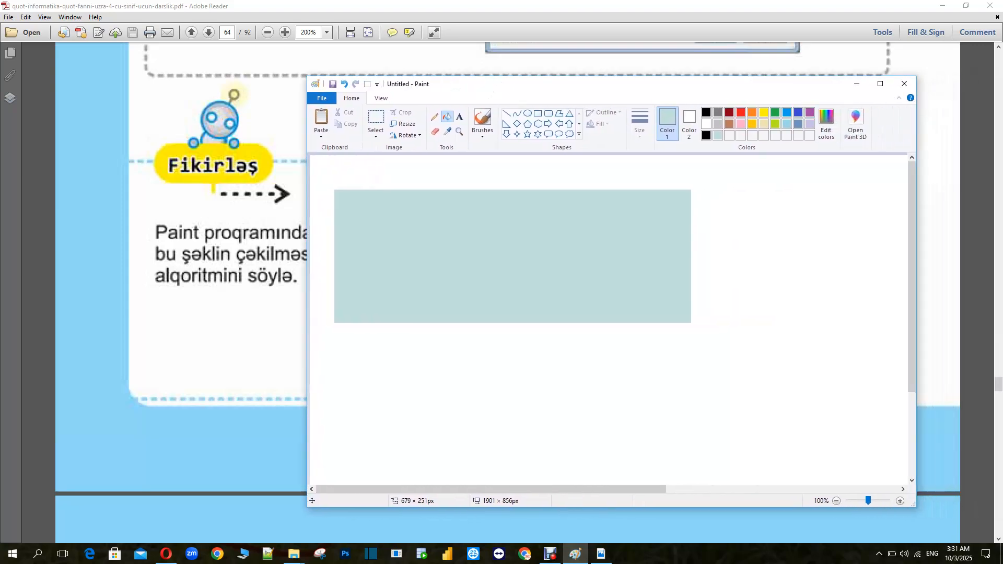
Adjust the drawing colour to a pale grey in Edit Colors and apply it to the rectangle
left_click(826, 124)
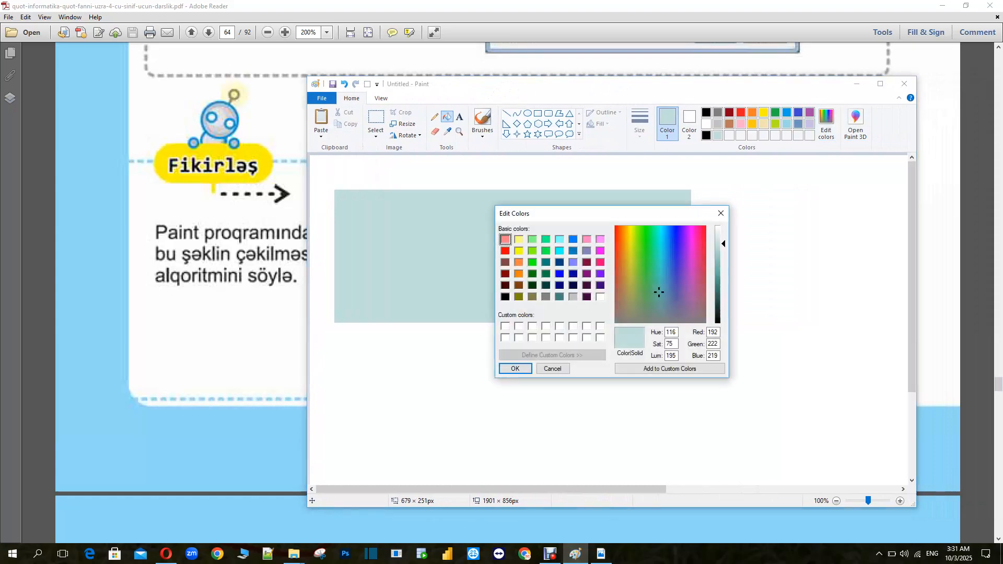
left_click_drag(659, 292, 659, 309)
left_click(515, 368)
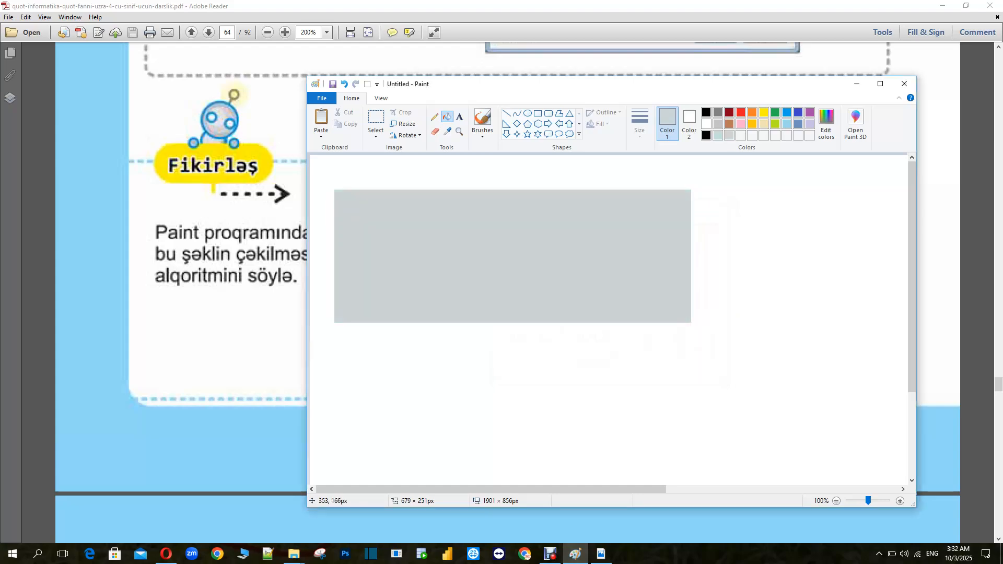
mouse_move(470, 84)
left_mouse_down()
mouse_move(684, 82)
mouse_move(543, 77)
left_mouse_up()
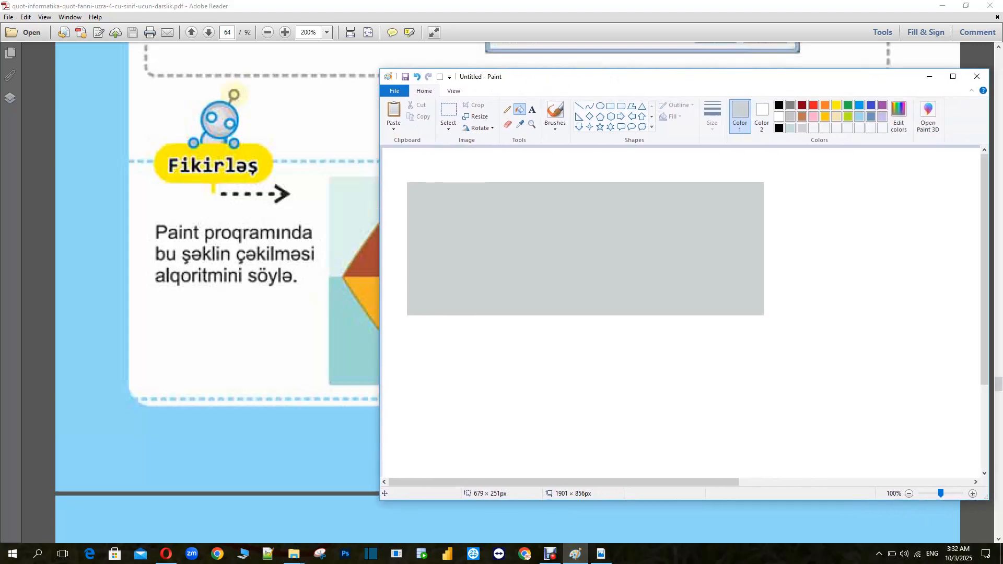
Fine-tune the pale grey drawing colour towards a grey-green shade in Edit Colors
left_click(899, 116)
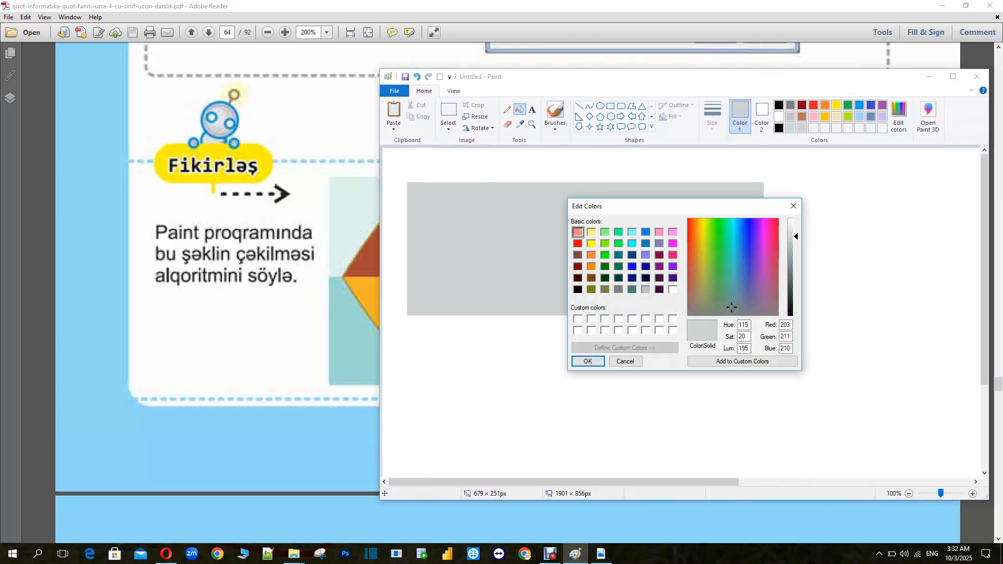
left_click_drag(731, 307, 730, 301)
key("Return")
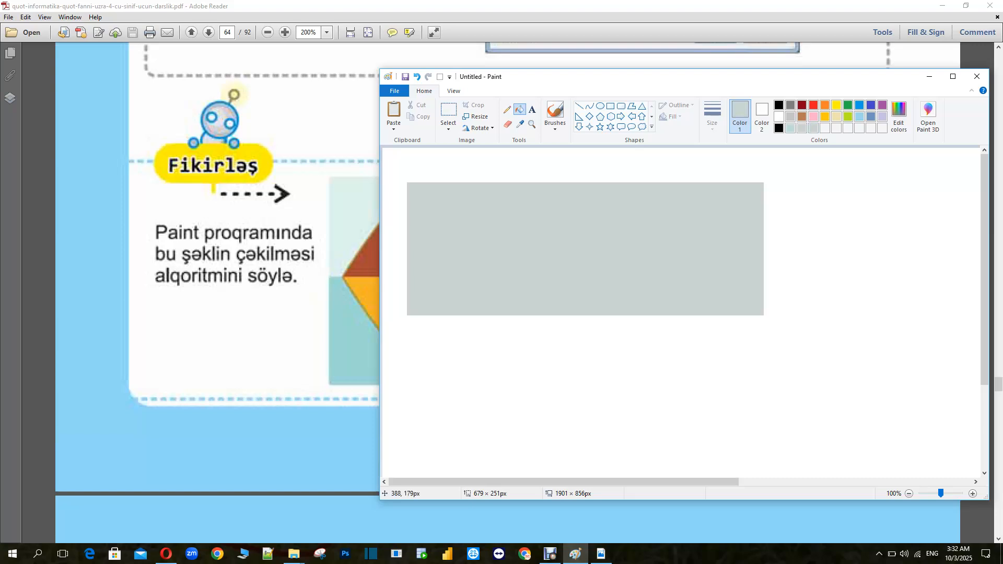
left_click_drag(529, 82, 648, 81)
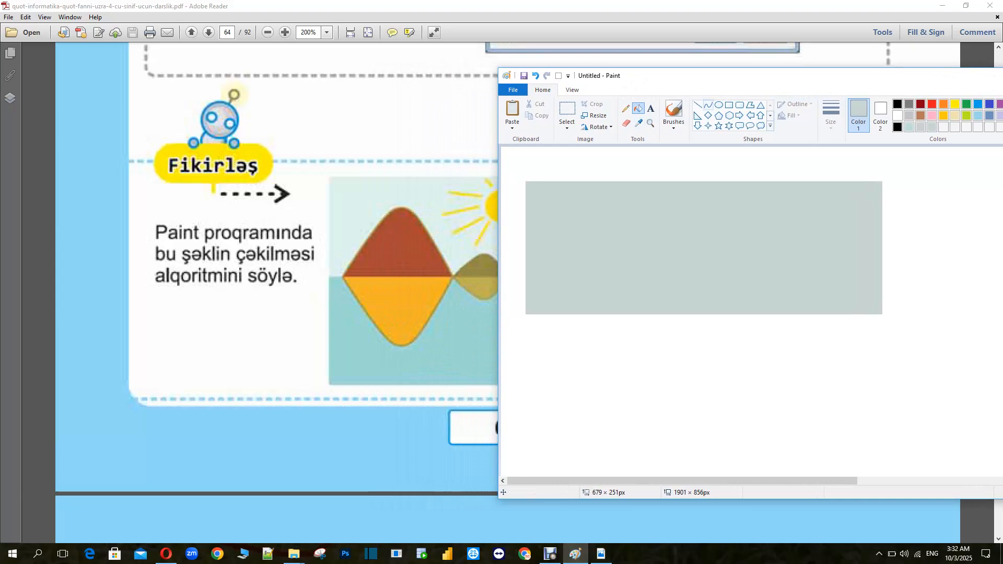
Draw a second rectangle about 681 × 251 px directly beneath the first, dismissing the battery notice
left_click(729, 104)
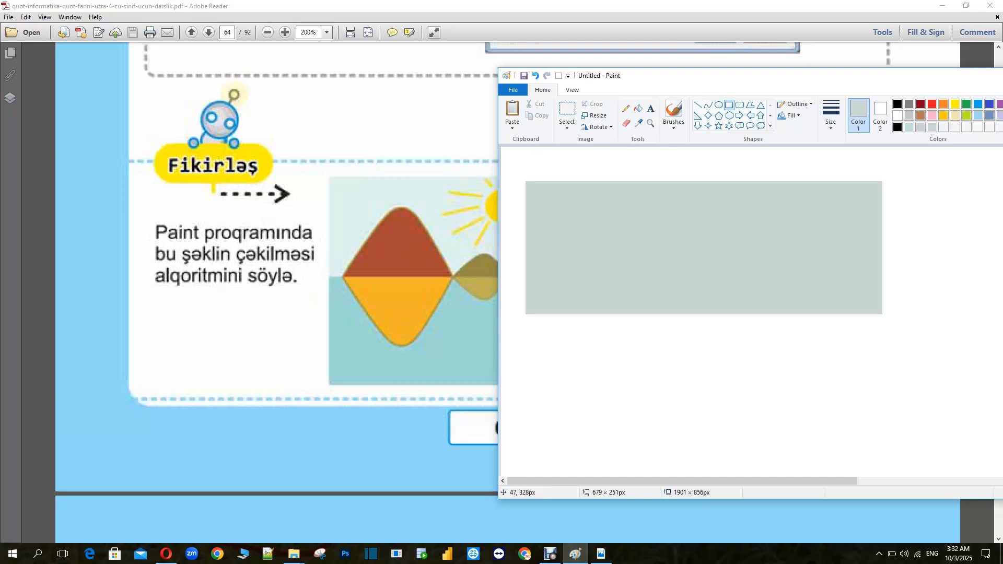
mouse_move(525, 318)
left_mouse_down()
mouse_move(582, 356)
mouse_move(881, 389)
left_mouse_up()
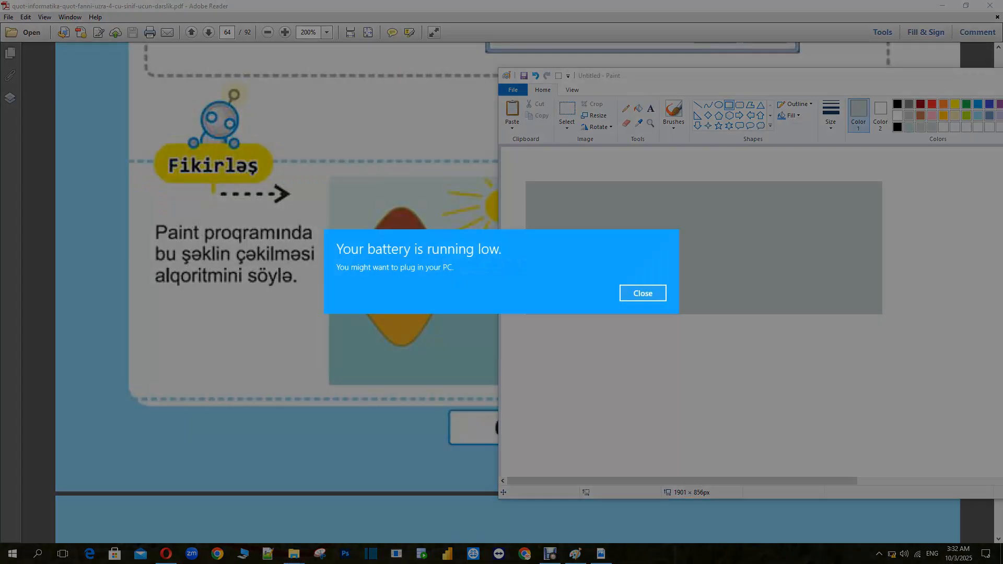
left_click(643, 293)
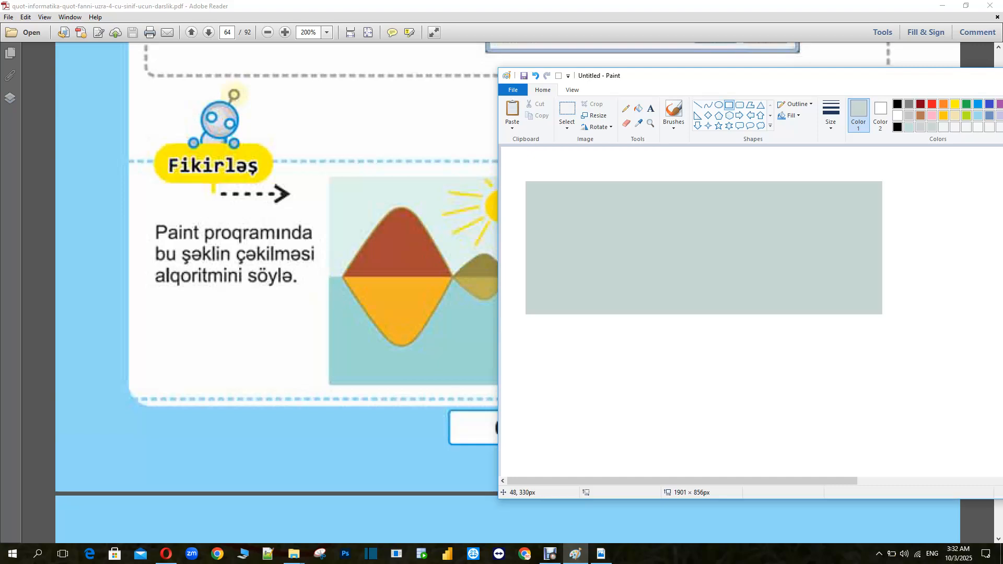
mouse_move(525, 320)
left_mouse_down()
mouse_move(533, 330)
mouse_move(881, 393)
left_mouse_up()
left_click_drag(786, 358, 787, 357)
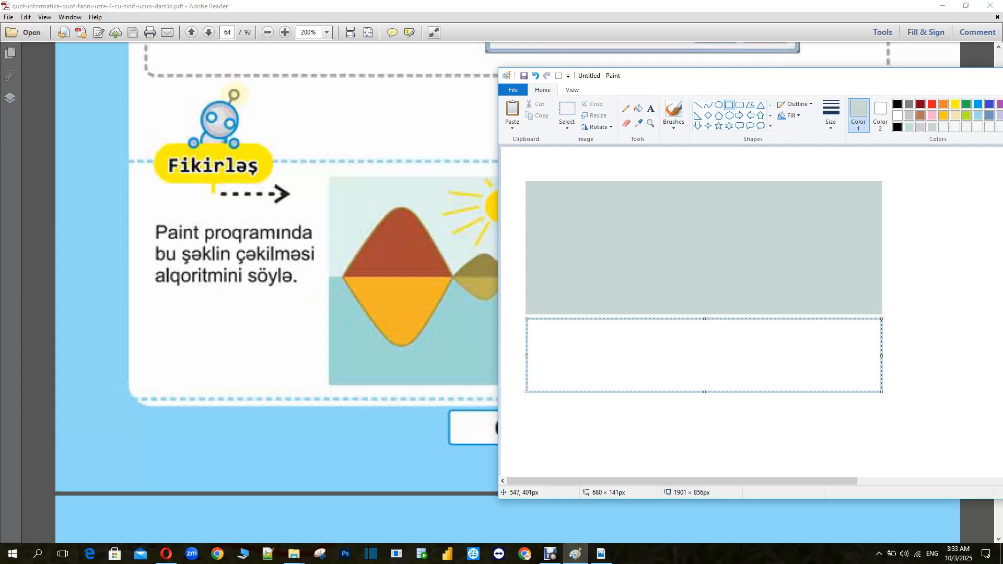
mouse_move(787, 357)
left_mouse_down()
mouse_move(881, 306)
mouse_move(882, 255)
mouse_move(785, 218)
mouse_move(783, 208)
mouse_move(786, 220)
left_mouse_up()
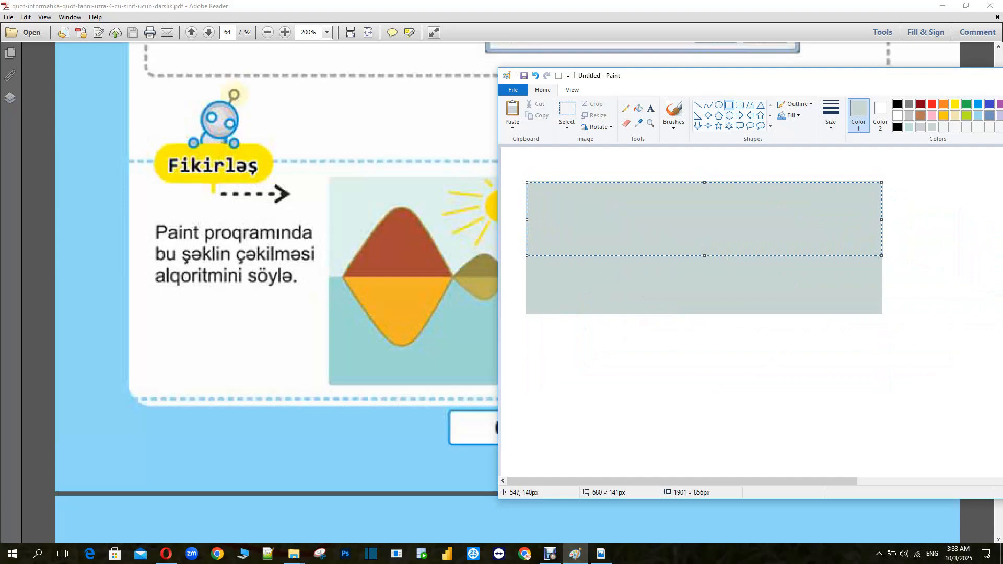
left_click_drag(705, 256, 703, 313)
left_click_drag(882, 248, 882, 248)
left_click_drag(786, 244, 786, 375)
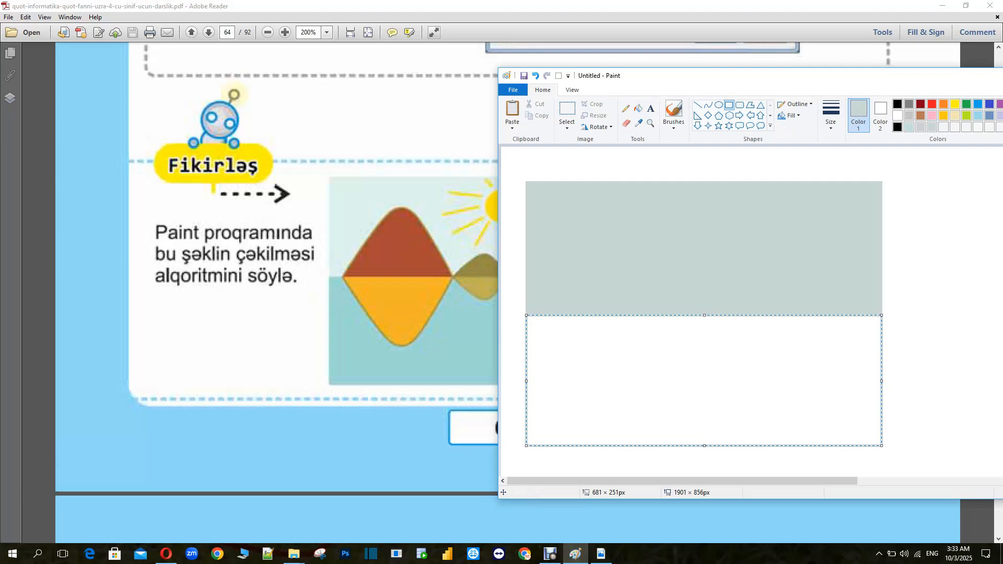
left_click_drag(911, 75, 721, 68)
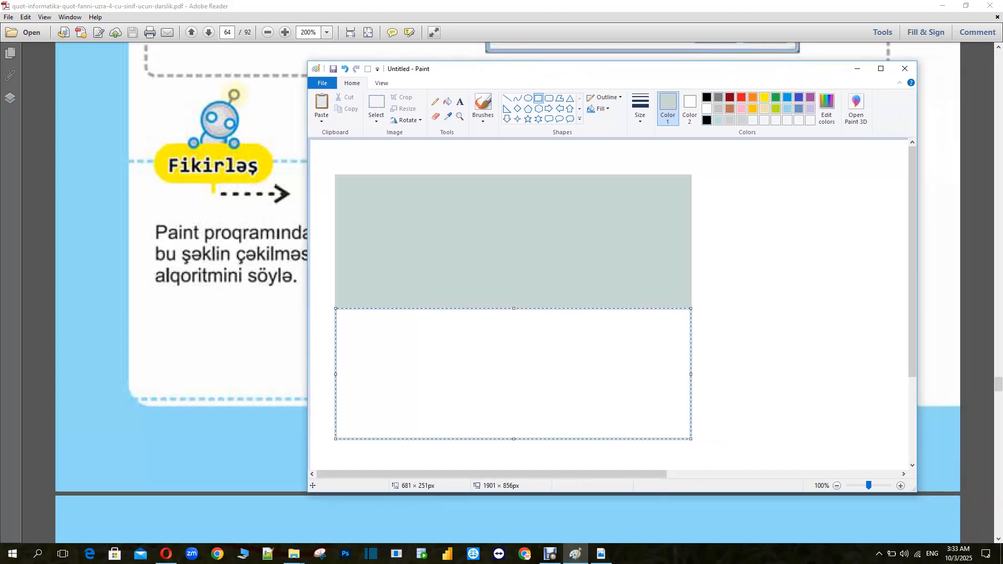
Fill the lower rectangle with the light blue palette colour as water
left_click(448, 101)
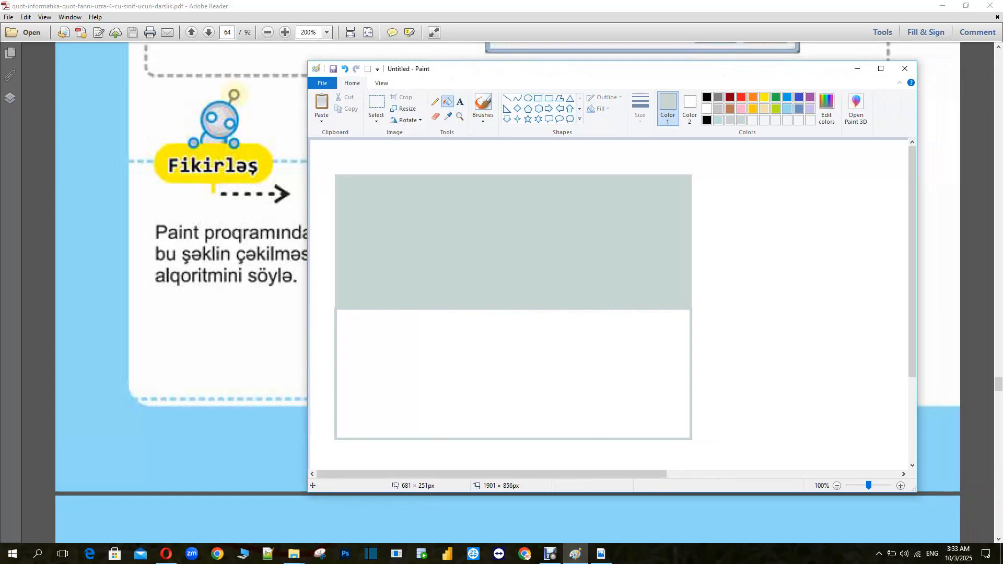
left_click(787, 108)
left_click(519, 366)
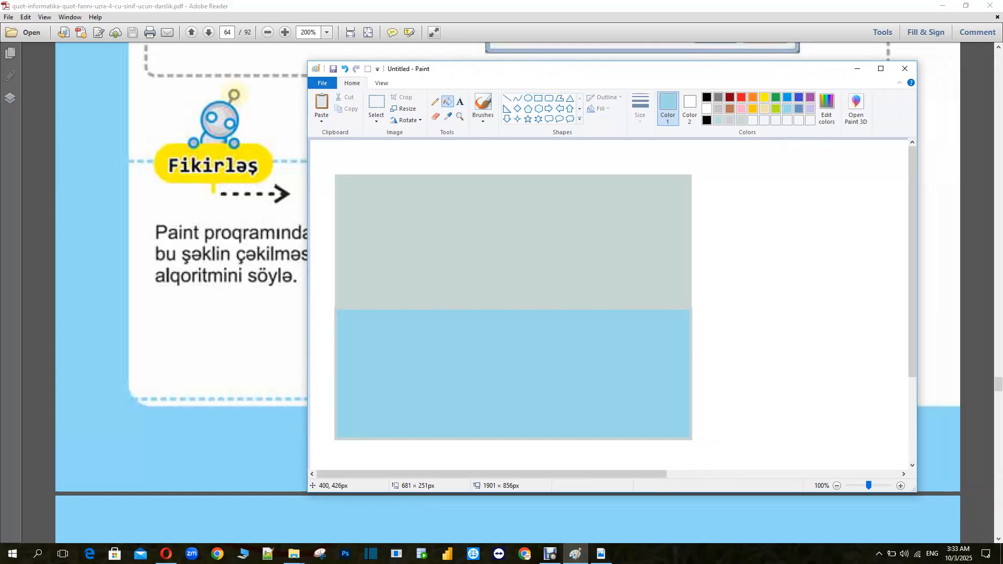
mouse_move(436, 76)
left_mouse_down()
mouse_move(624, 78)
mouse_move(537, 76)
mouse_move(593, 77)
left_mouse_up()
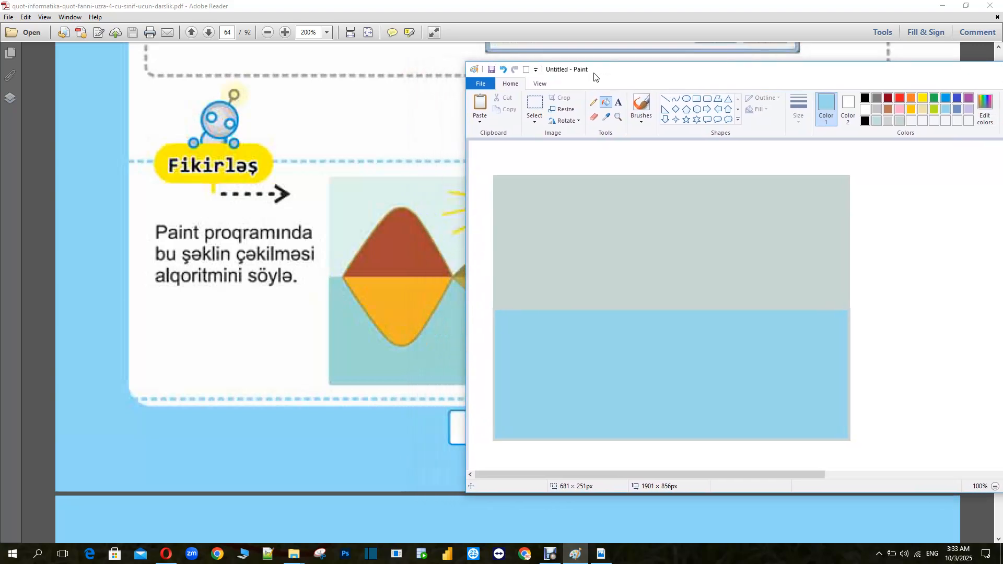
mouse_move(594, 76)
left_mouse_down()
mouse_move(824, 79)
mouse_move(599, 79)
left_mouse_up()
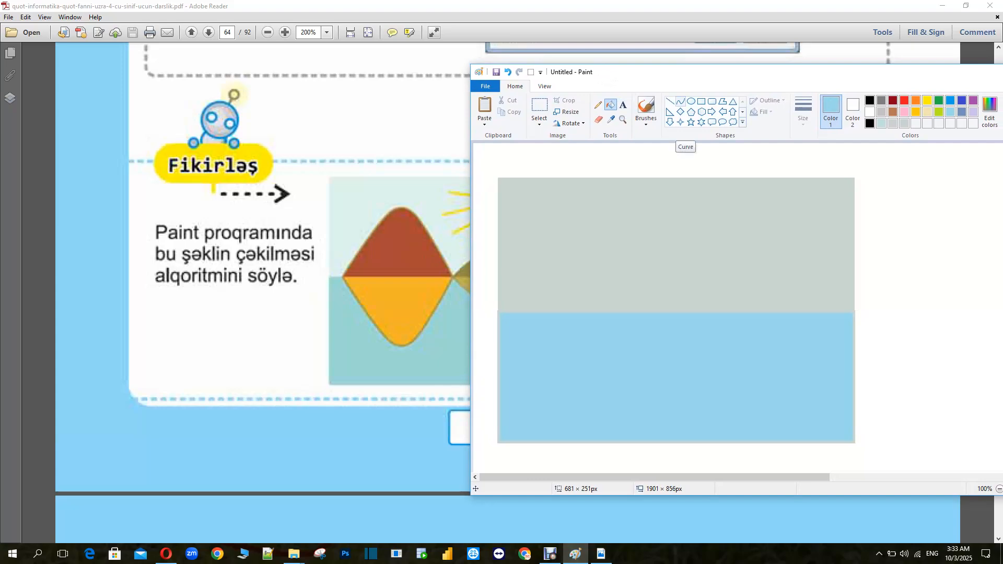
left_click(680, 101)
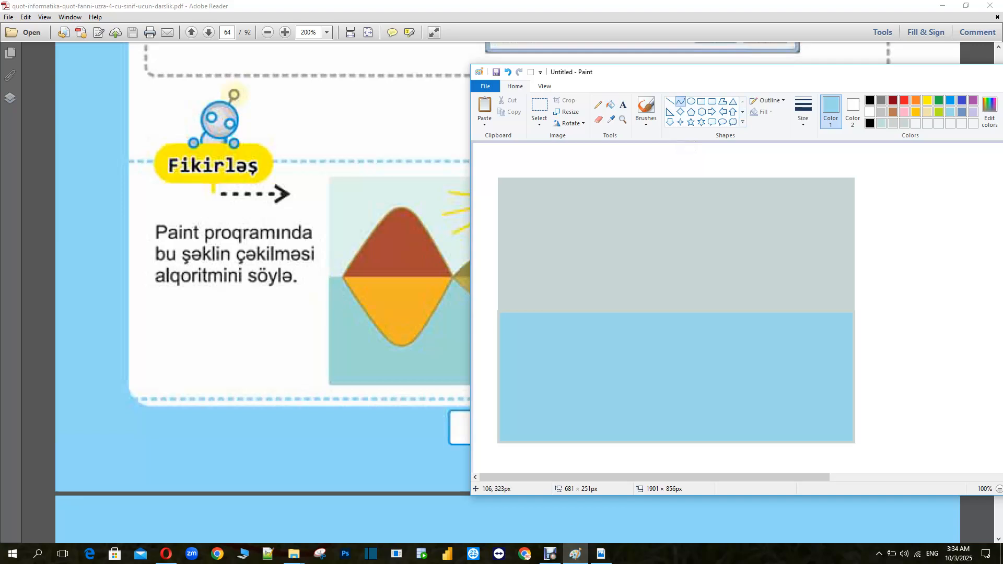
left_click_drag(513, 312, 588, 219)
mouse_move(542, 252)
left_mouse_down()
mouse_move(523, 198)
mouse_move(577, 219)
mouse_move(522, 189)
left_mouse_up()
left_click_drag(589, 252, 649, 268)
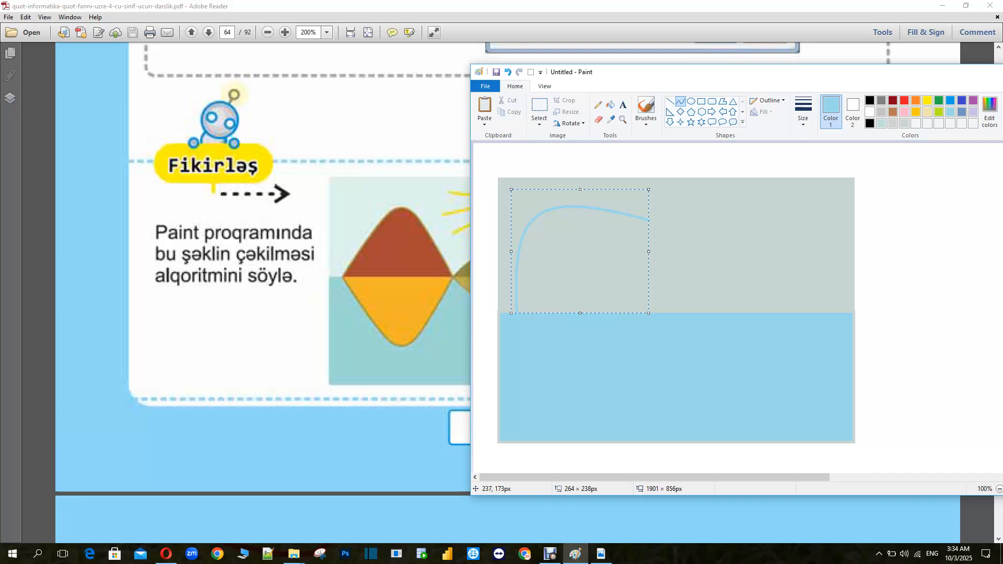
key("Delete")
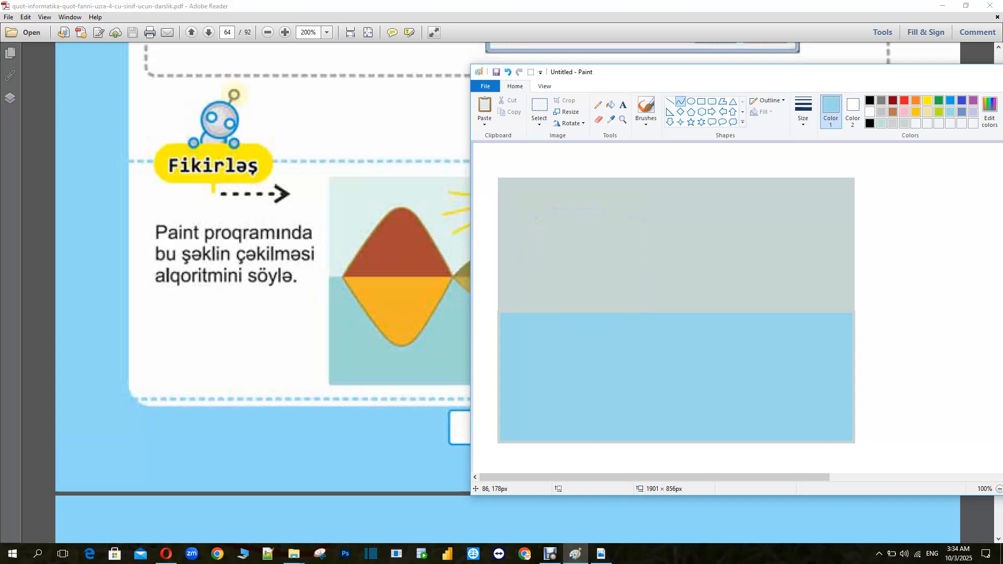
Draw an arched mountain curve about 213 × 169 px rising from the waterline with the Curve tool
left_click_drag(513, 238, 620, 239)
left_click_drag(564, 239, 561, 183)
mouse_move(513, 241)
left_mouse_down()
mouse_move(563, 185)
mouse_move(565, 165)
left_mouse_up()
left_click_drag(565, 201, 567, 275)
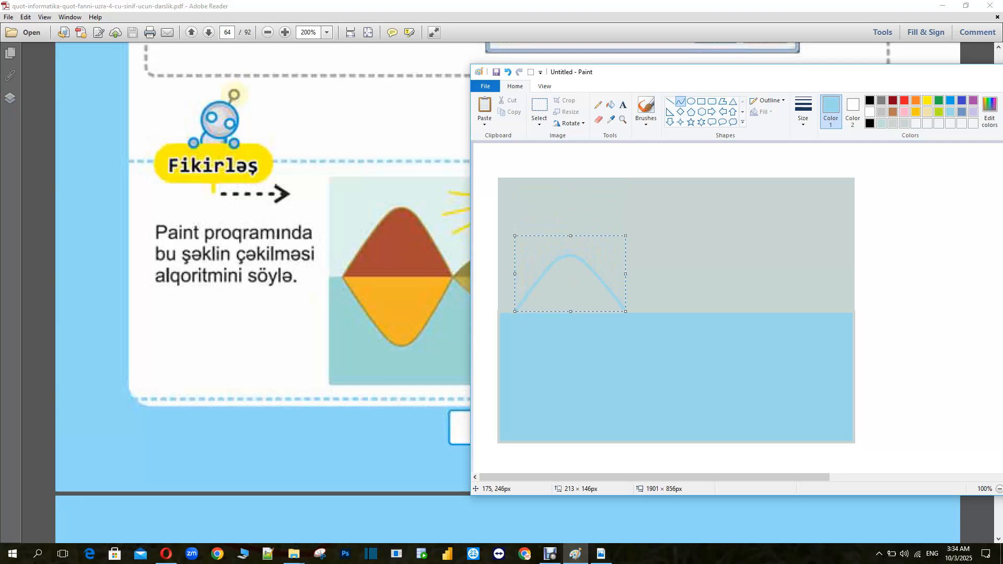
left_click_drag(570, 236, 575, 223)
left_click_drag(574, 266, 569, 270)
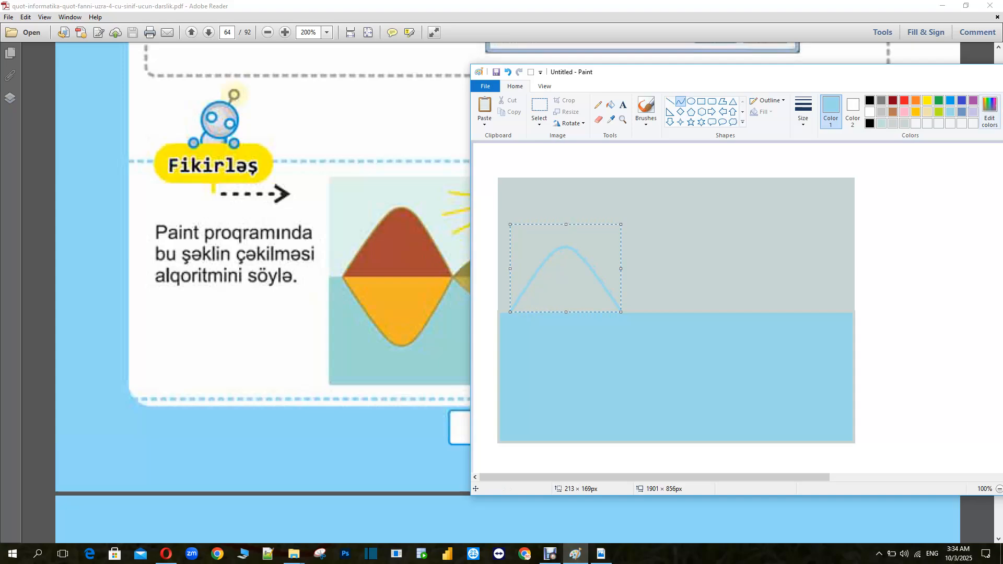
Define a custom red-brown colour with Red 190, Green 55, Blue 31 for the selected mountain curve
left_click(989, 113)
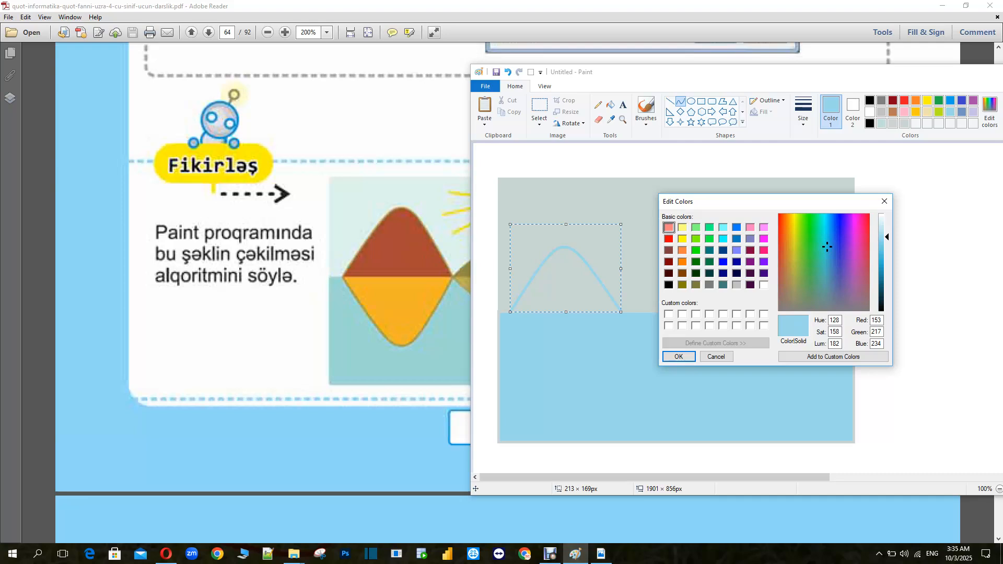
left_click(779, 271)
left_click(784, 275)
left_click(780, 247)
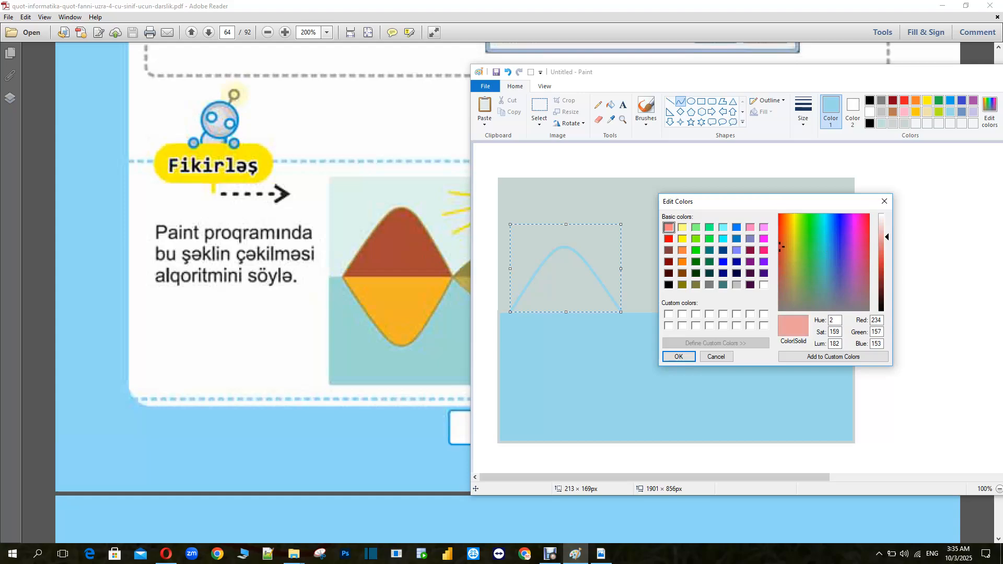
left_click_drag(887, 236, 886, 270)
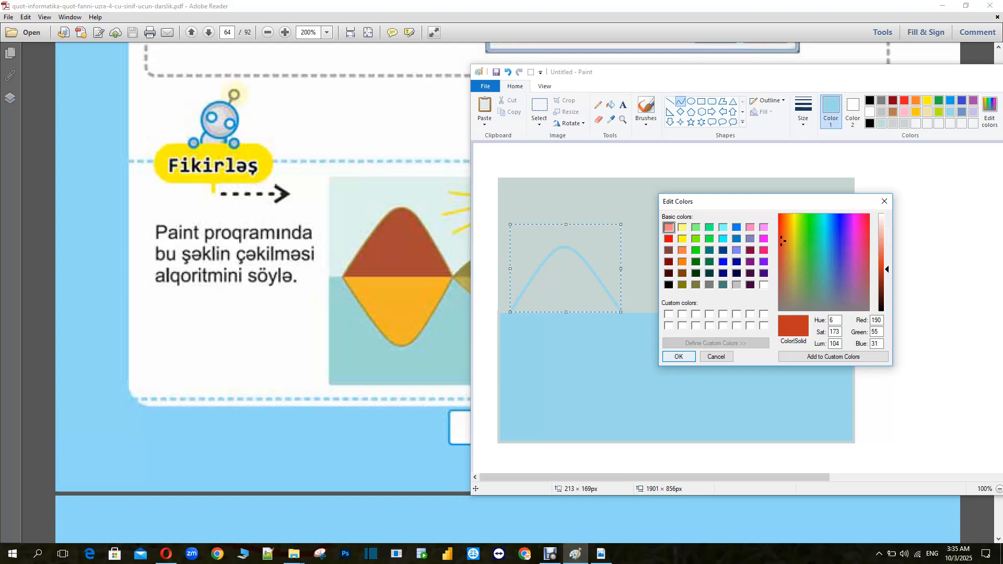
left_click(679, 356)
Try to fill inside the open mountain arch with red-brown, undoing each fill
left_click(610, 105)
left_click(564, 276)
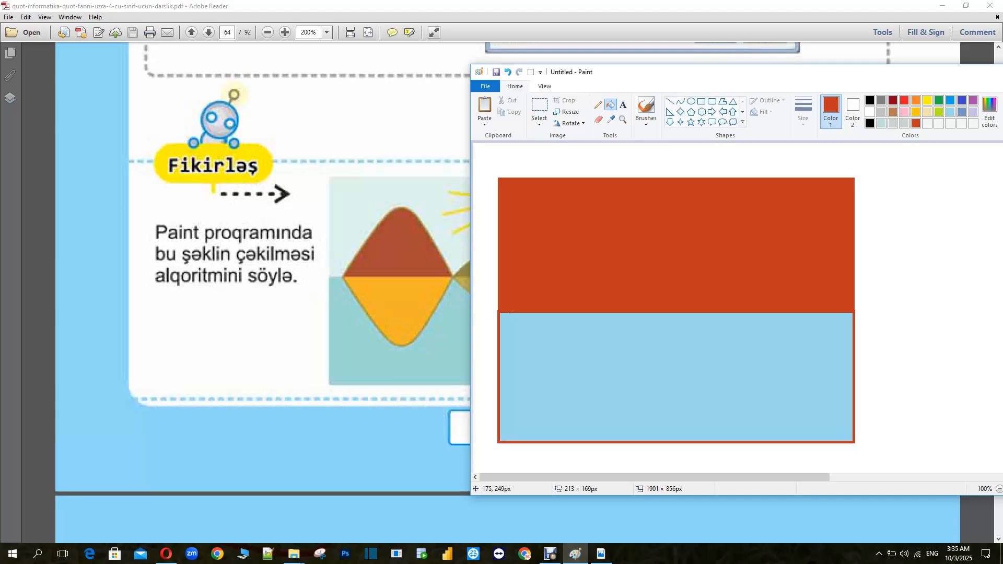
key("ctrl+z")
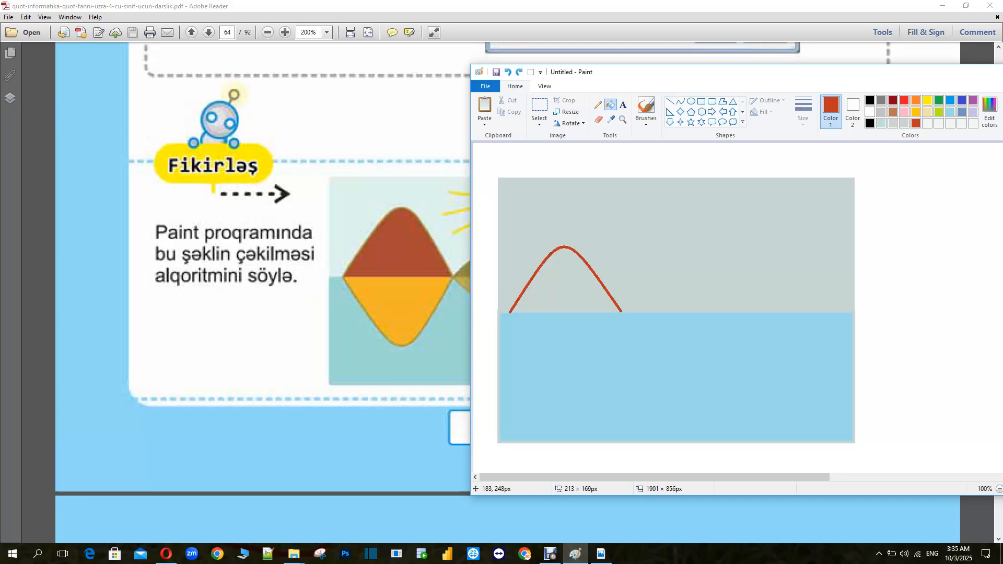
left_click(567, 275)
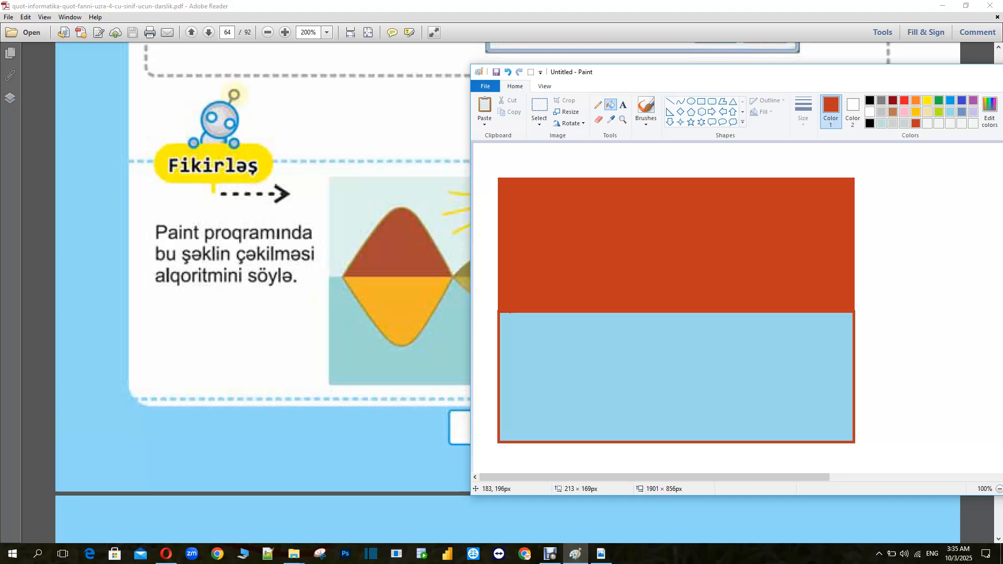
key("ctrl+z")
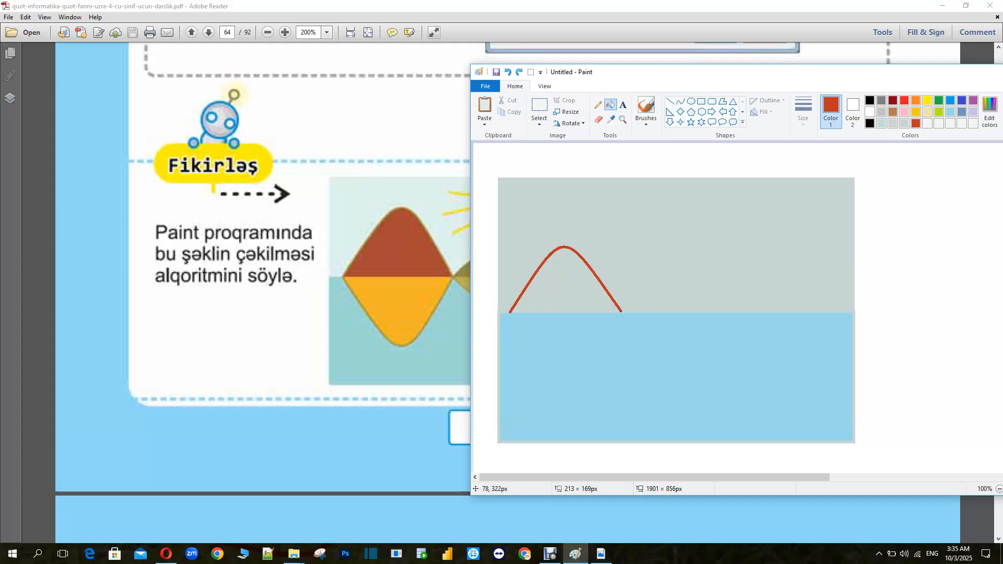
Close the arch's base with a straight line about 212 px long and fill the mountain red-brown
left_click(670, 101)
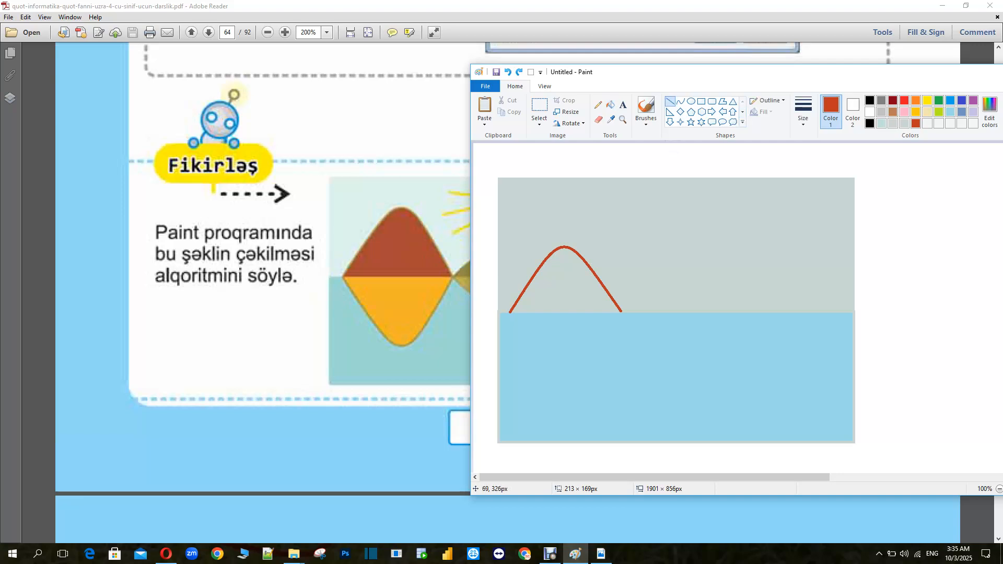
left_click_drag(509, 312, 621, 313)
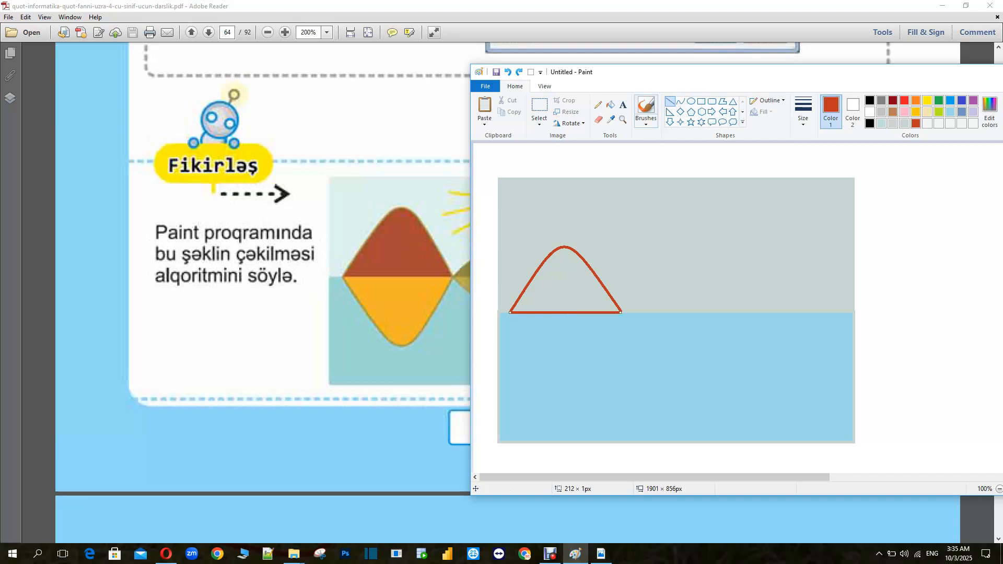
left_click(610, 105)
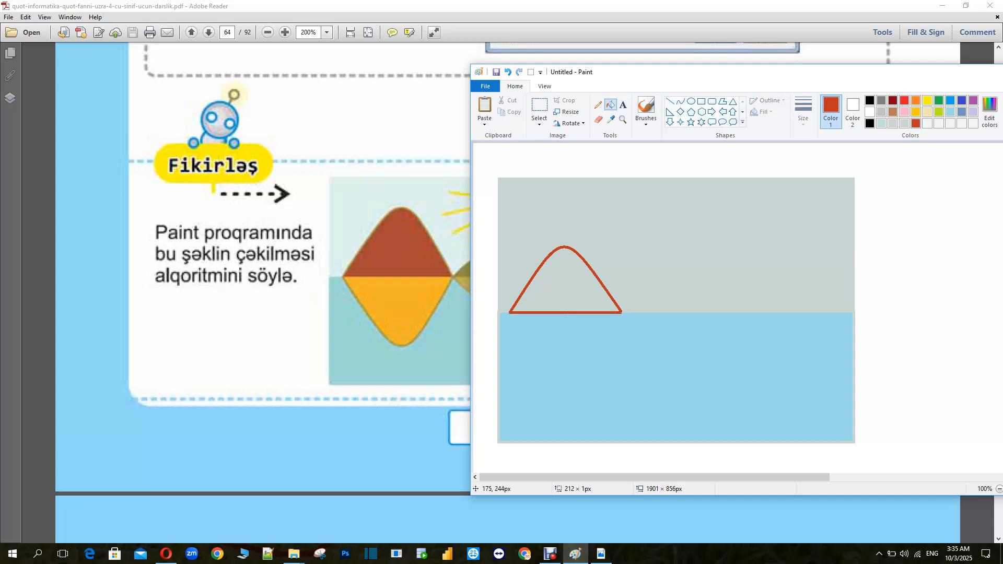
left_click(562, 273)
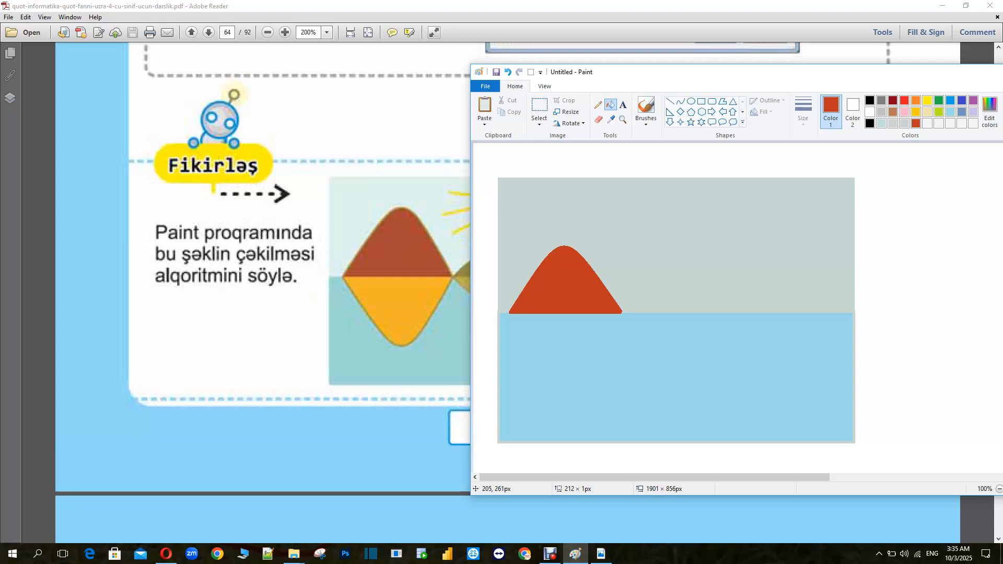
left_click(680, 101)
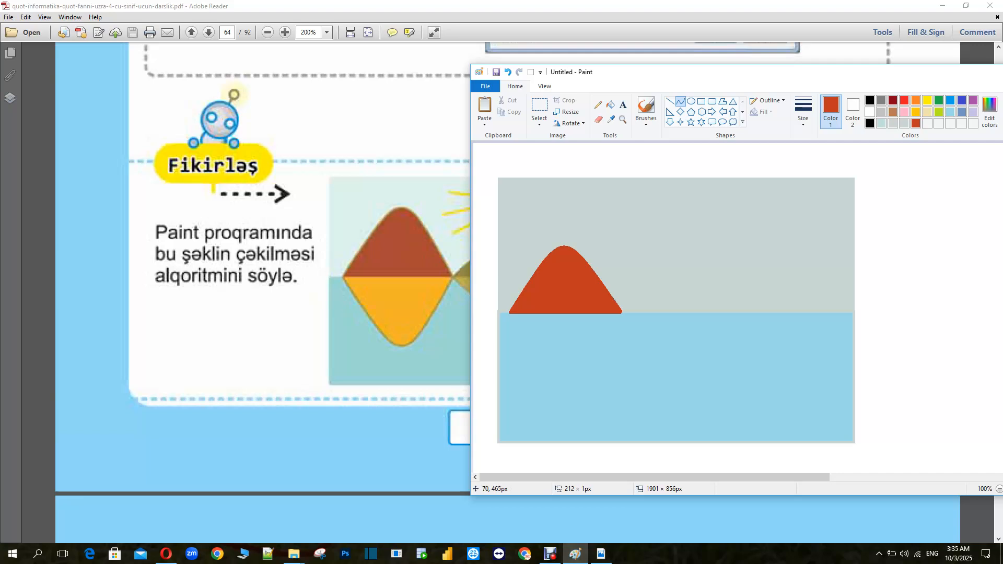
left_click_drag(507, 390, 619, 389)
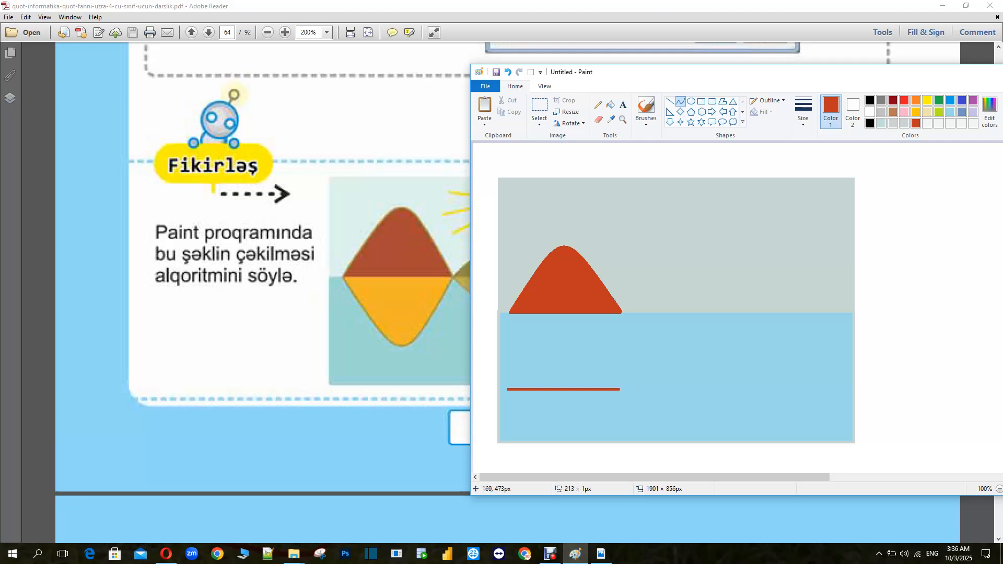
left_click_drag(561, 389, 530, 447)
left_click_drag(564, 388, 563, 349)
key("ctrl+z")
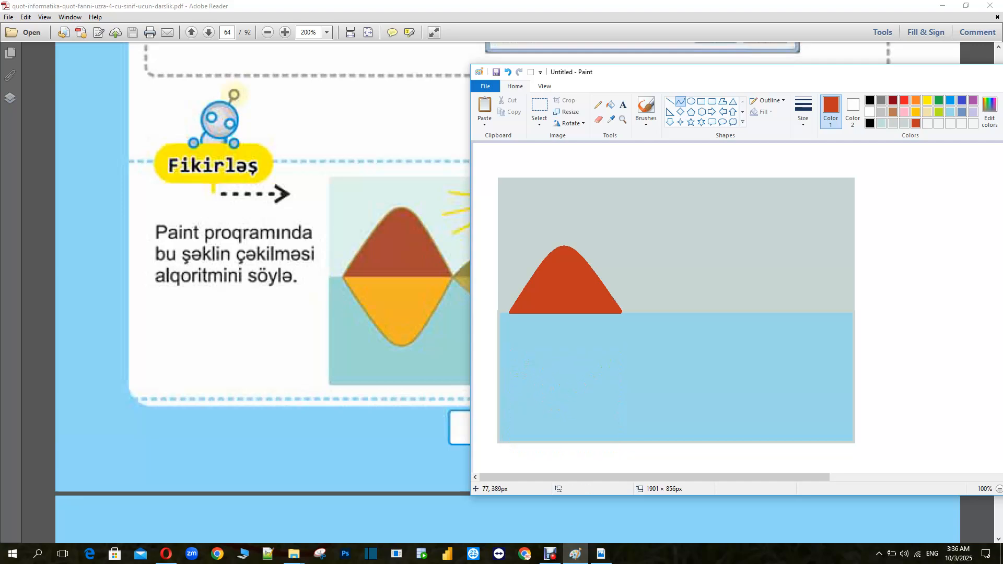
Draw a U-shaped reflection curve about 221 × 164 px under the mountain and close its top with a line about 224 px along the waterline
mouse_move(509, 354)
left_mouse_down()
mouse_move(624, 355)
mouse_move(566, 365)
mouse_move(561, 441)
mouse_move(553, 420)
mouse_move(570, 440)
left_mouse_up()
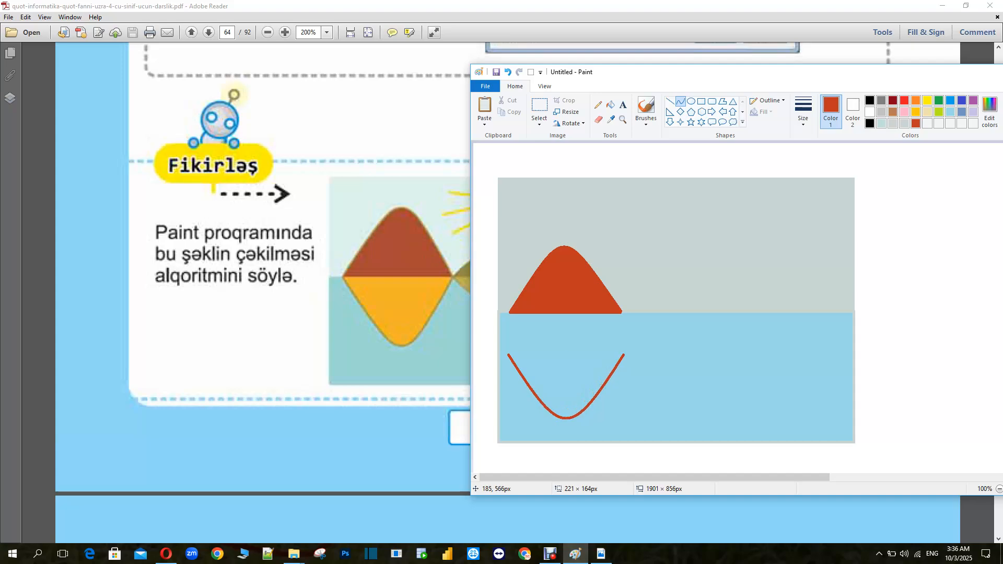
left_click_drag(566, 393, 564, 352)
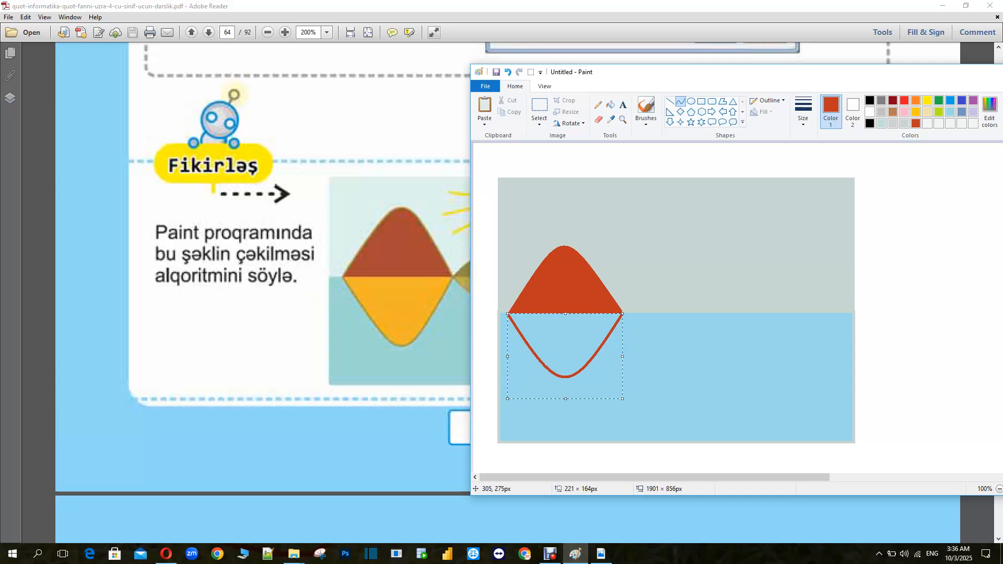
left_click(762, 201)
left_click(670, 101)
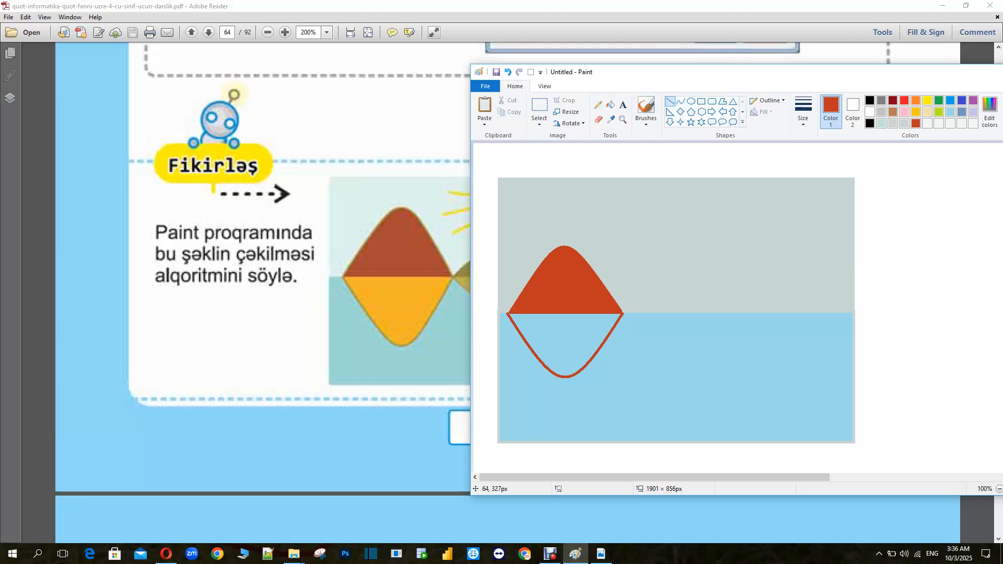
left_click_drag(507, 314, 623, 314)
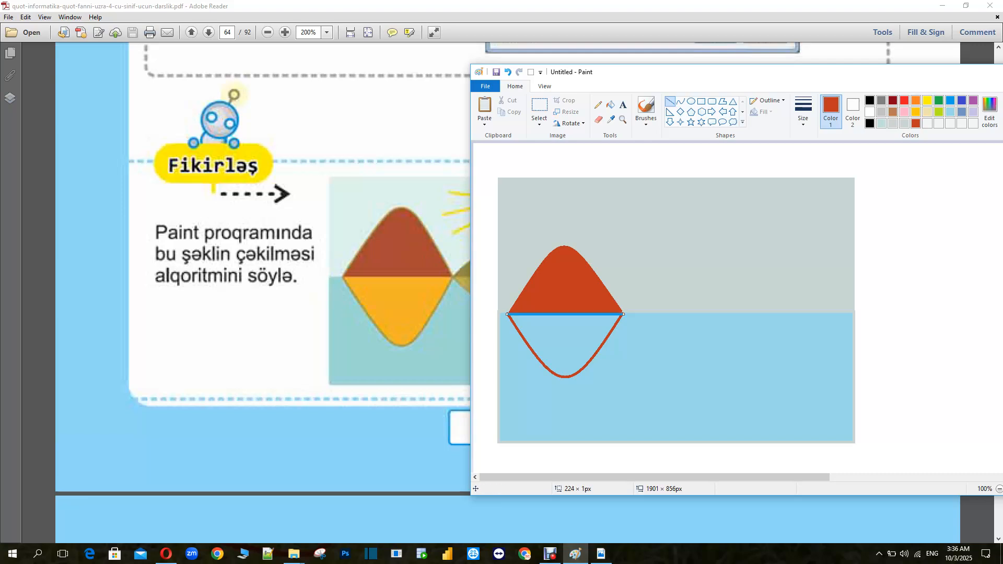
Define a light orange of Red 255, Green 156, Blue 108 and fill the reflection with it
left_click_drag(961, 73, 871, 74)
left_click(899, 112)
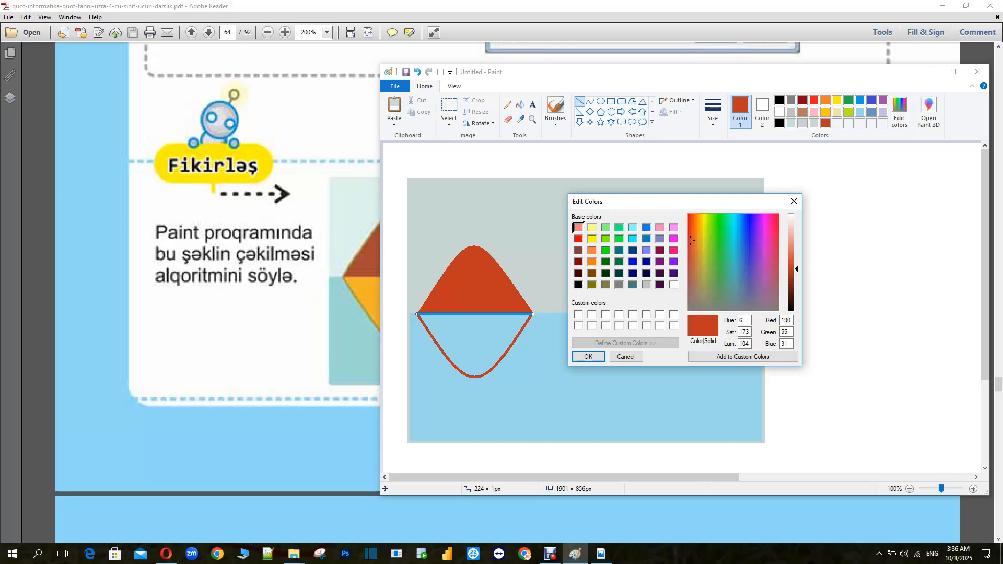
left_click(592, 250)
mouse_move(791, 250)
left_mouse_down()
mouse_move(791, 261)
mouse_move(791, 243)
left_mouse_up()
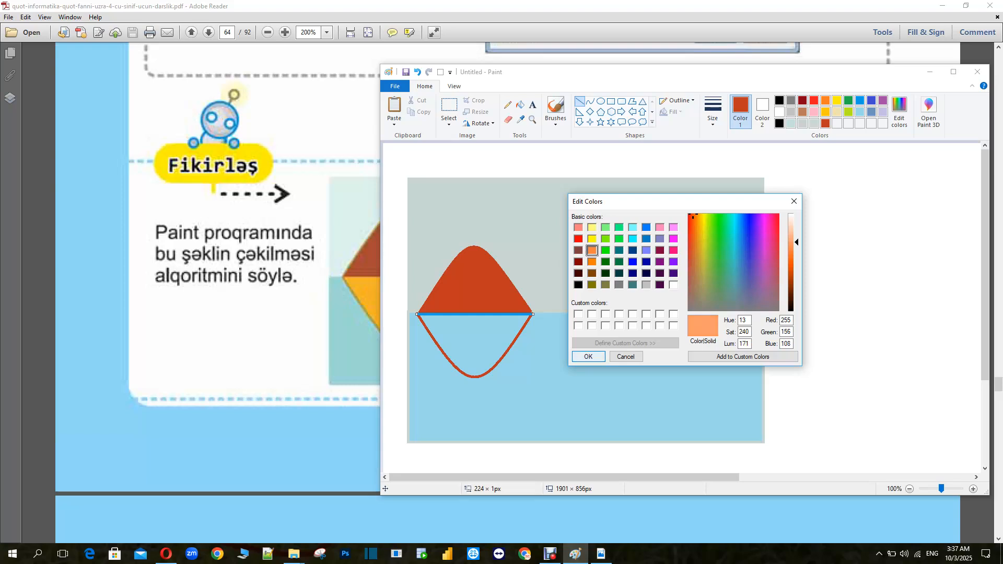
left_click(588, 356)
left_click(520, 105)
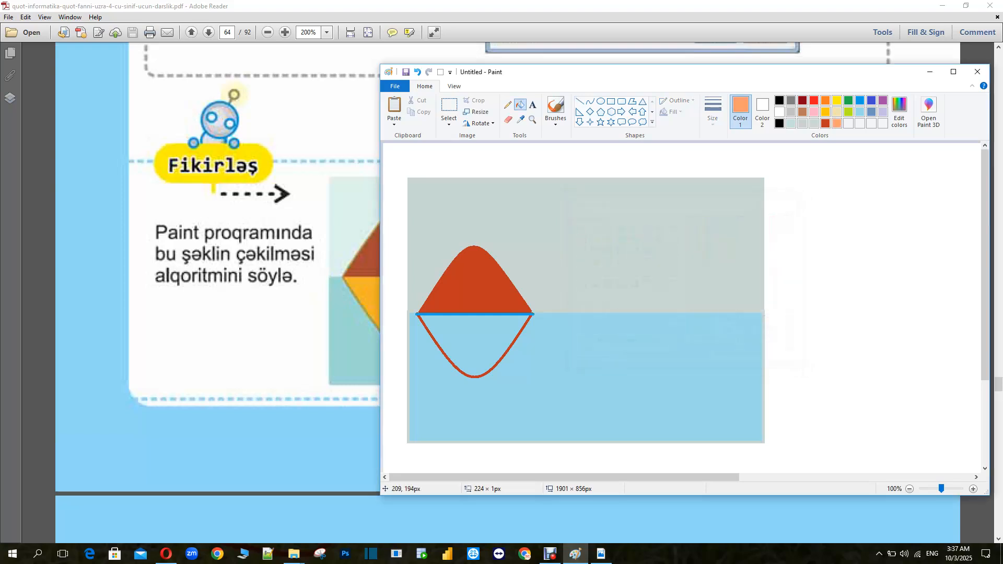
left_click(486, 316)
Refill the reflection with the palette's yellow and review its values in the colour editor
left_click_drag(512, 78, 632, 68)
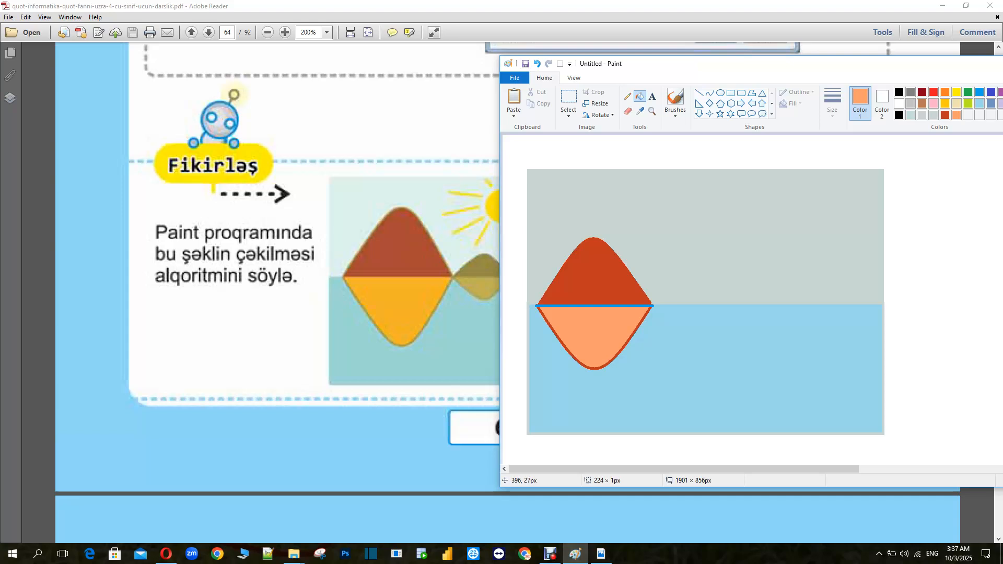
left_click(944, 93)
left_click(945, 104)
left_click(596, 337)
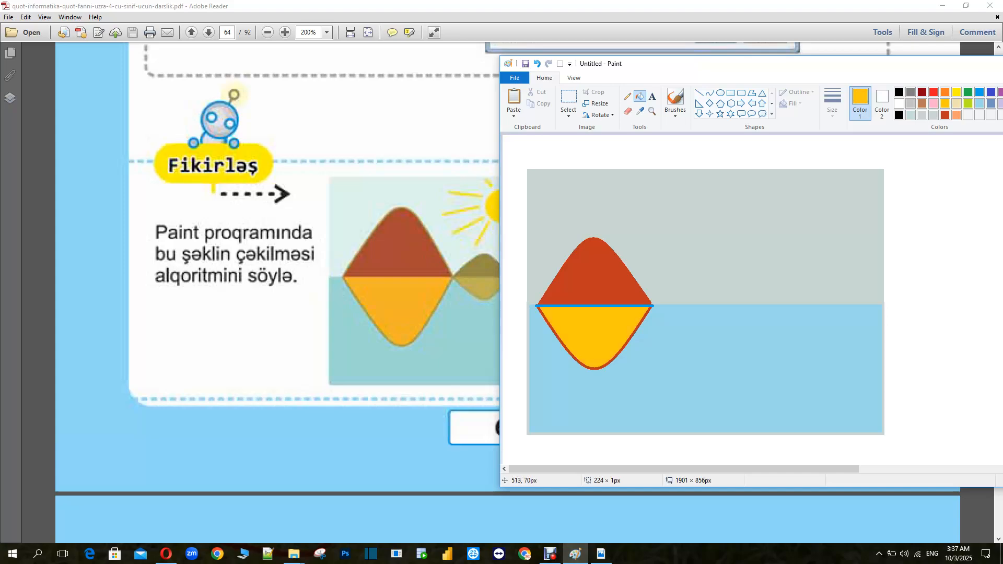
left_click_drag(945, 63, 752, 58)
left_click(824, 99)
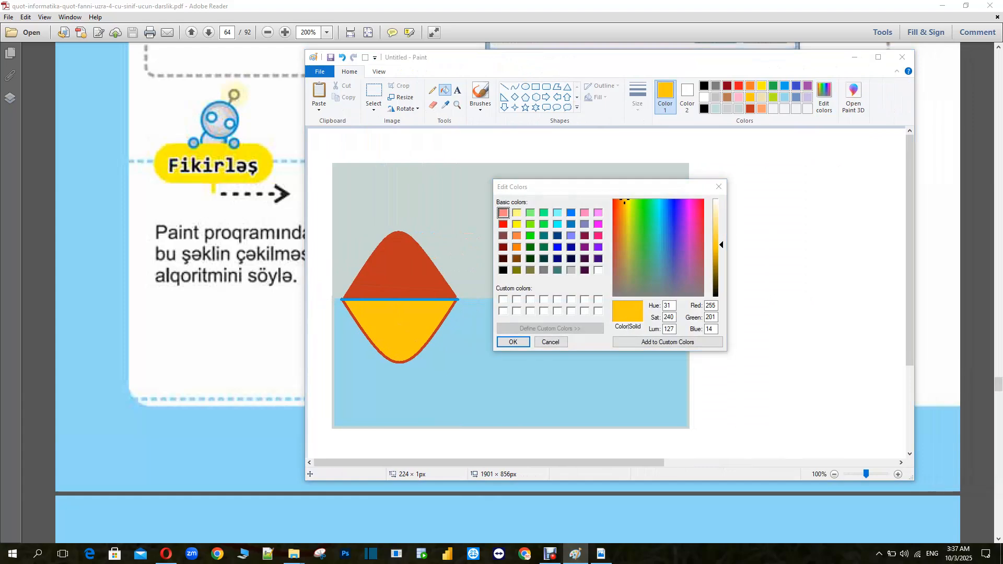
left_click(718, 186)
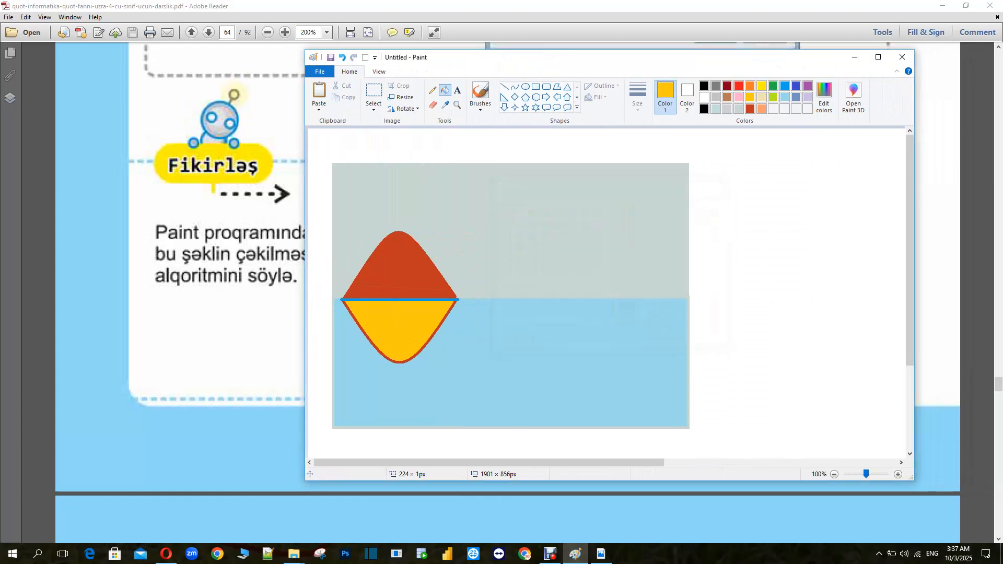
Define a darker yellow of Red 232, Green 180, Blue 0 and fill the reflection and its waterline edge with it
left_click_drag(456, 57, 558, 64)
left_click(926, 101)
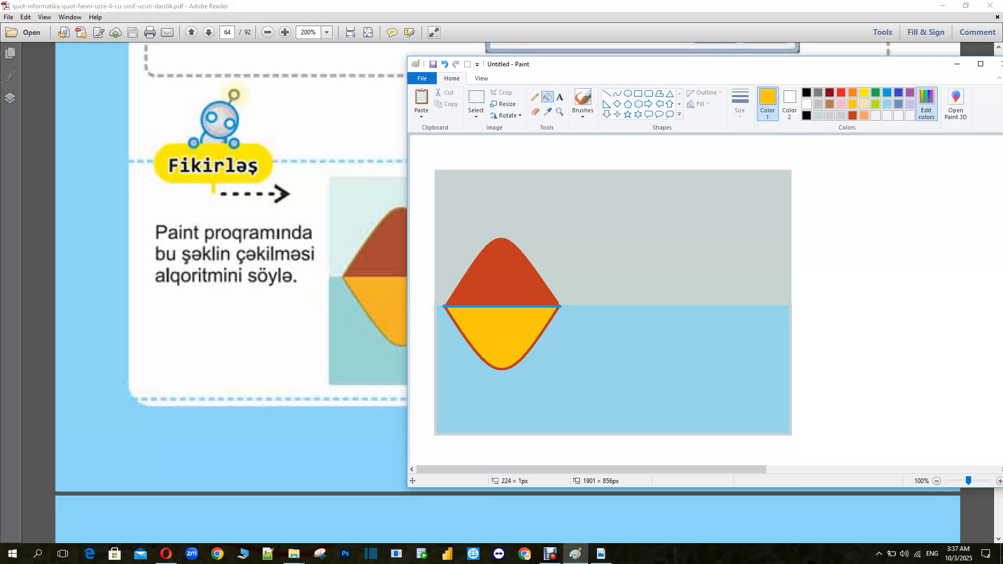
left_click_drag(824, 252, 824, 259)
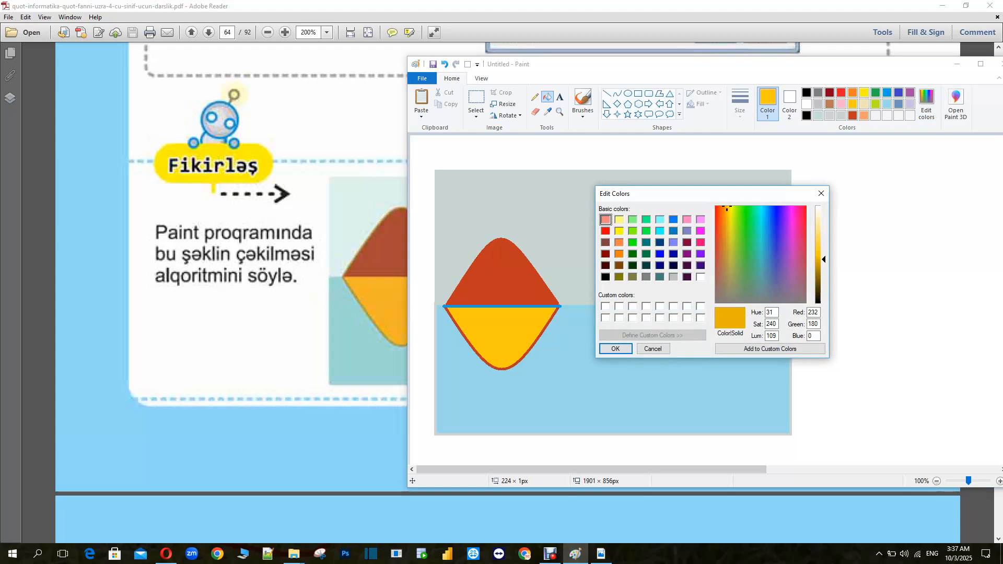
left_click(616, 348)
left_click(510, 329)
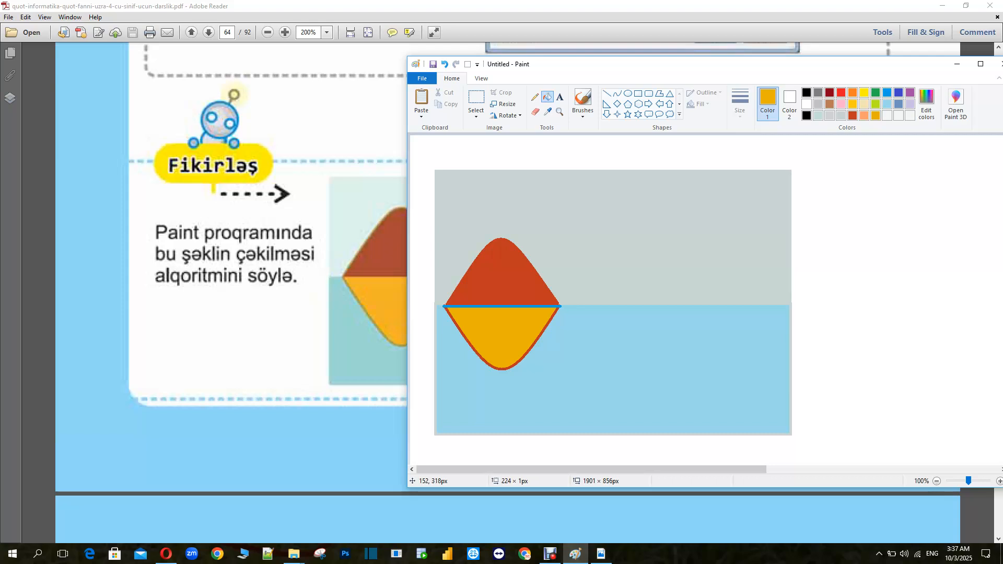
left_click(487, 306)
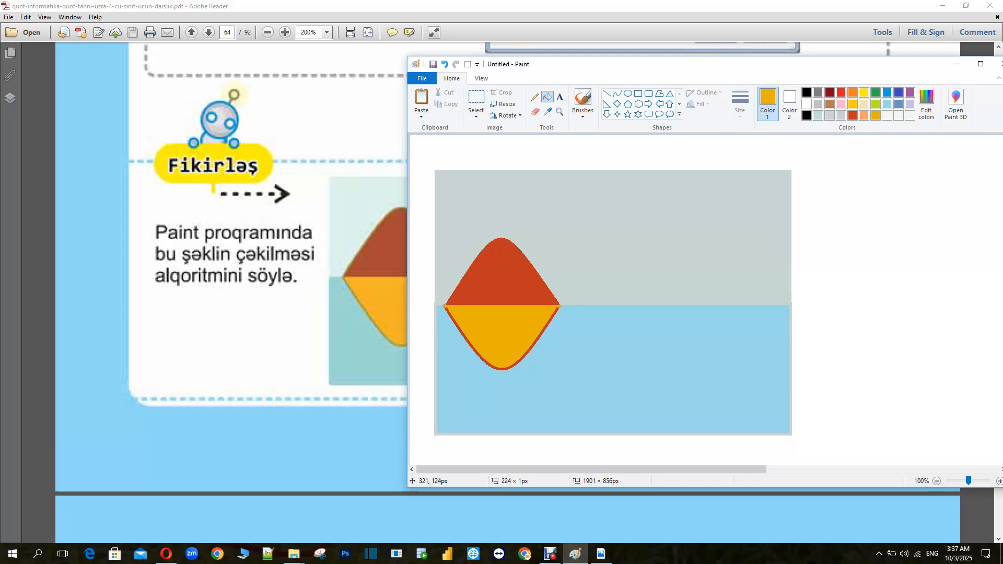
mouse_move(530, 66)
left_mouse_down()
mouse_move(811, 80)
mouse_move(574, 62)
mouse_move(671, 45)
mouse_move(646, 56)
left_mouse_up()
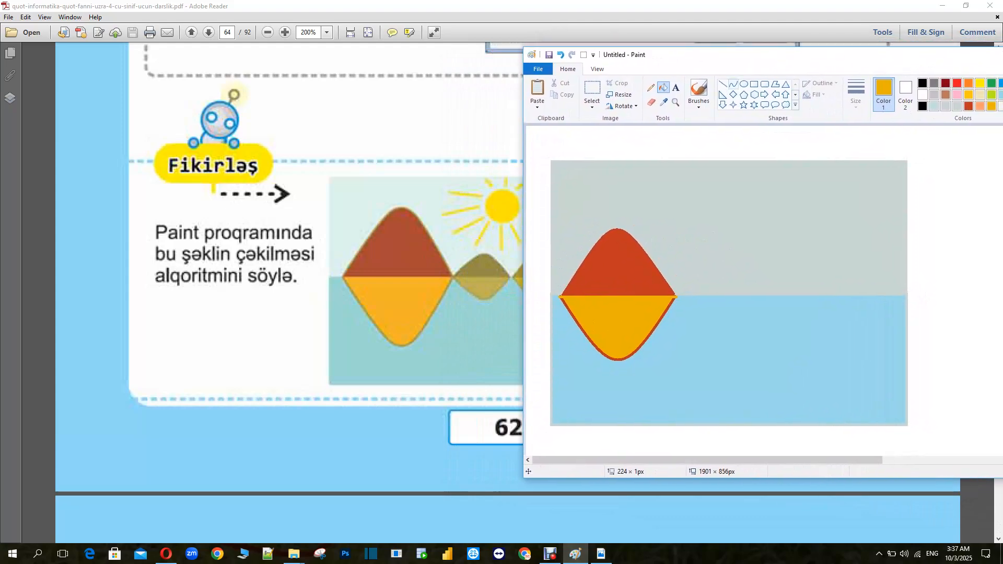
Draw a small second mountain curve about 141 × 78 px beside the first and close its base with a line about 139 px
left_click(733, 83)
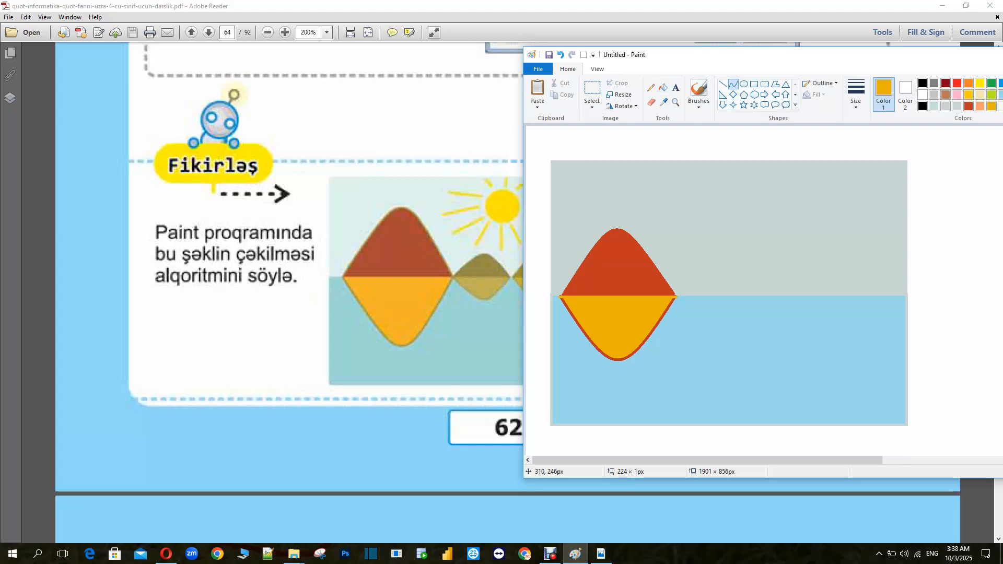
left_click_drag(689, 253, 765, 256)
left_click_drag(767, 256, 762, 254)
mouse_move(720, 253)
left_mouse_down()
mouse_move(726, 198)
mouse_move(725, 218)
left_mouse_up()
left_click_drag(726, 218, 714, 266)
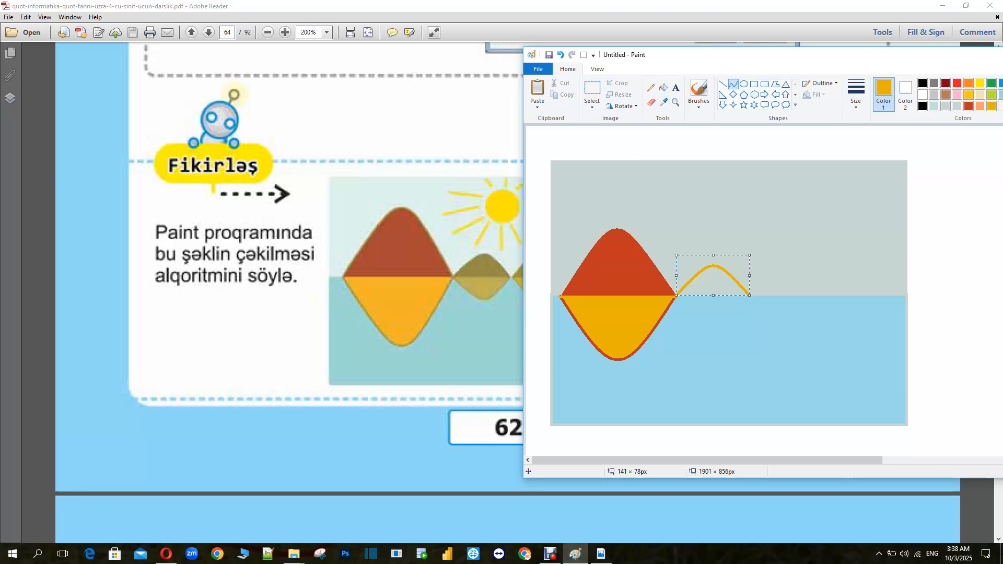
left_click(722, 84)
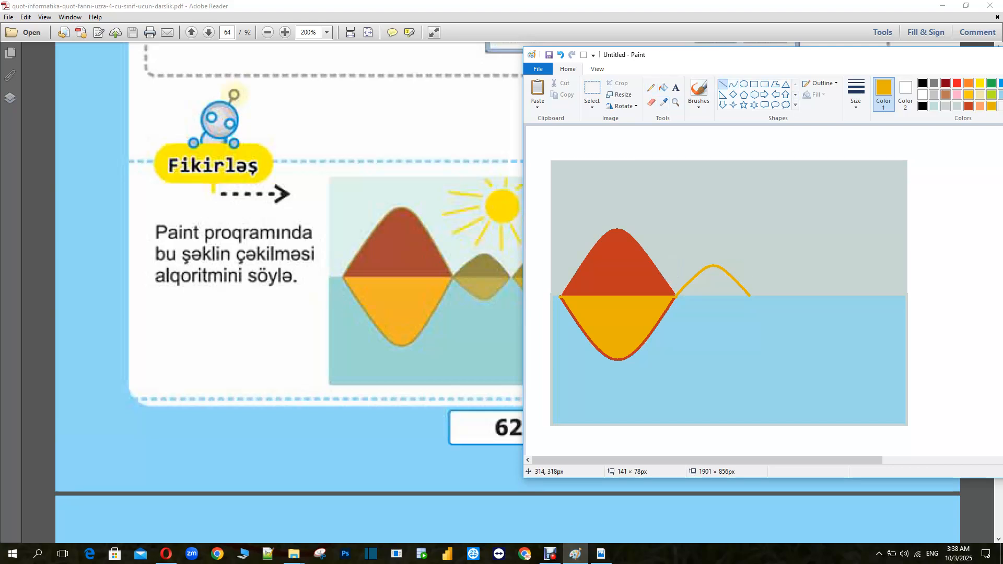
left_click_drag(680, 296, 748, 296)
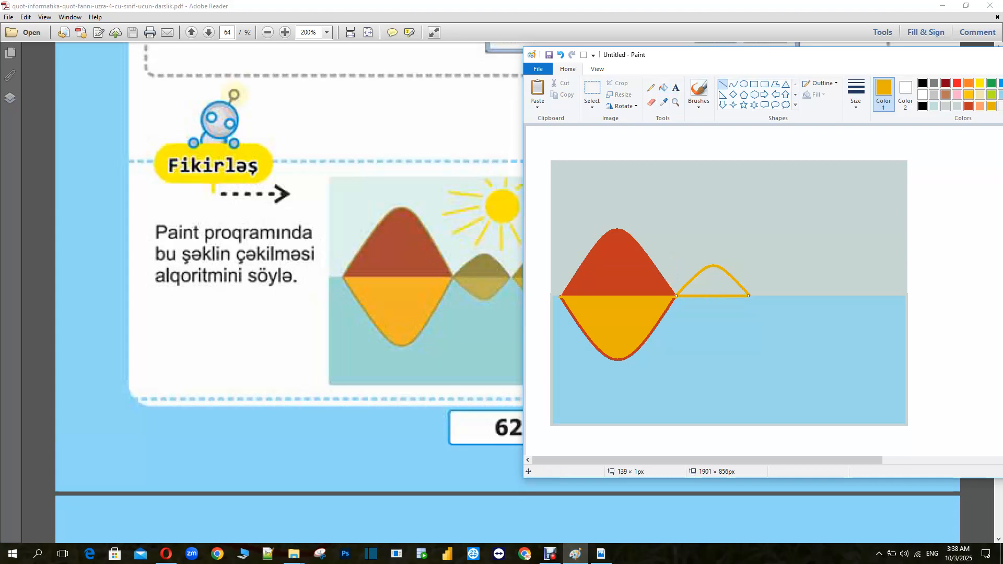
Define an olive colour of Red 108, Green 108, Blue 0 and fill the small mountain with it
left_click_drag(906, 55, 754, 60)
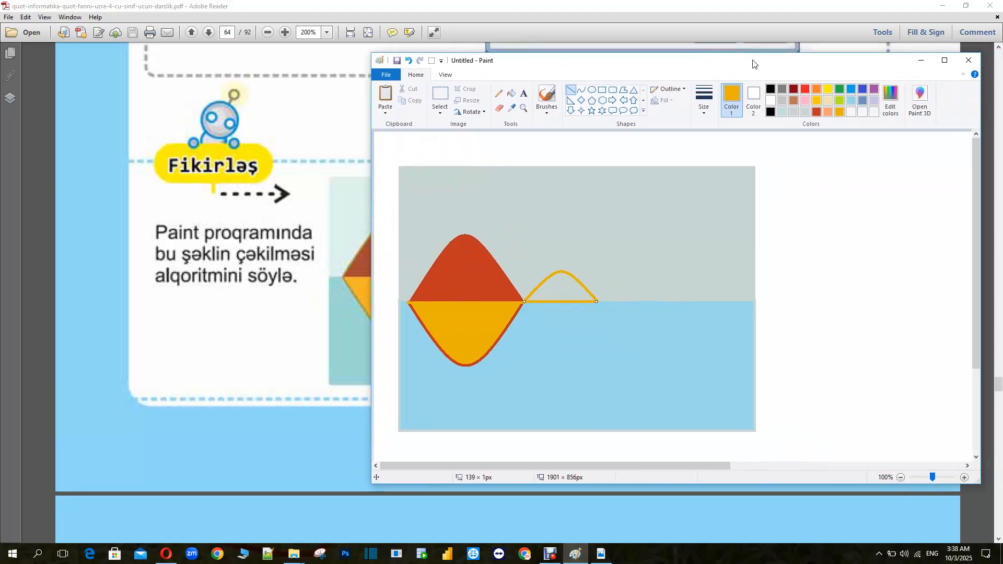
left_click(890, 102)
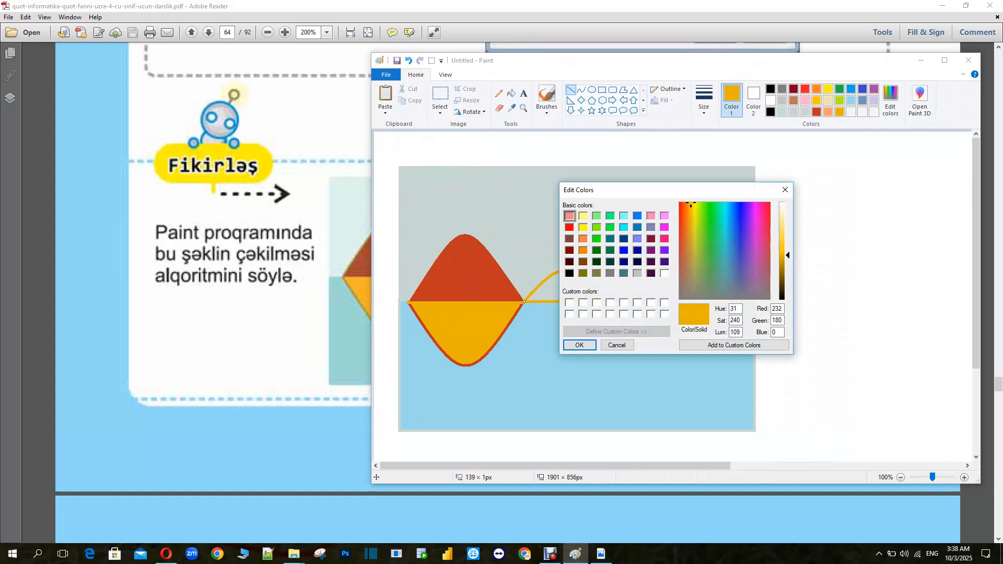
left_click(583, 274)
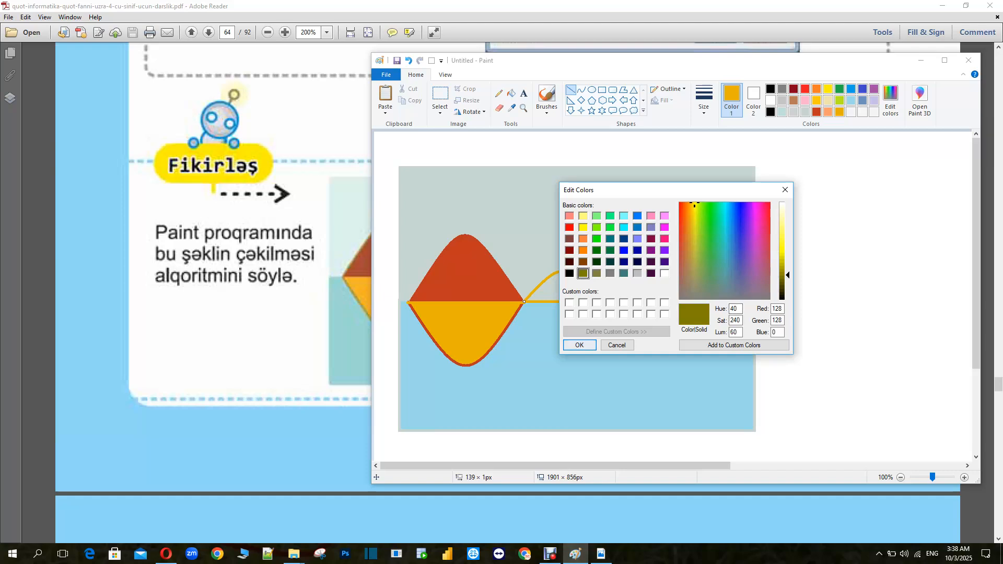
left_click_drag(788, 275, 788, 279)
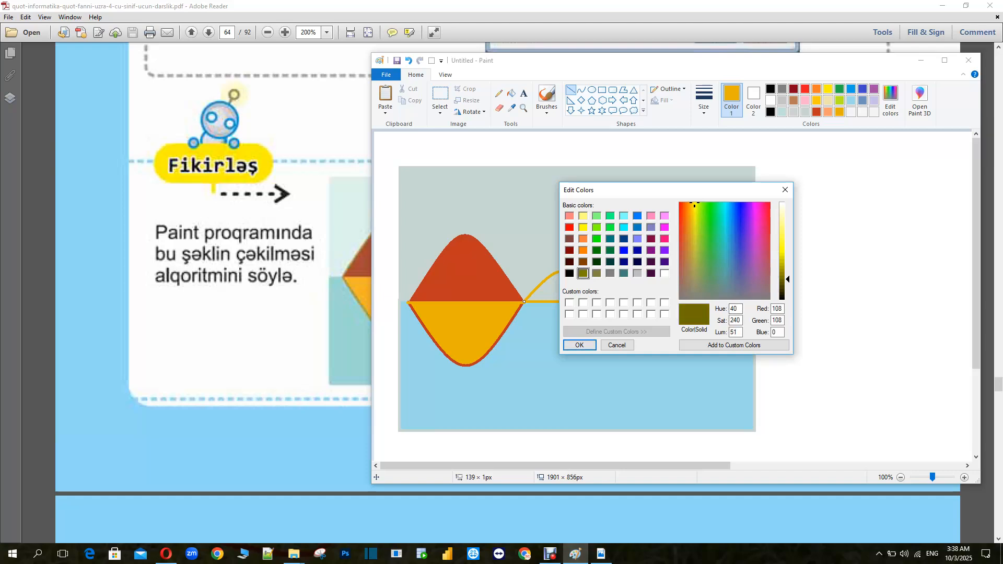
left_click(579, 345)
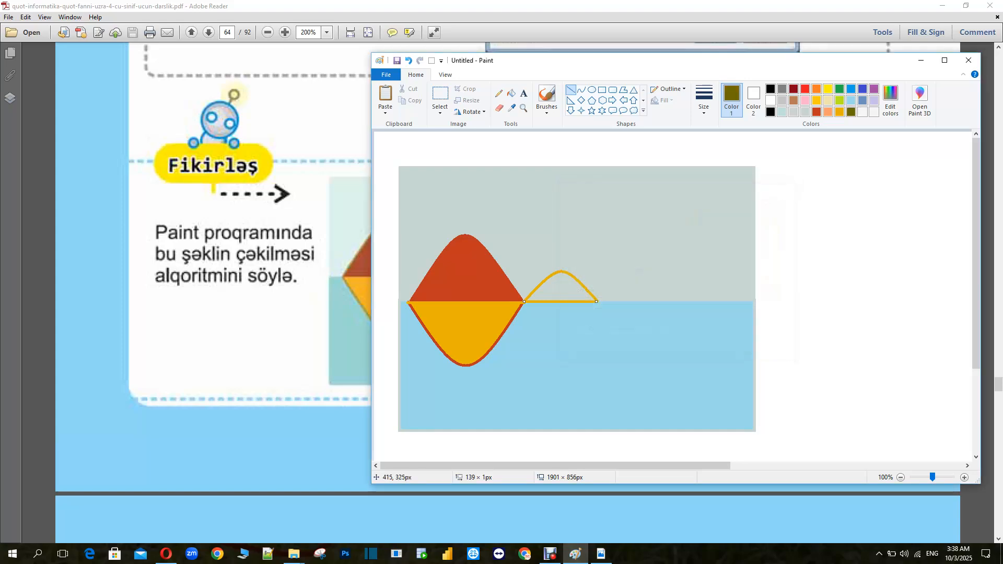
left_click(511, 93)
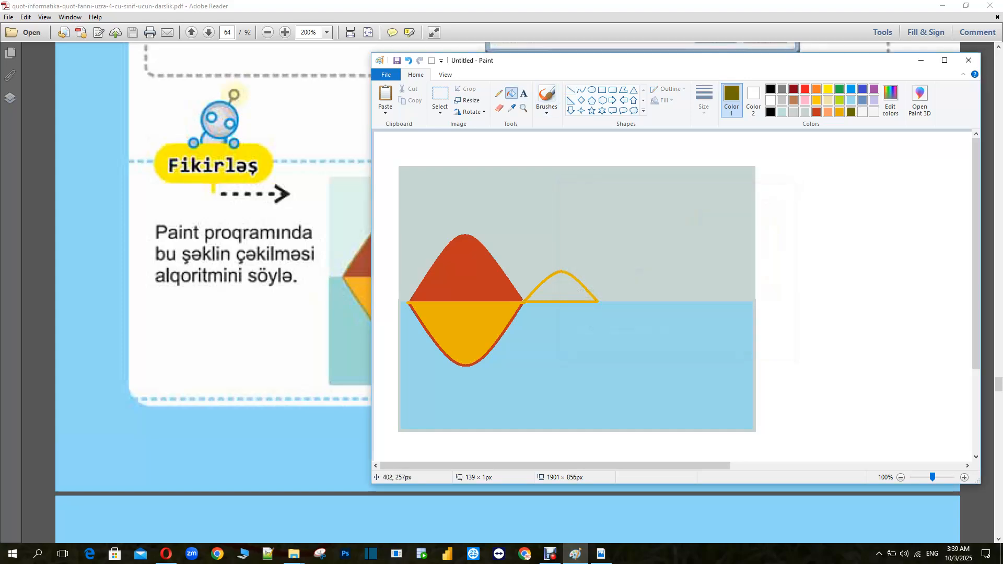
left_click(561, 282)
left_click(555, 272)
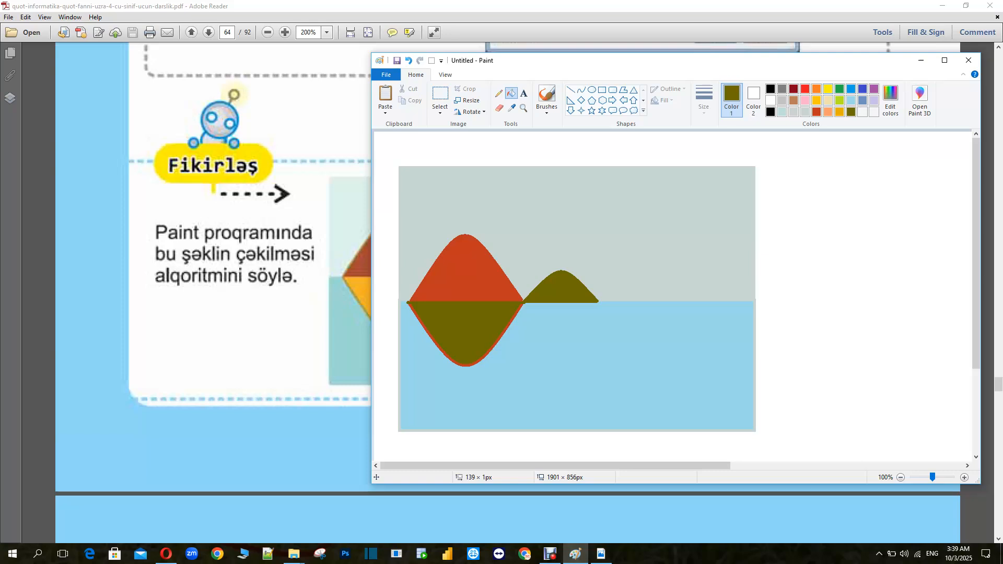
Refill the reflection with the darker yellow, then undo every edit back to before the small mountain
left_click_drag(515, 60, 584, 60)
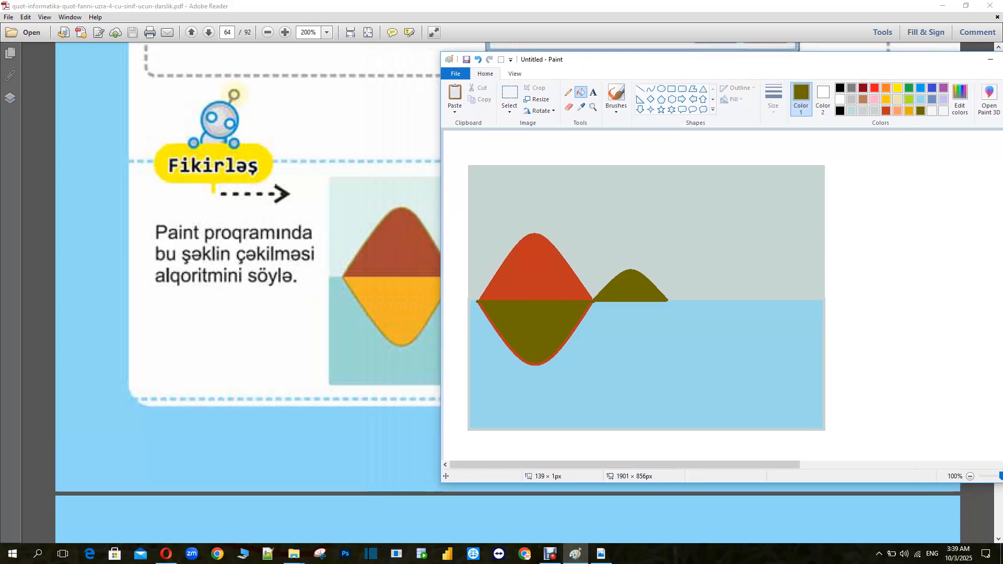
left_click(909, 110)
left_click(538, 322)
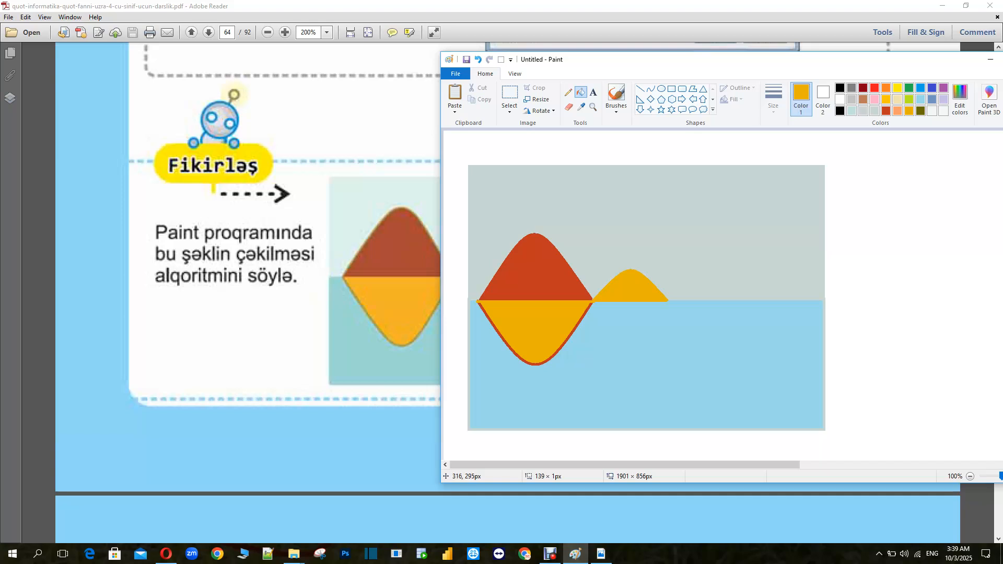
mouse_move(552, 59)
left_mouse_down()
mouse_move(604, 60)
mouse_move(578, 57)
left_mouse_up()
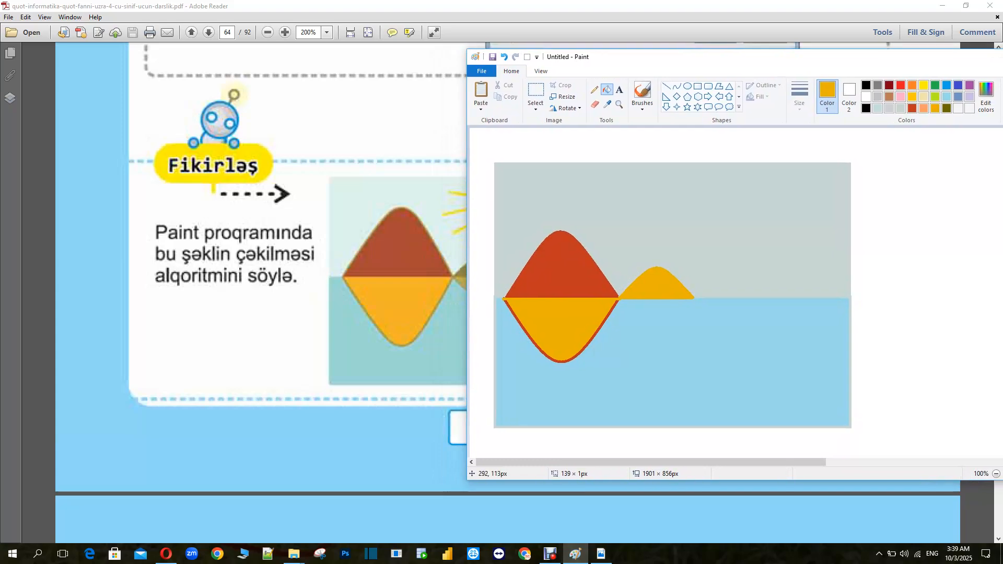
key("ctrl+z")
key("ctrl+z")
key("ctrl+z")
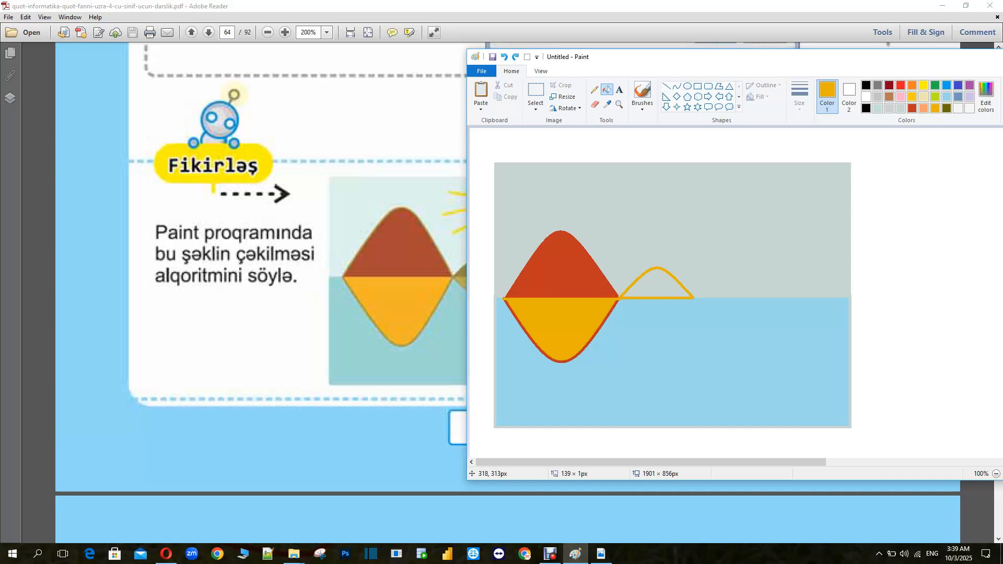
key("ctrl+z")
key("ctrl+z")
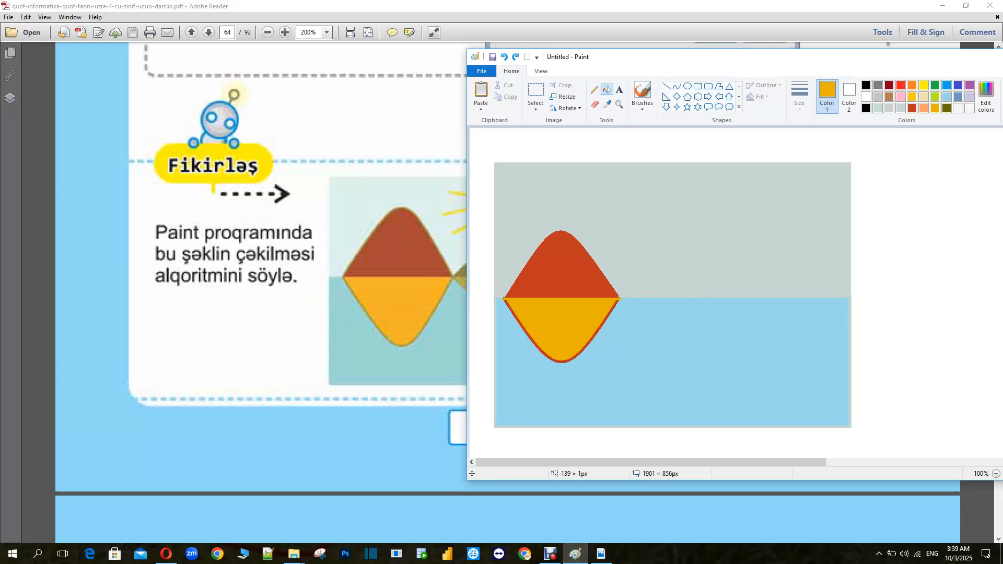
Redraw the small mountain as an olive curve about 136 × 94 px rising from the first mountain's right base
left_click(677, 86)
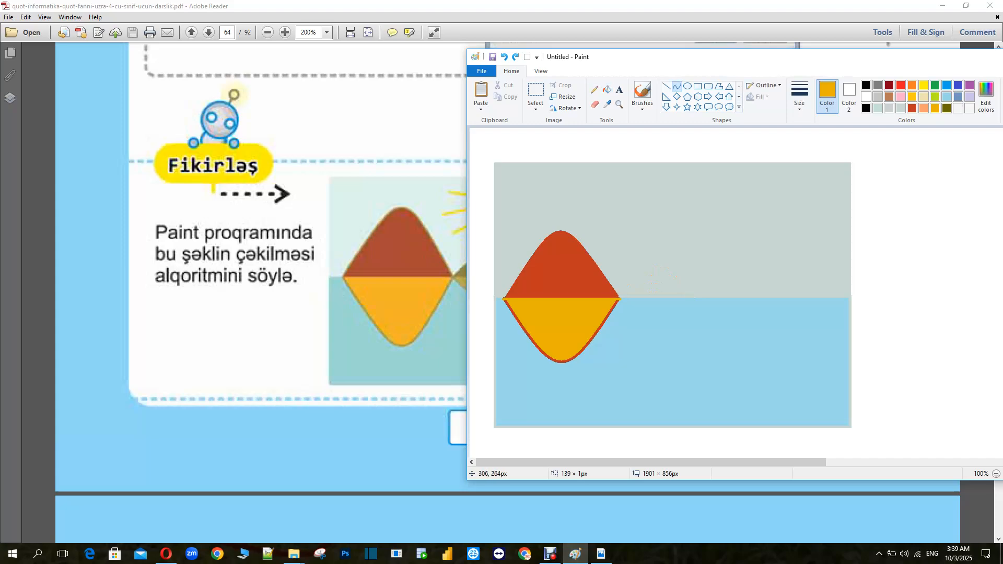
mouse_move(627, 276)
left_mouse_down()
mouse_move(700, 276)
mouse_move(663, 263)
mouse_move(672, 228)
left_mouse_up()
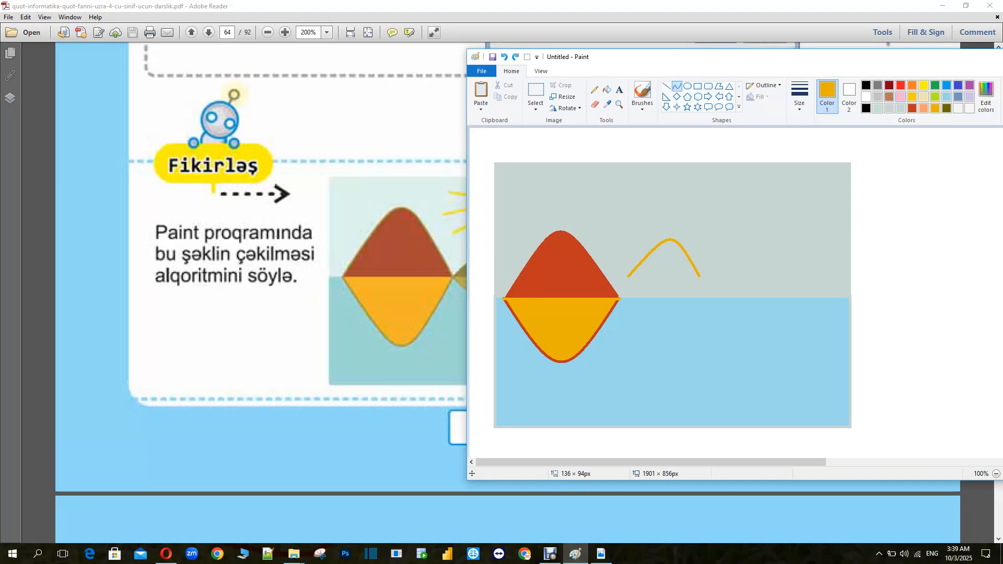
left_click(946, 108)
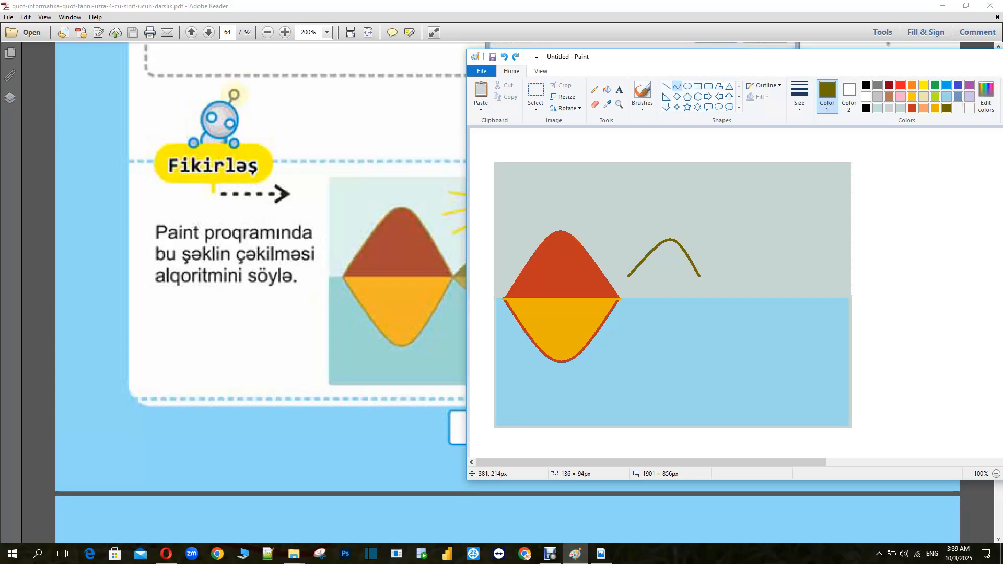
left_click_drag(667, 239, 660, 265)
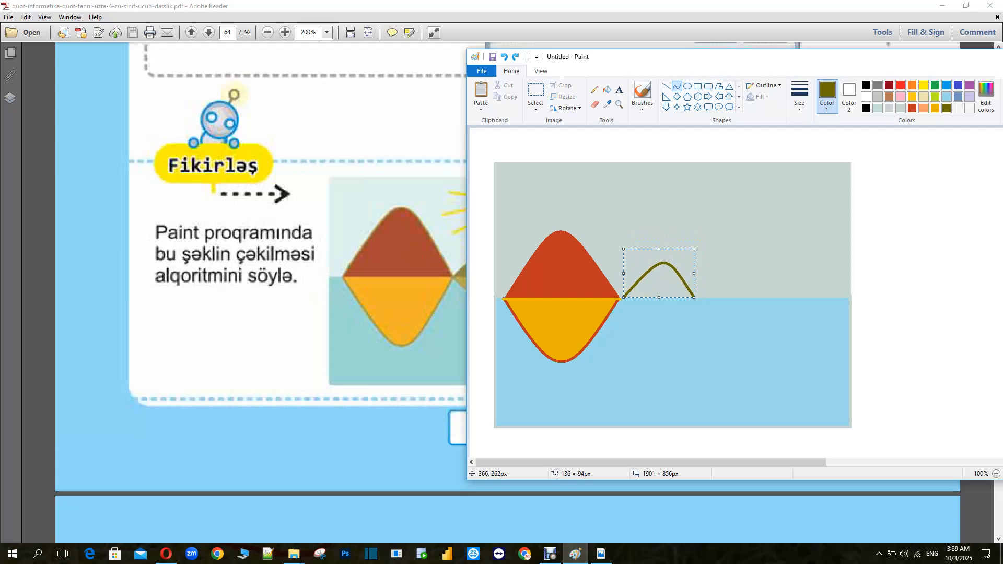
left_click(666, 86)
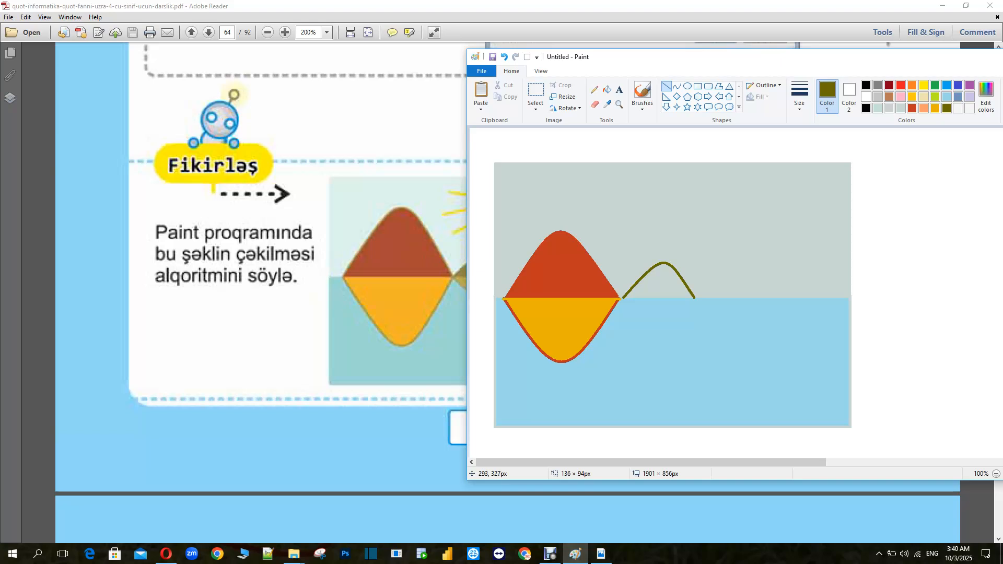